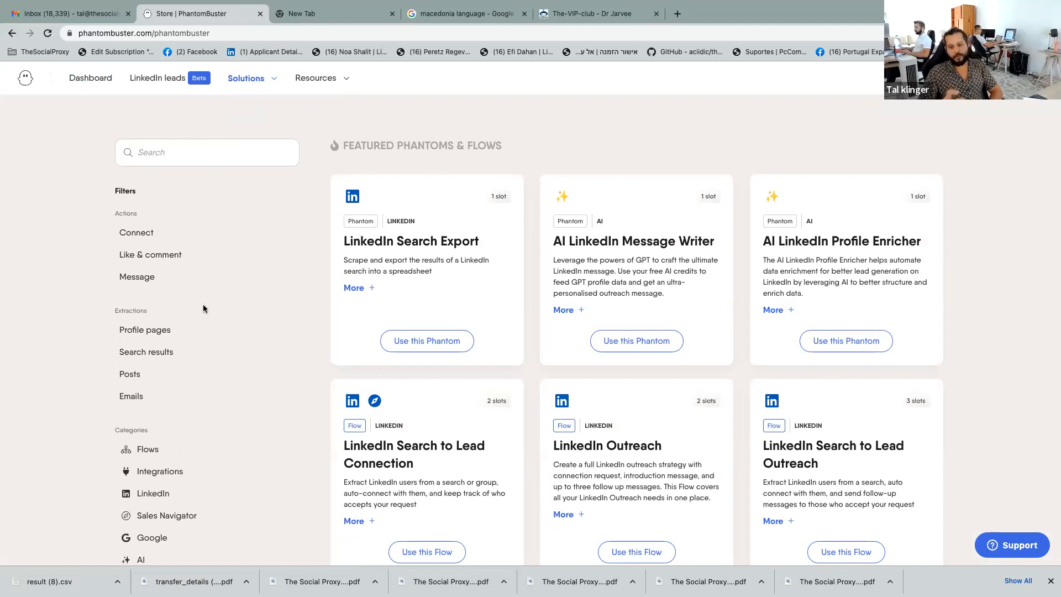
scroll(224, 349, down, 5)
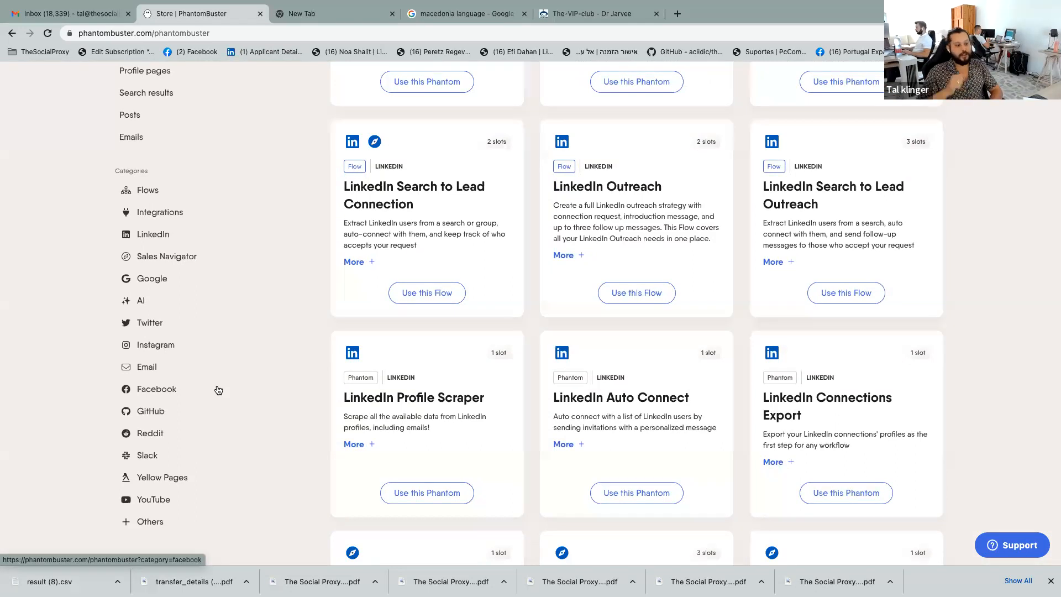
scroll(298, 383, up, 5)
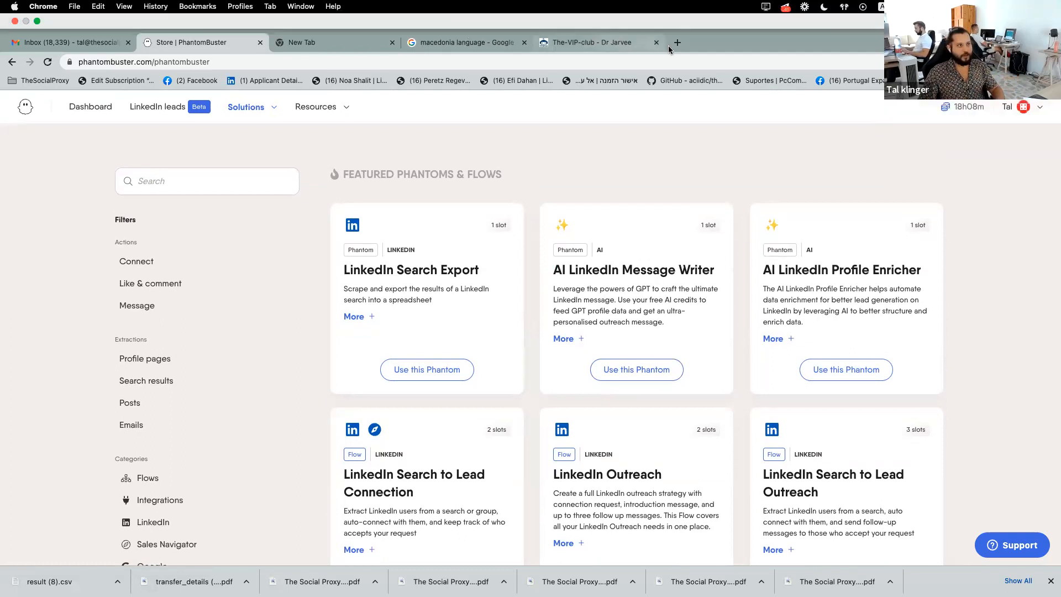
- Open blackhatgrowth.com in a new browser tab and go to its free LinkedIn Growth Hacking course
click(679, 42)
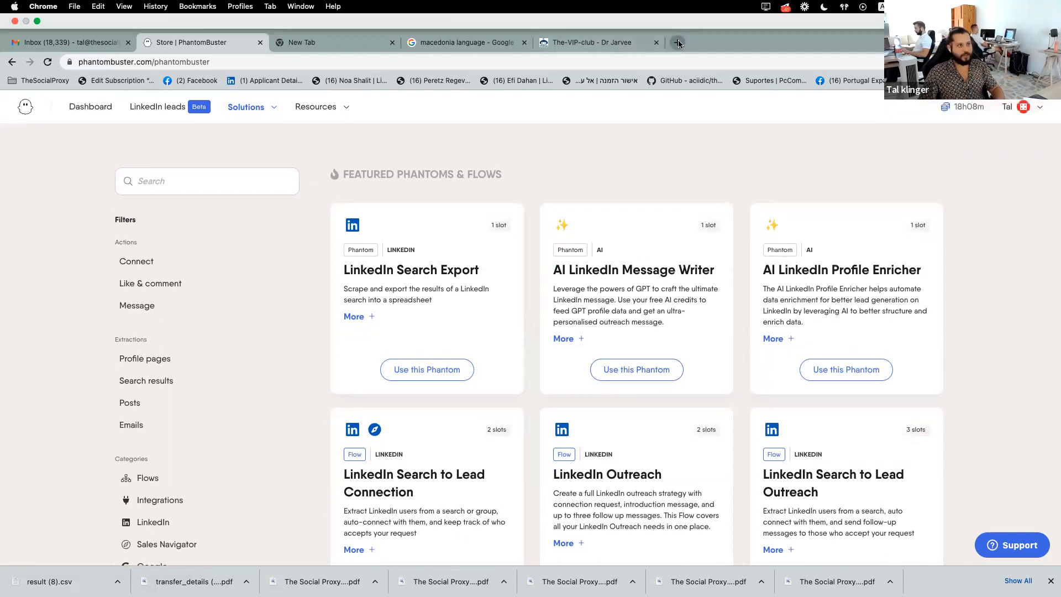
text(bl)
key(Return)
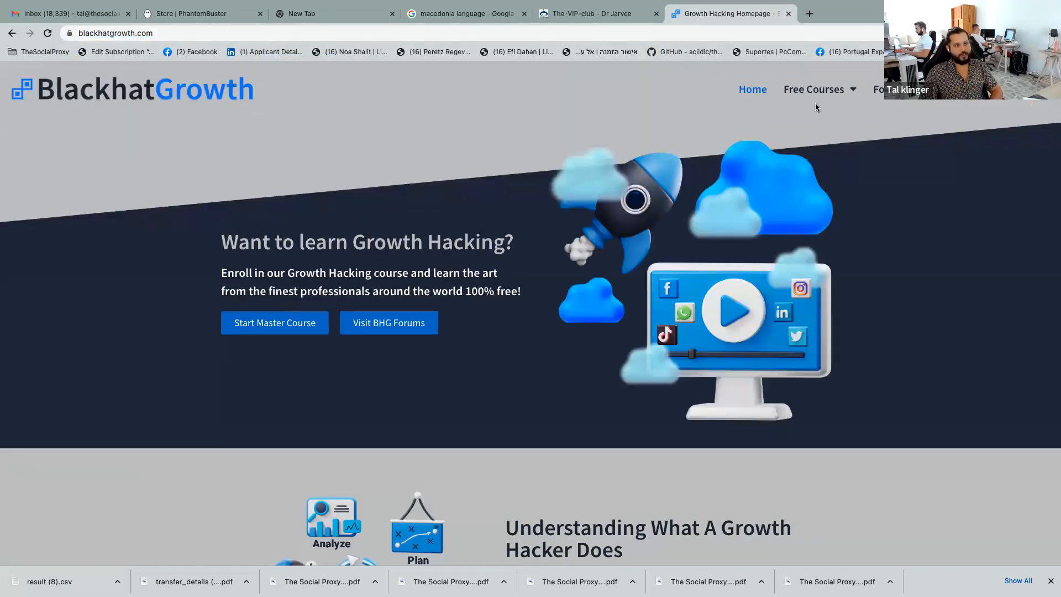
mouse_move(822, 86)
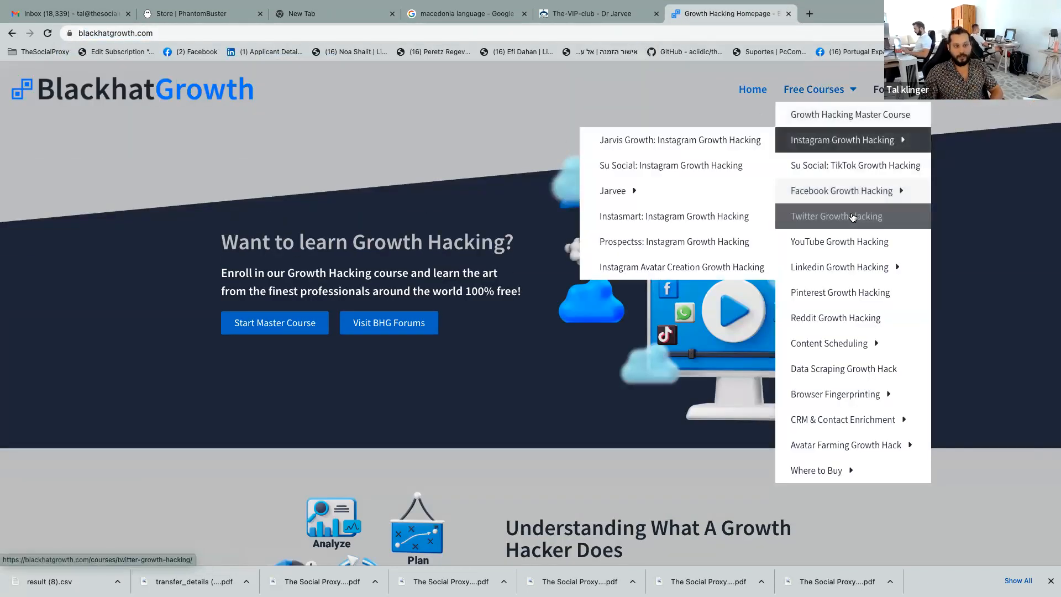
mouse_move(868, 271)
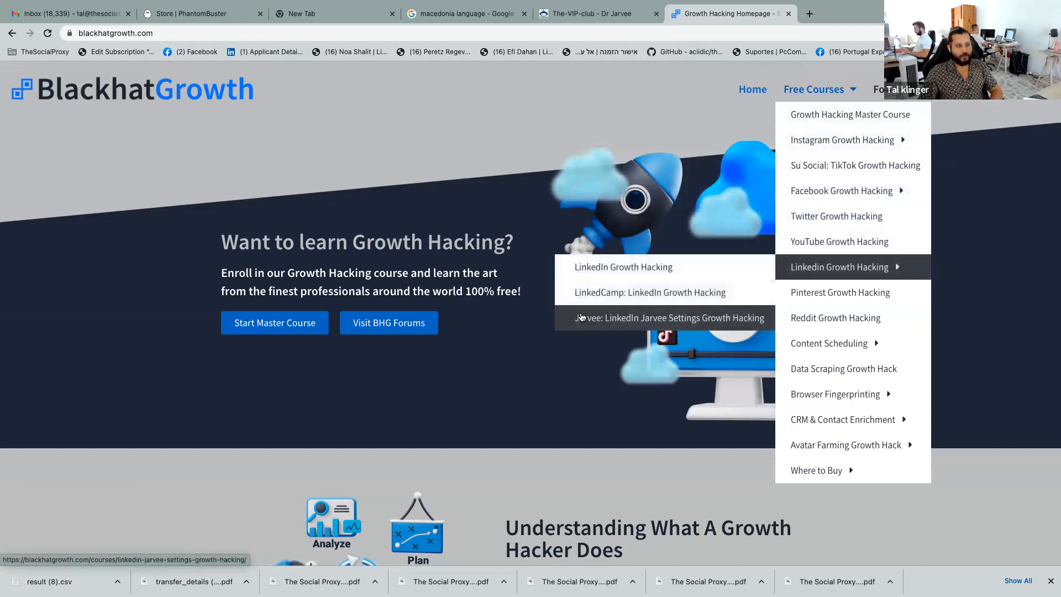
click(615, 278)
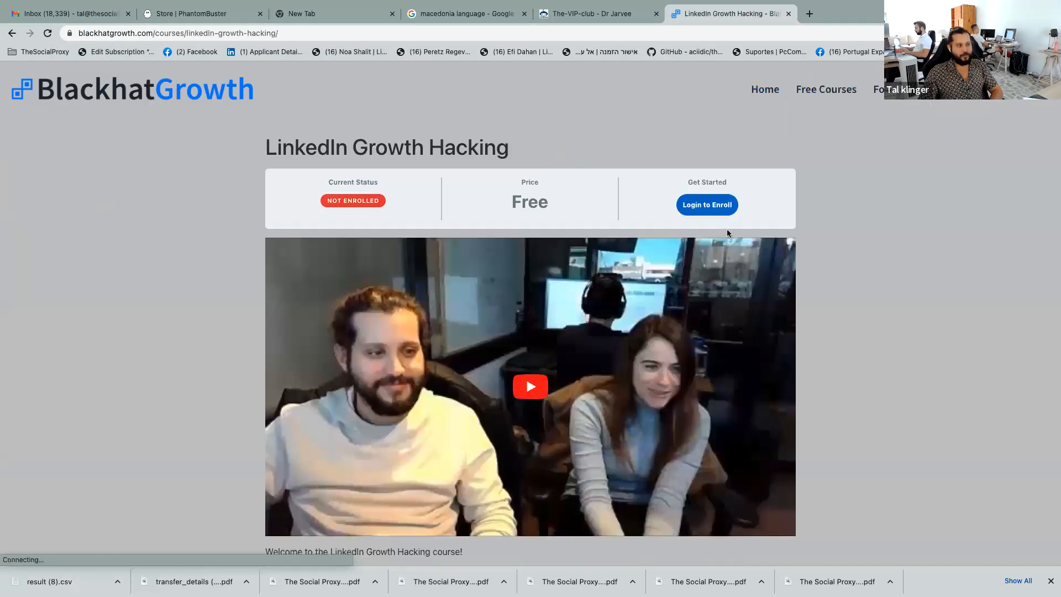
- Look through the course page down to the Course Content lessons, including the one on connecting with more than 100 people in 1 day
scroll(701, 282, down, 2)
scroll(702, 281, down, 10)
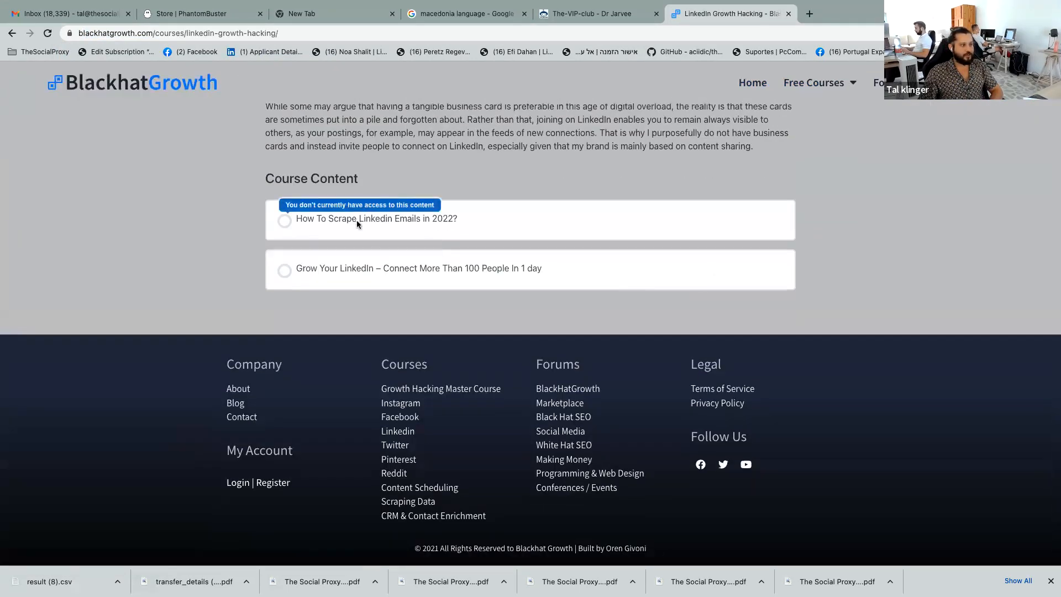
scroll(387, 218, up, 3)
scroll(397, 213, up, 9)
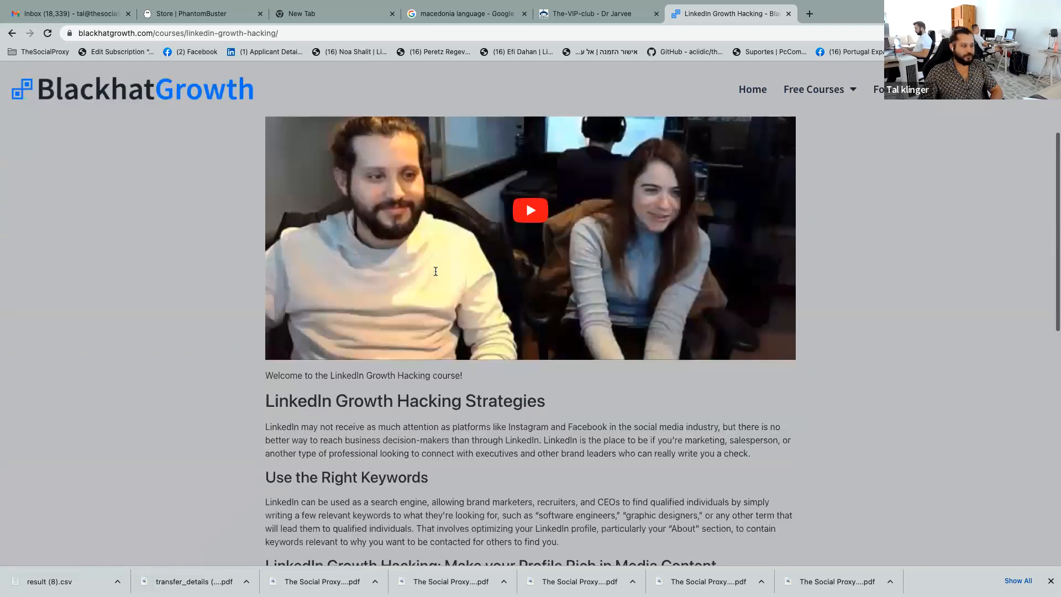
scroll(285, 265, down, 7)
scroll(285, 265, down, 4)
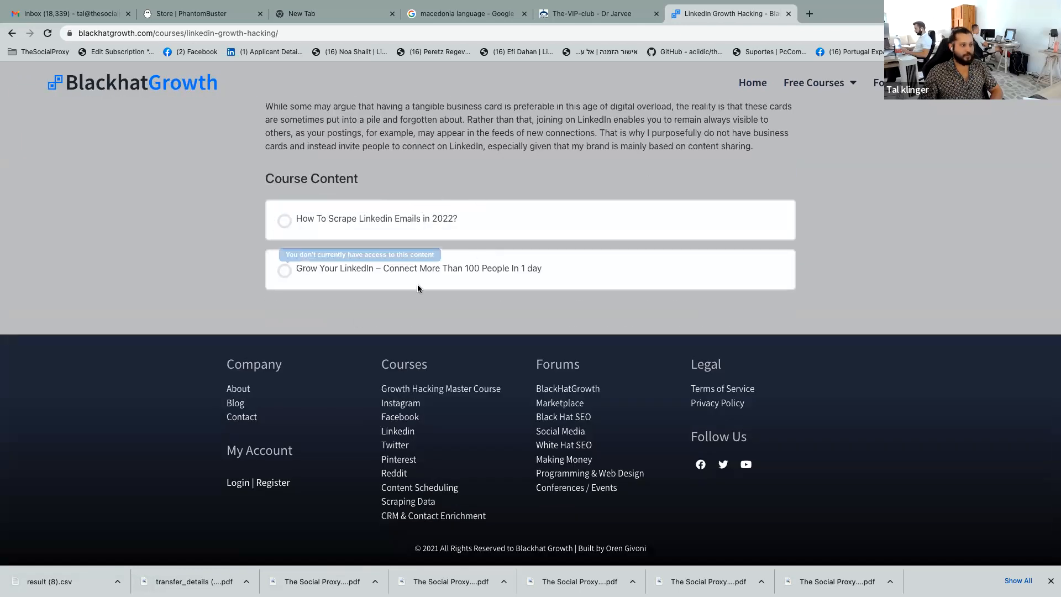
drag(305, 267, 642, 275)
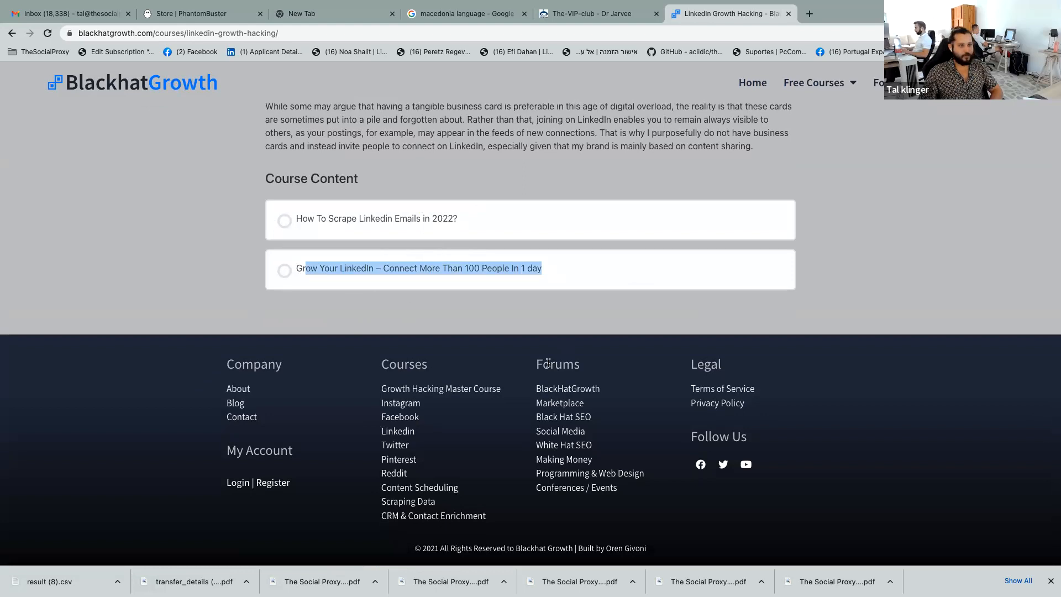
scroll(548, 362, up, 15)
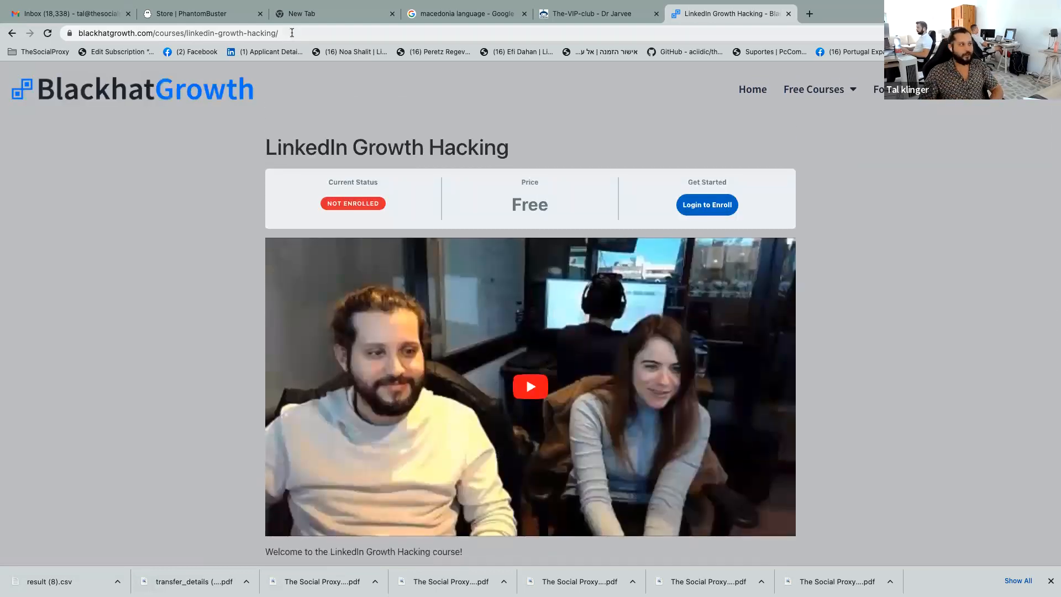
- Switch back to PhantomBuster, open the account's Proxies page and review the proxy pools listed there
click(219, 16)
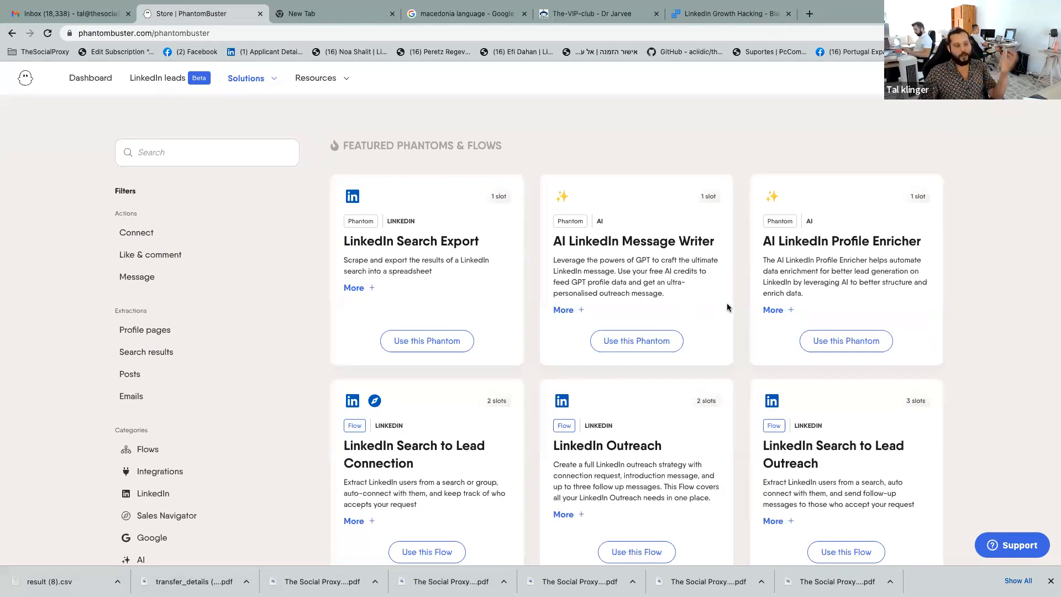
click(1026, 77)
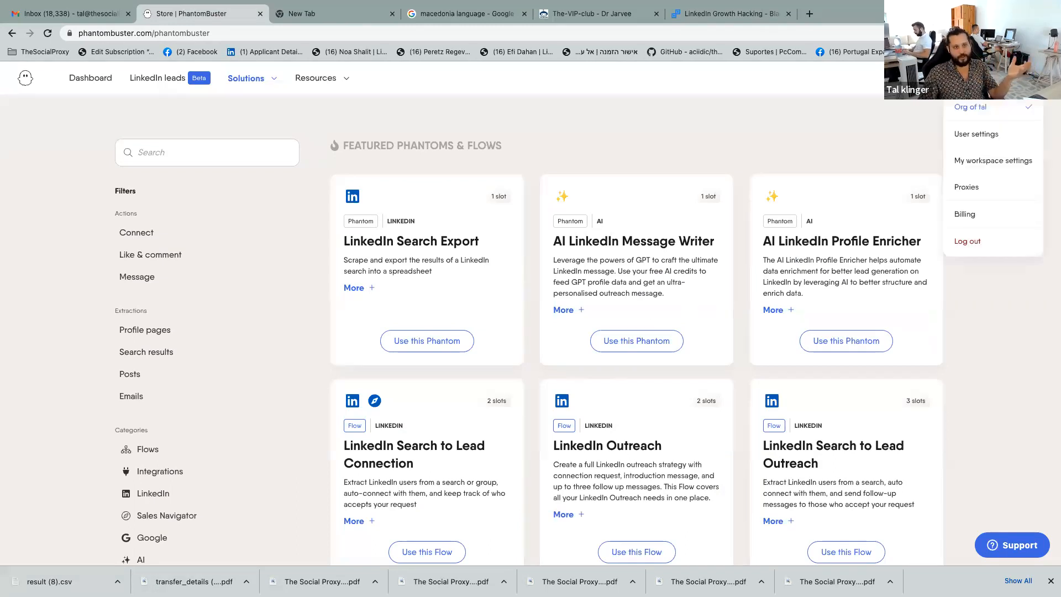
click(986, 191)
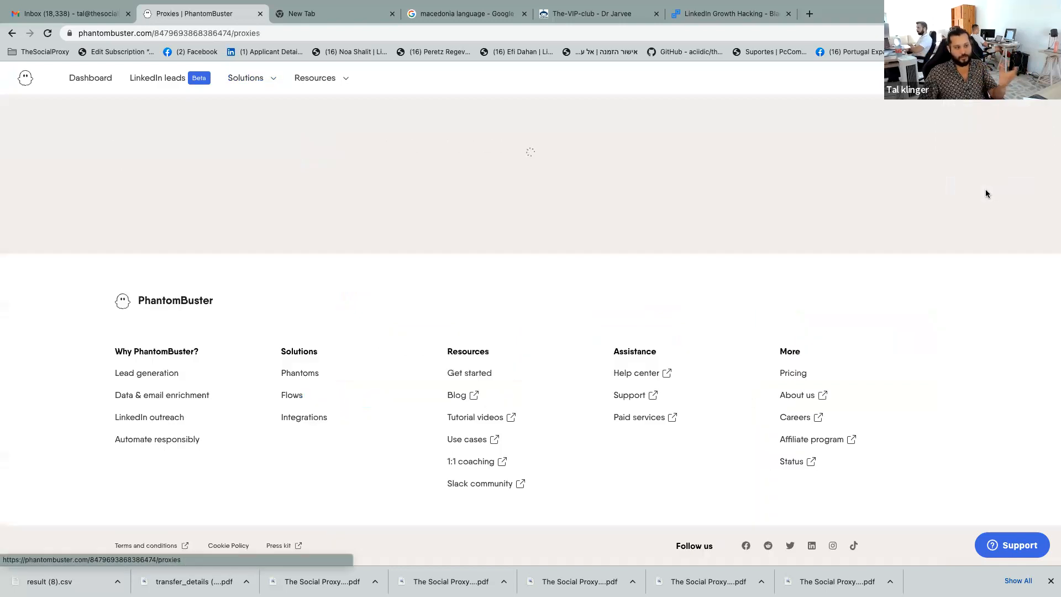
scroll(394, 369, down, 2)
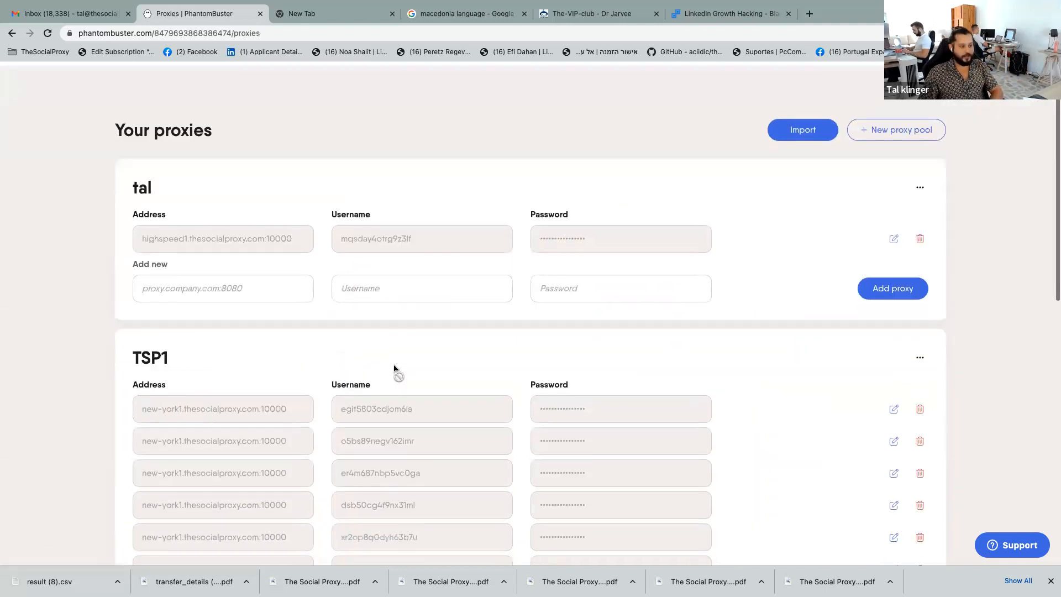
scroll(394, 369, down, 5)
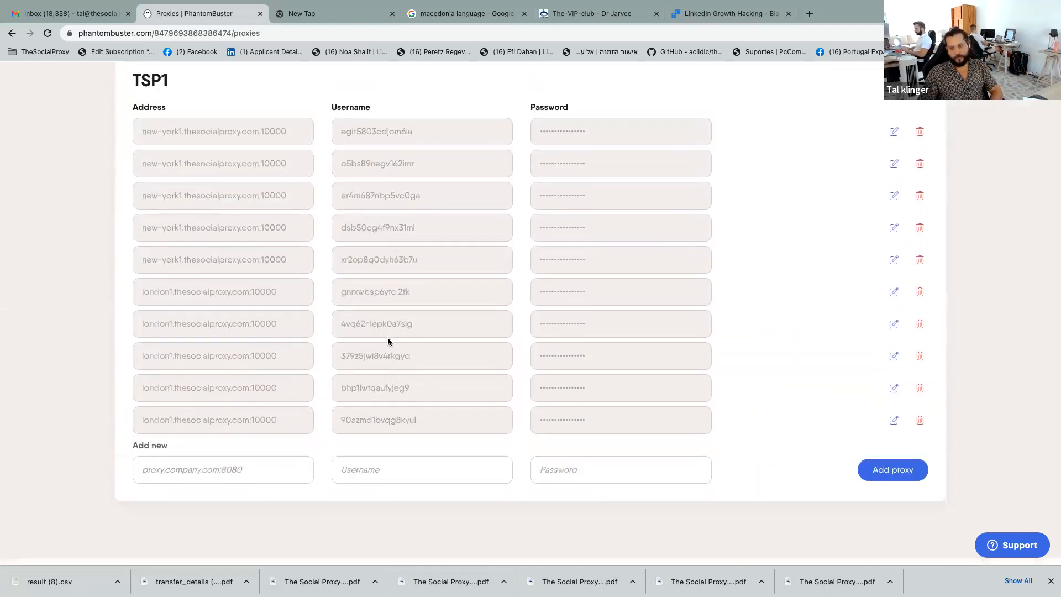
scroll(387, 341, up, 6)
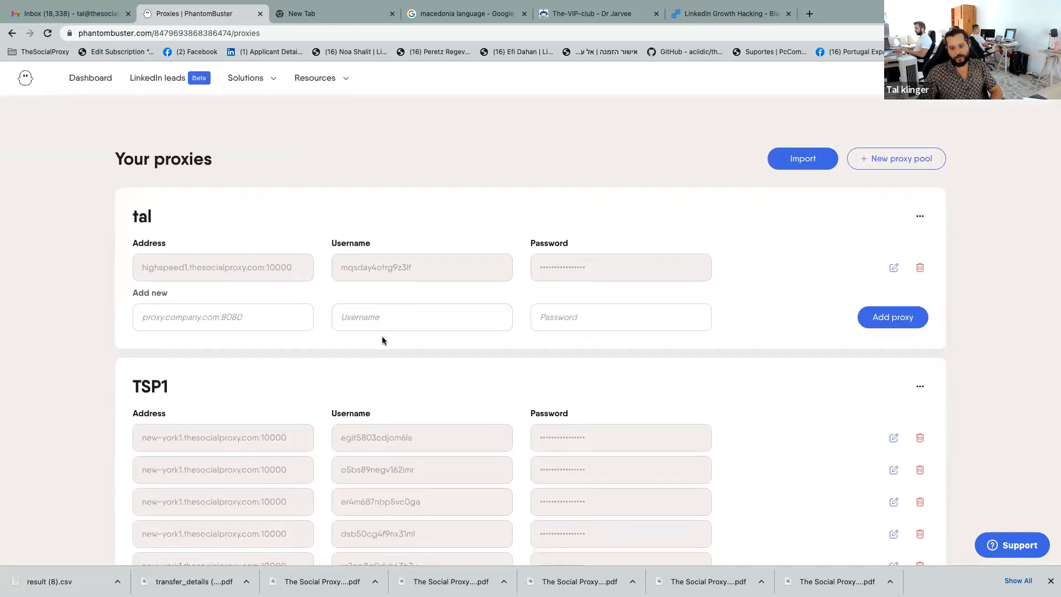
- Open the dashboard and review the phantoms already set up in the workspace
click(83, 81)
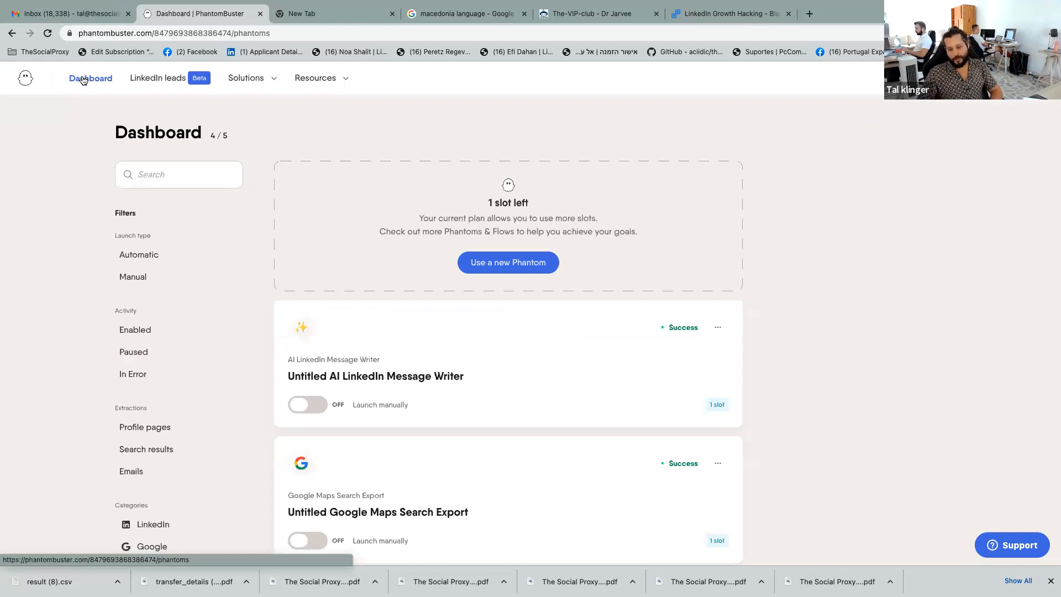
scroll(365, 292, down, 3)
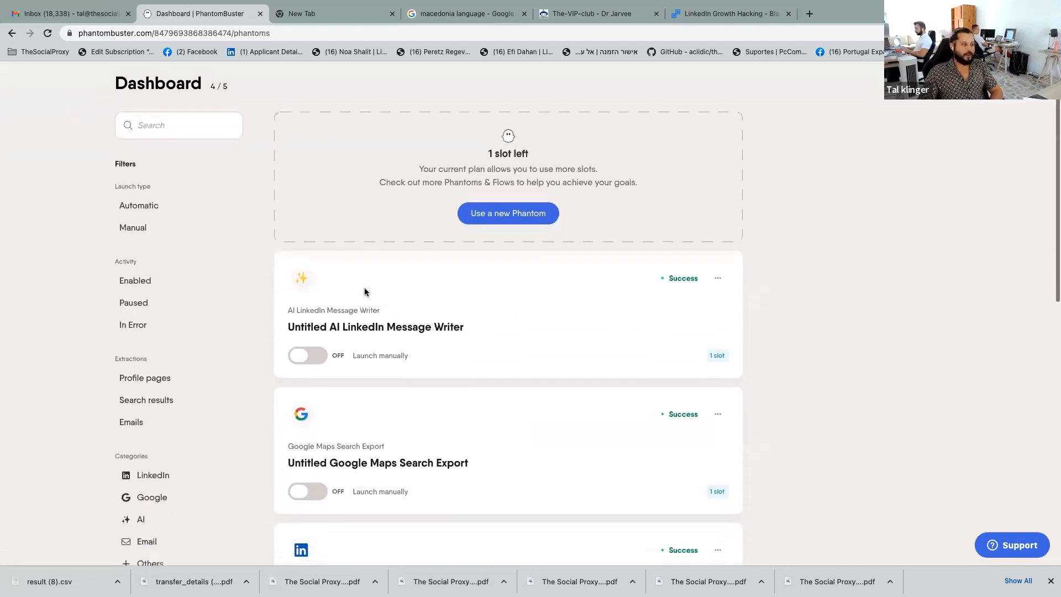
scroll(365, 291, down, 10)
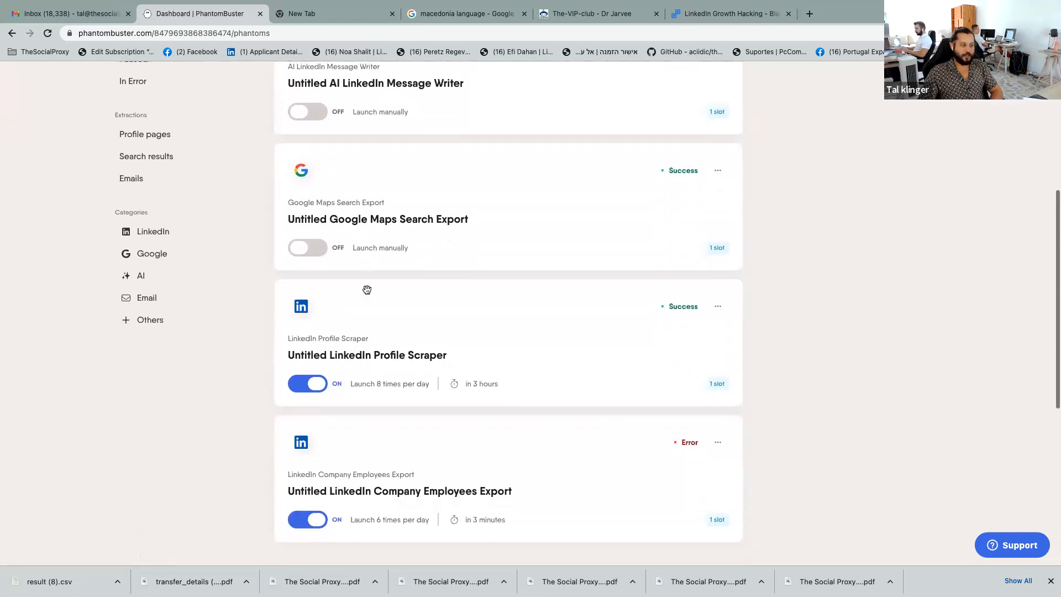
scroll(367, 289, up, 12)
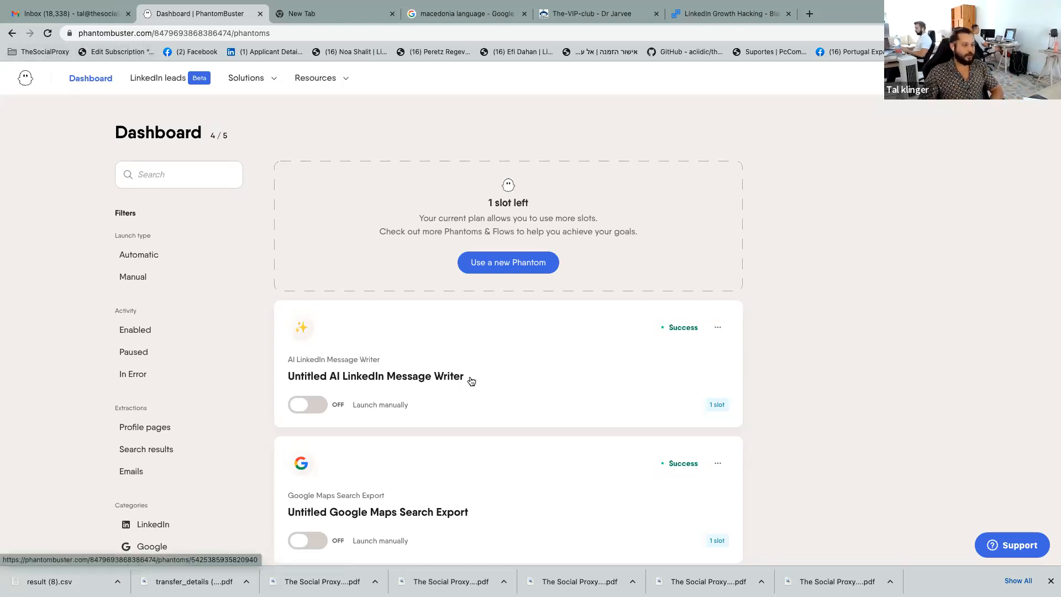
- Show the LinkedIn solutions in the store and look through the available phantoms and flows
mouse_move(229, 88)
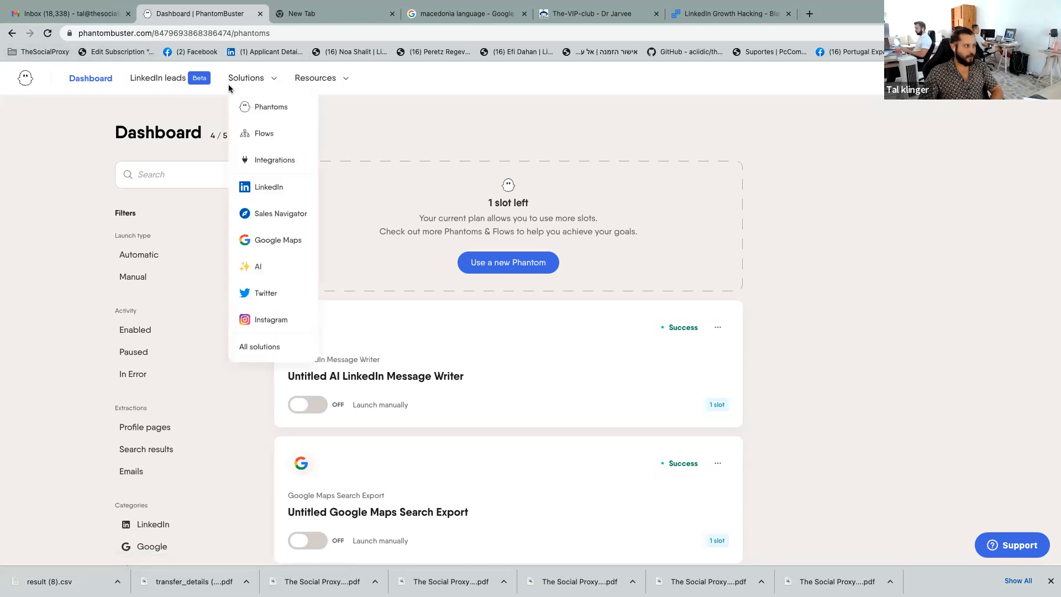
click(265, 186)
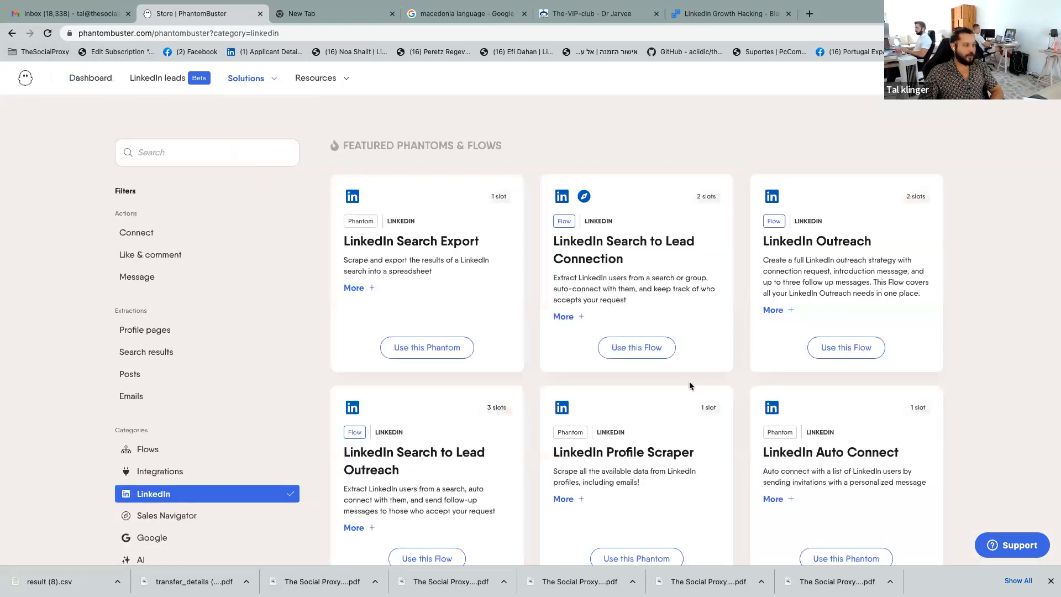
scroll(605, 414, down, 5)
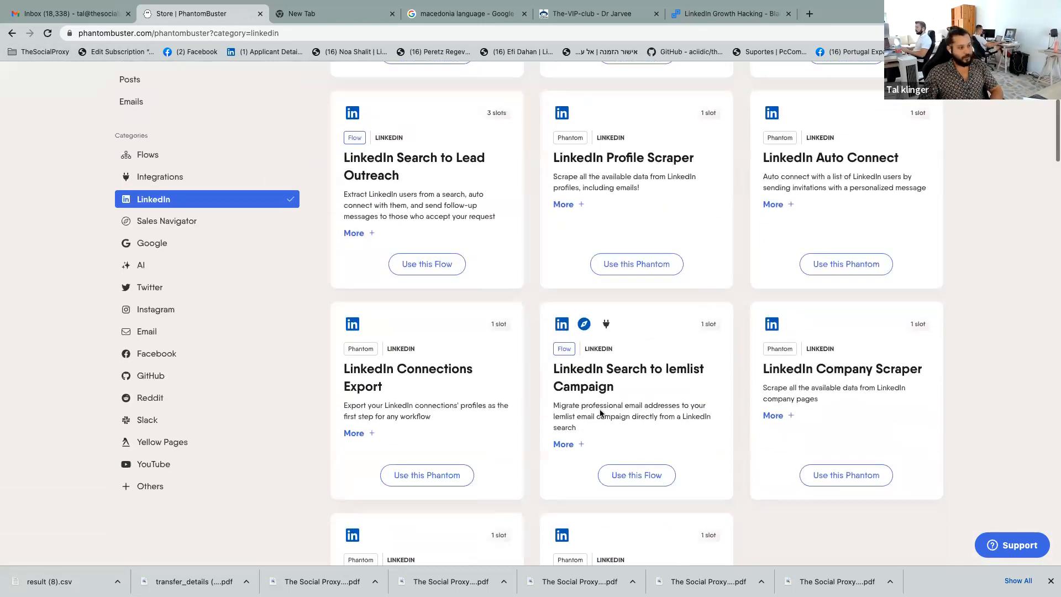
scroll(601, 414, down, 6)
scroll(588, 403, up, 12)
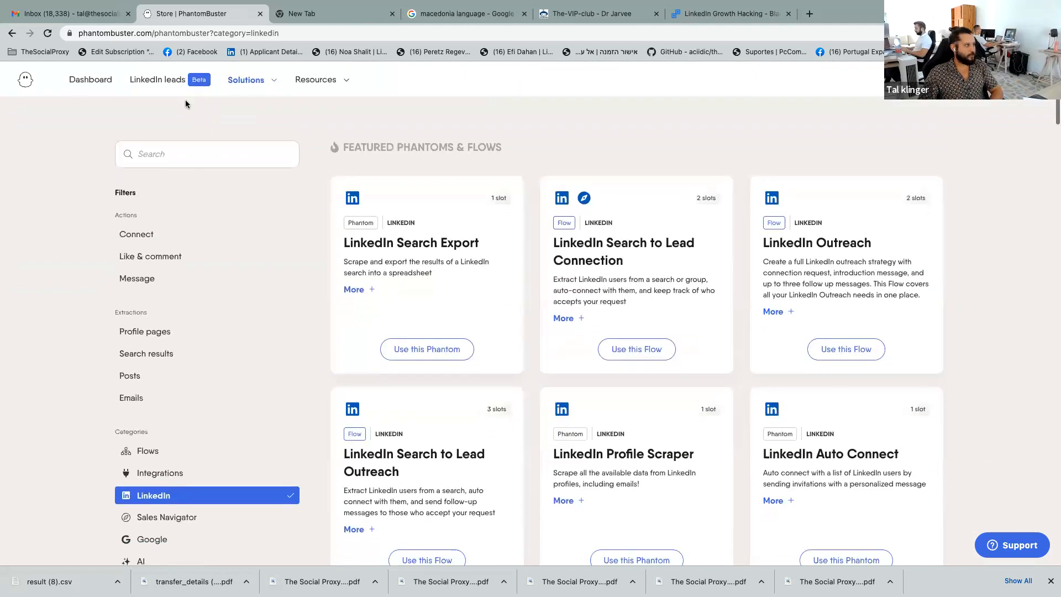
- Delete the existing Untitled AI LinkedIn Message Writer phantom from the dashboard
click(72, 80)
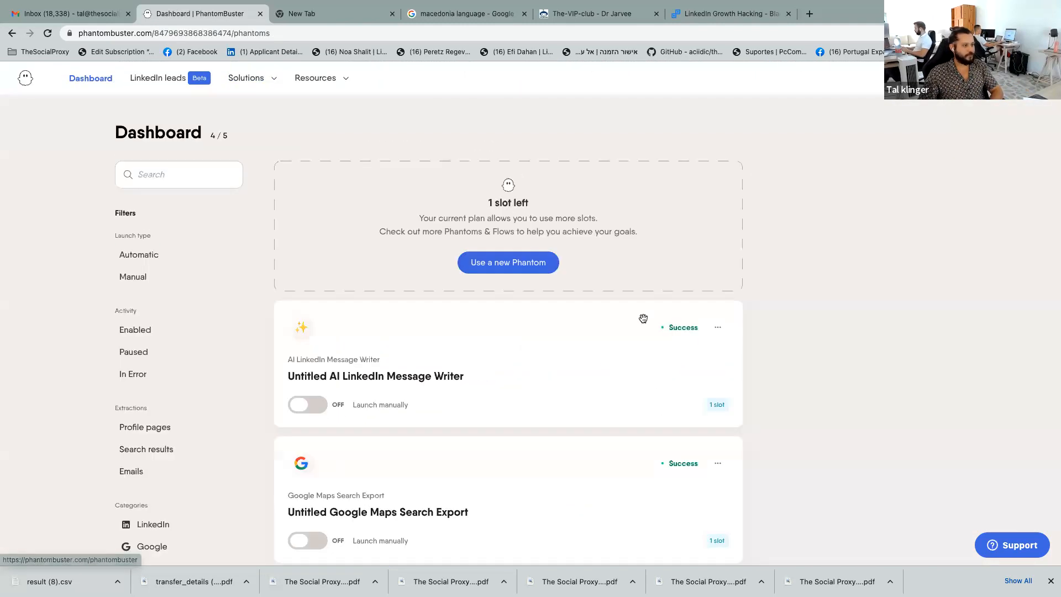
click(718, 328)
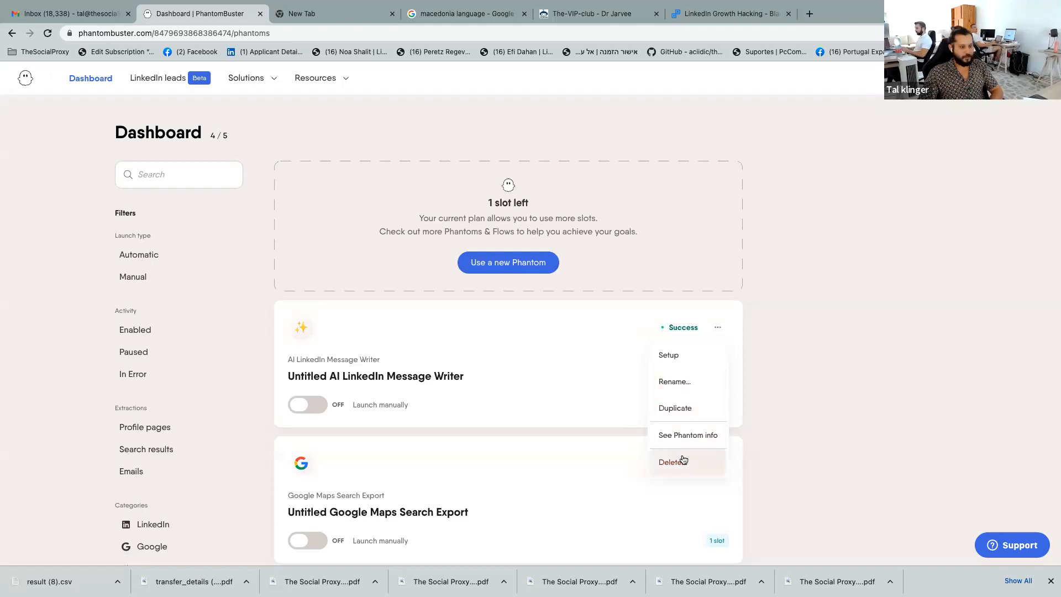
click(683, 461)
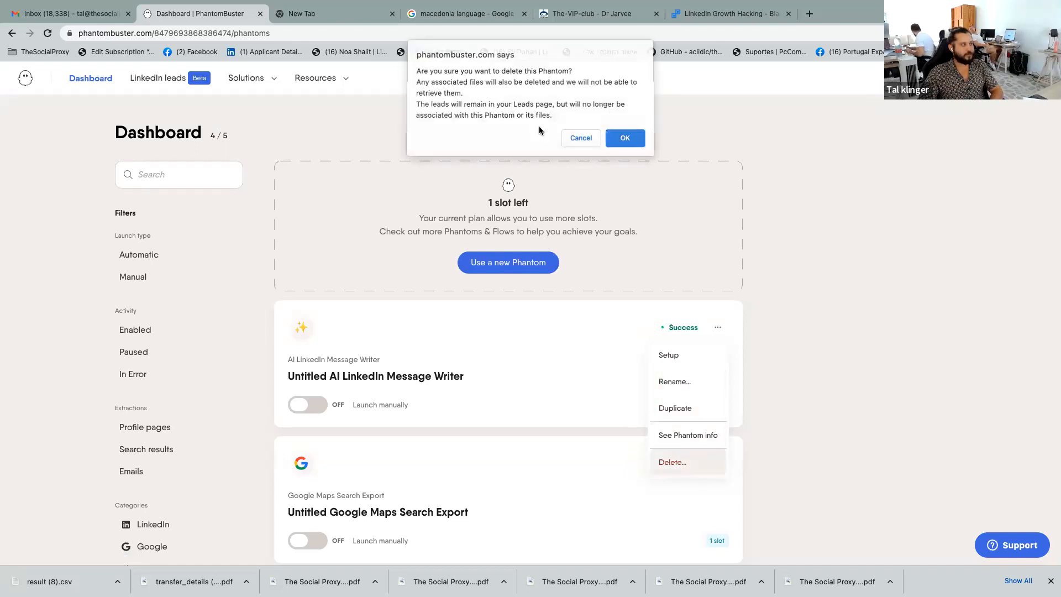
key(Return)
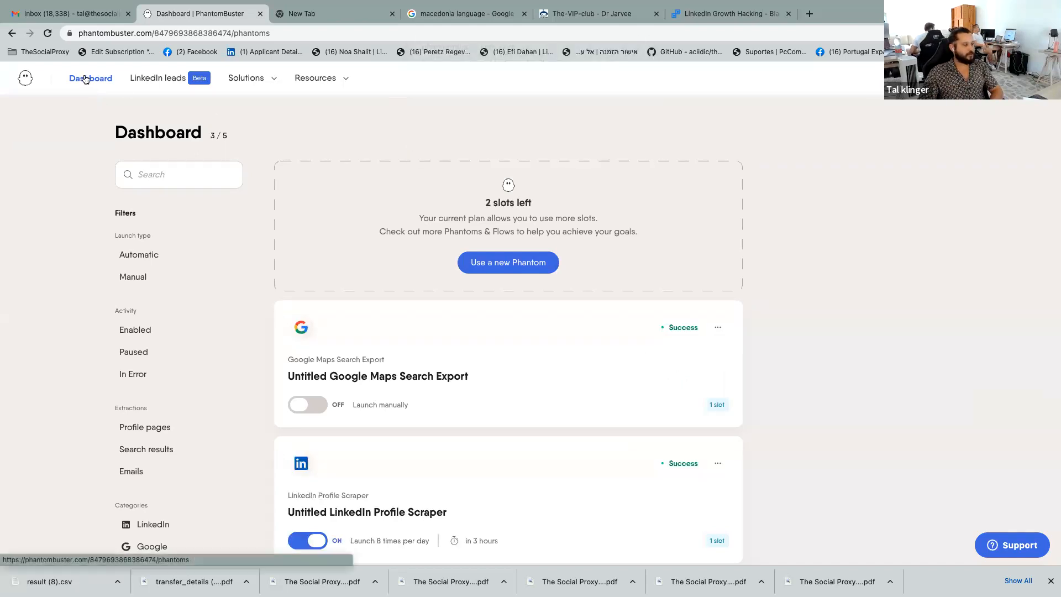
- Browse all phantoms in the store and start setting up a new AI LinkedIn Message Writer phantom
mouse_move(237, 89)
click(247, 108)
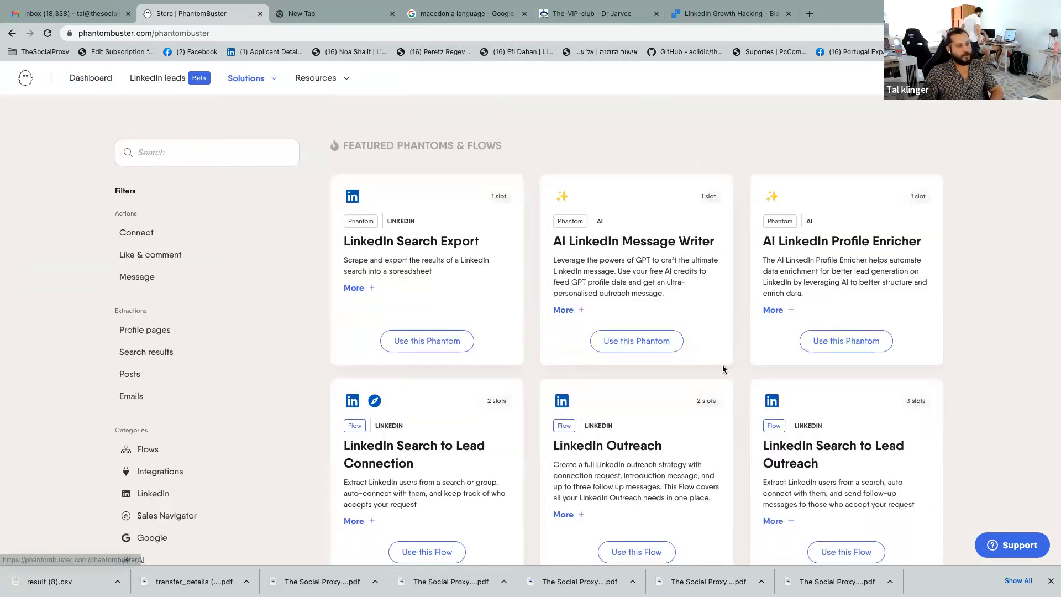
drag(547, 243, 715, 243)
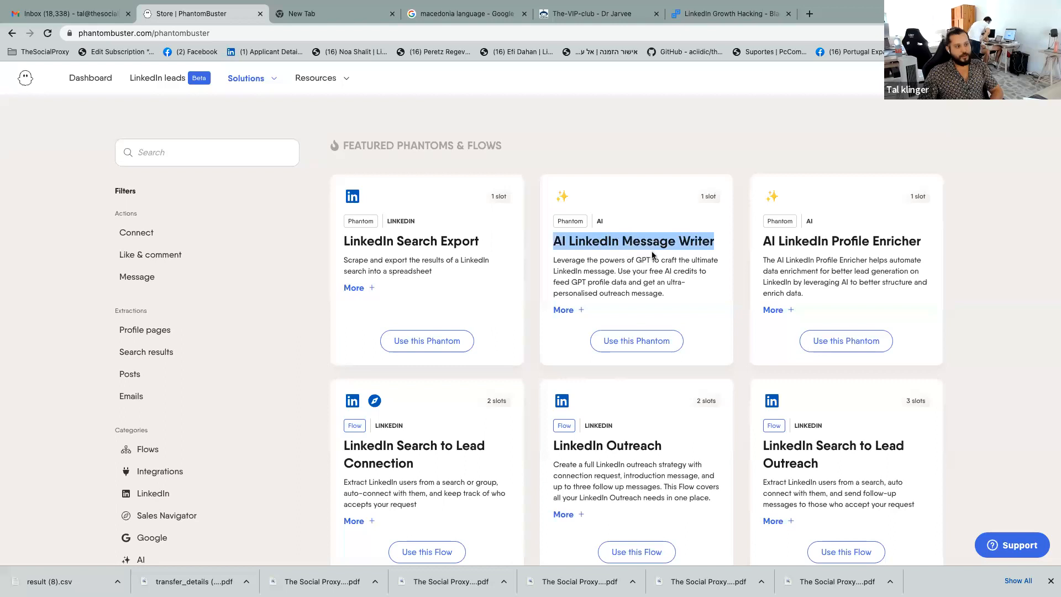
click(628, 342)
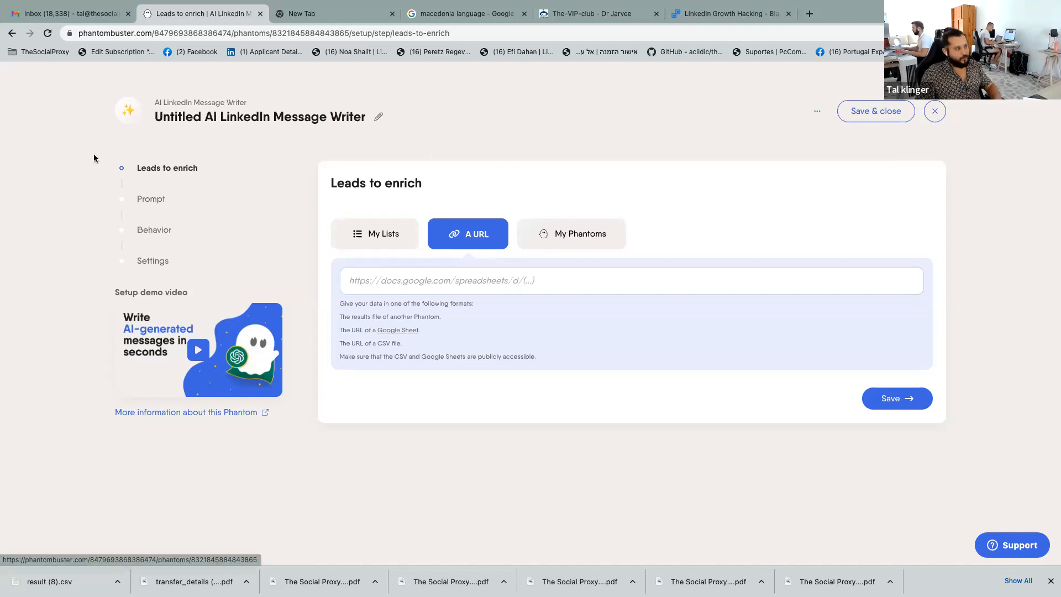
- Rename the phantom to Test AI LinkedIn Message Writer and save the new name
click(379, 119)
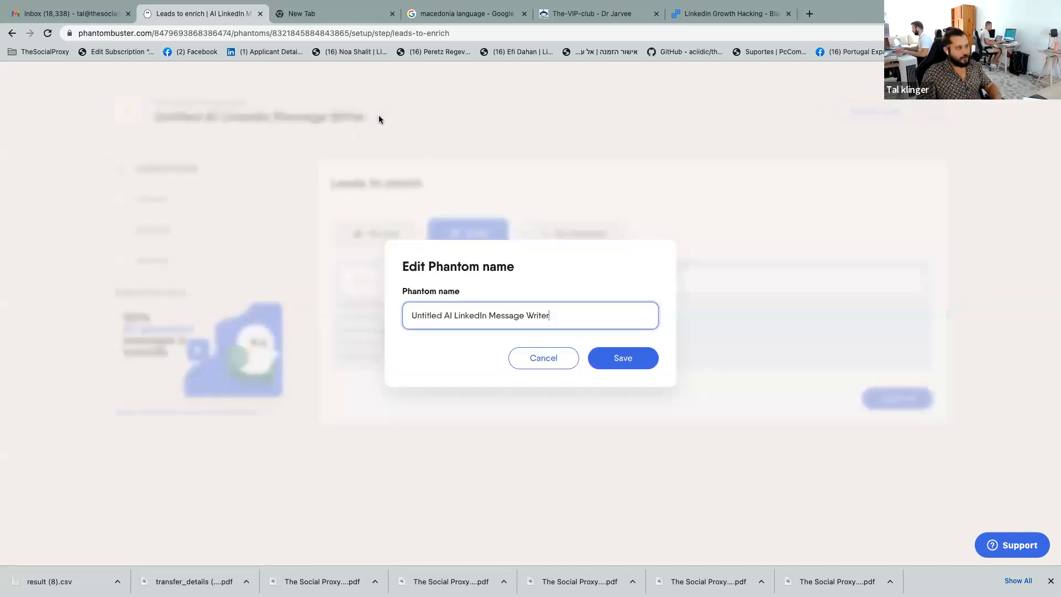
double_click(431, 316)
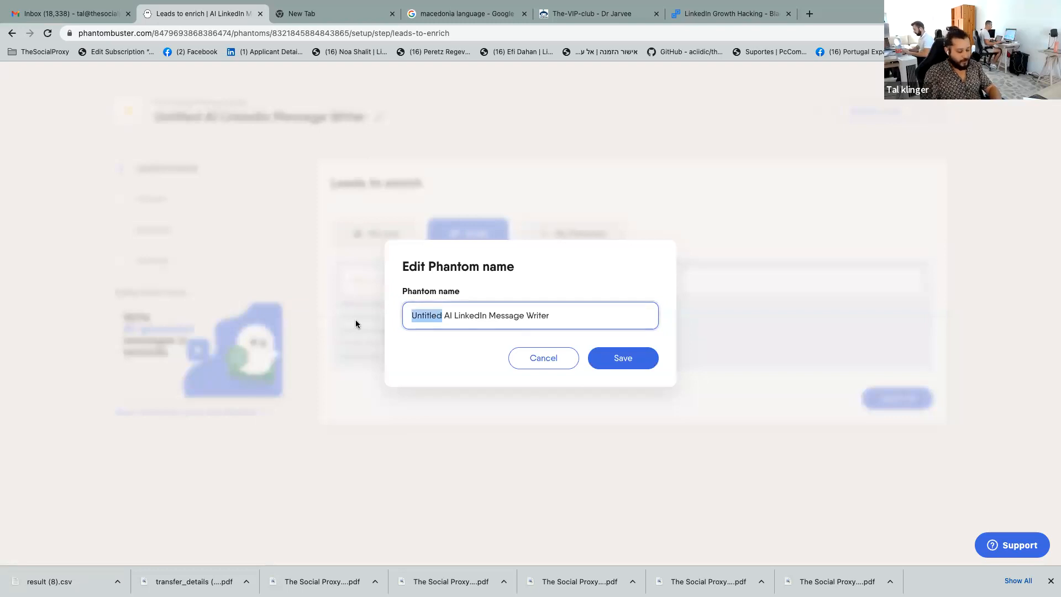
text(Test)
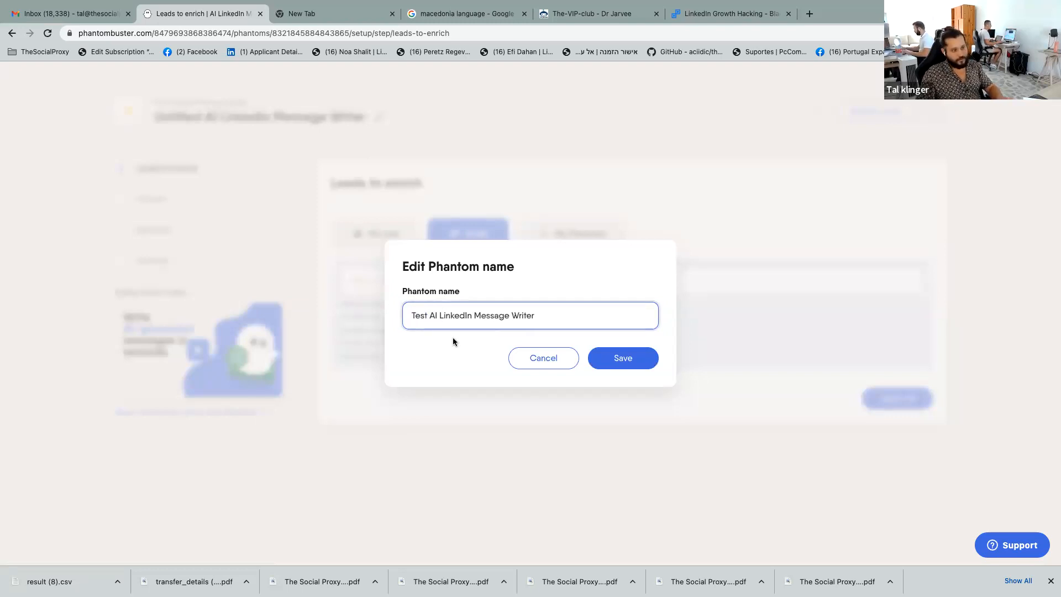
click(618, 355)
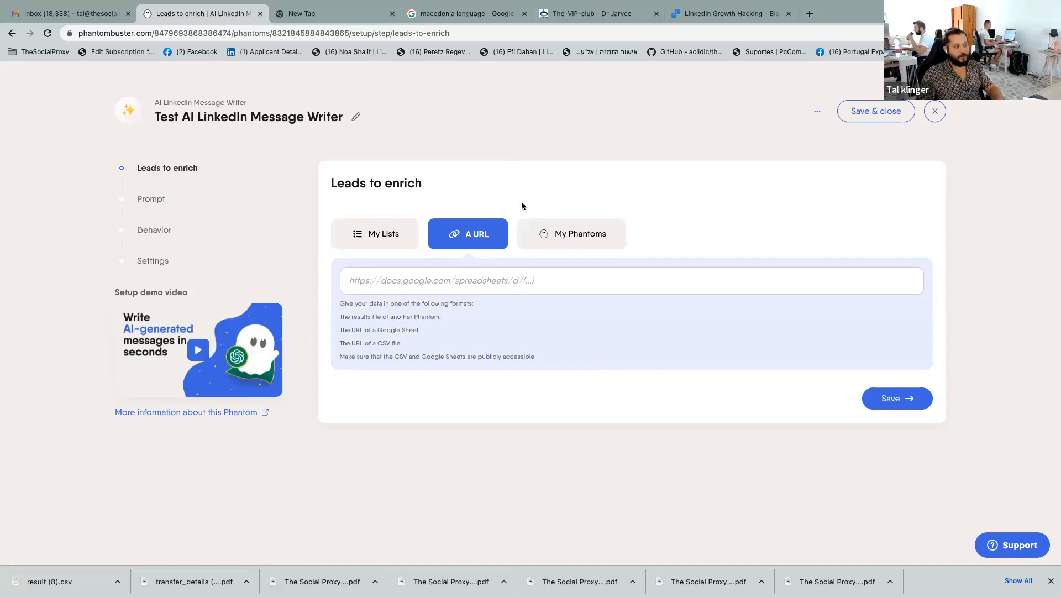
- Use the Untitled LinkedIn Company Employees Export result.csv from My Phantoms as the leads to enrich, and save this source
click(545, 248)
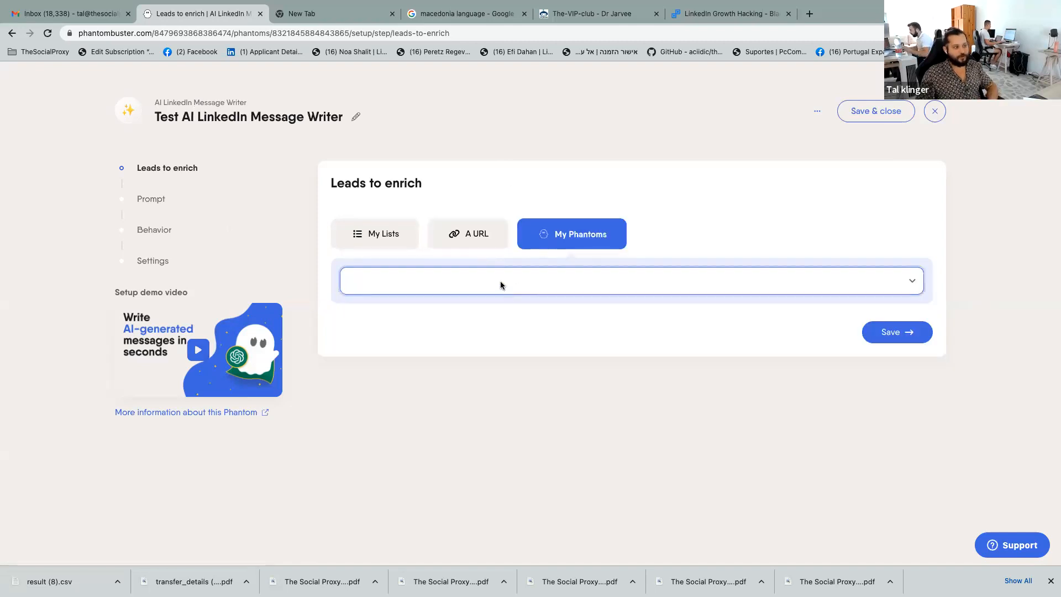
click(500, 283)
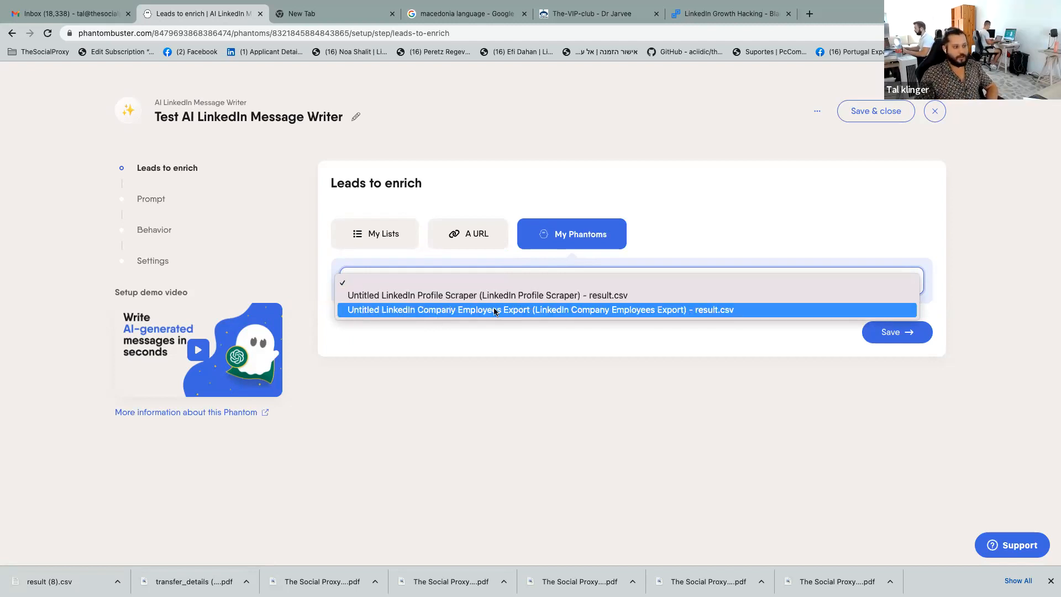
click(462, 314)
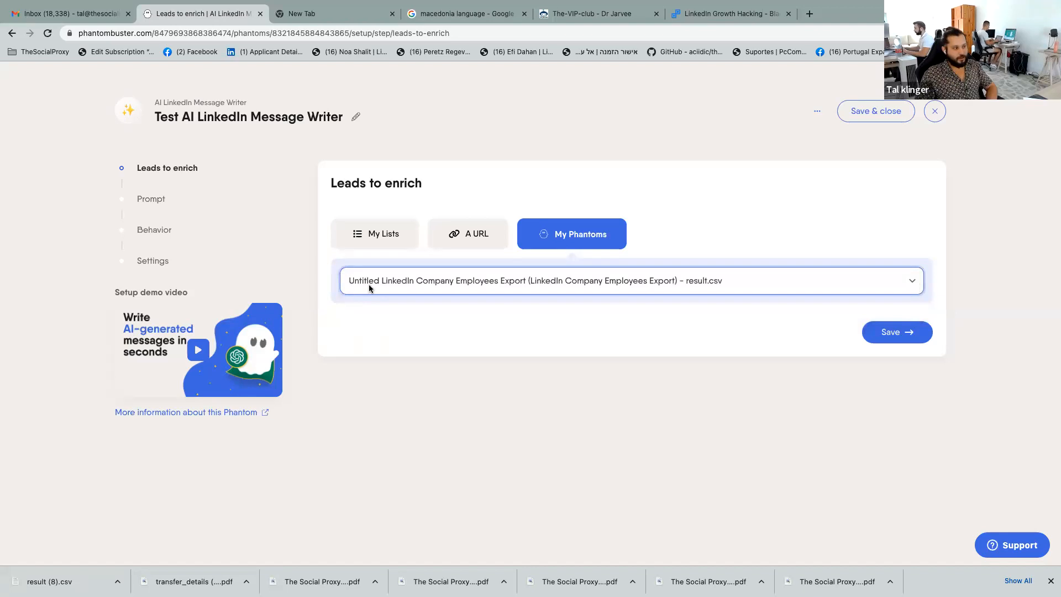
click(891, 331)
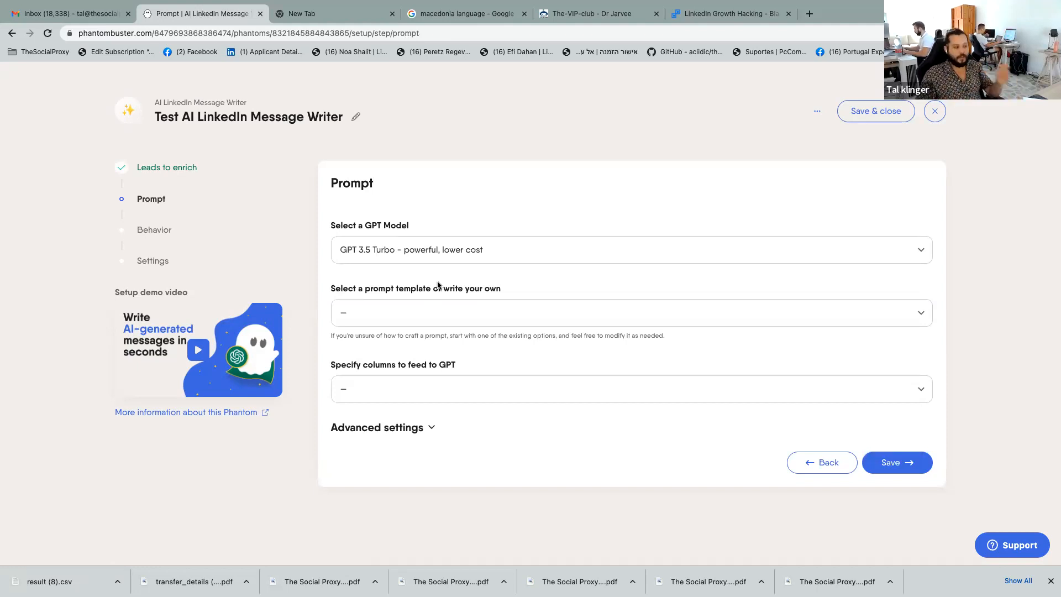
- Choose the GPT 4 model, try the custom prompt option, and select the Connect based on similar work experience template
click(377, 250)
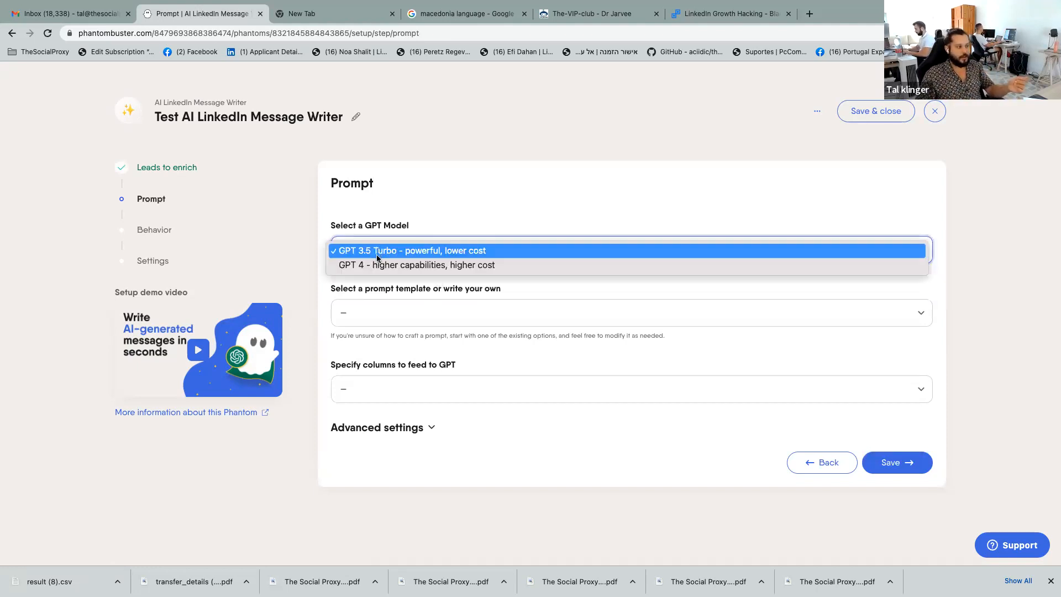
click(368, 263)
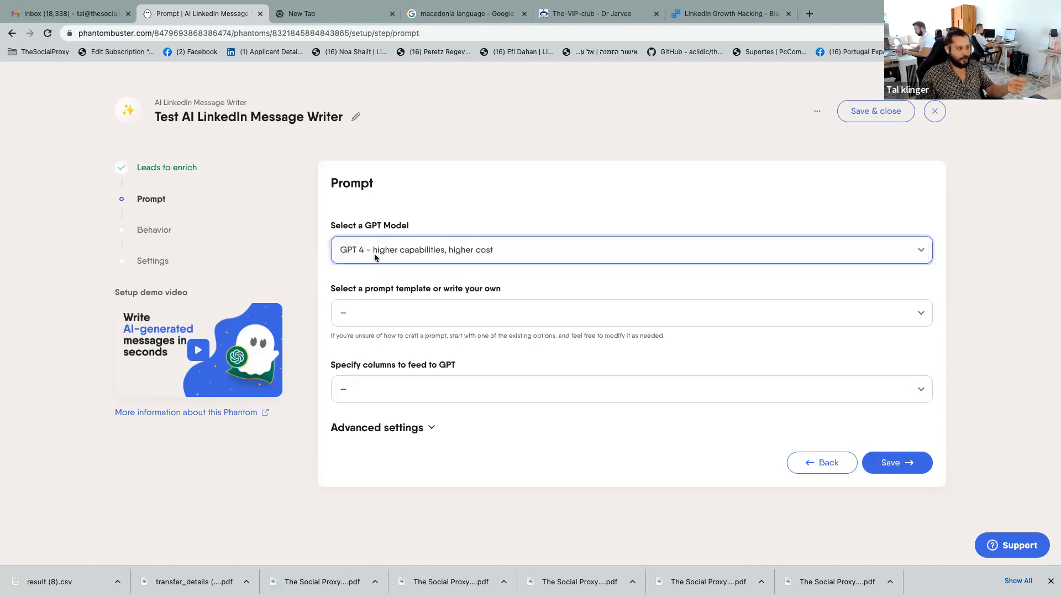
click(375, 307)
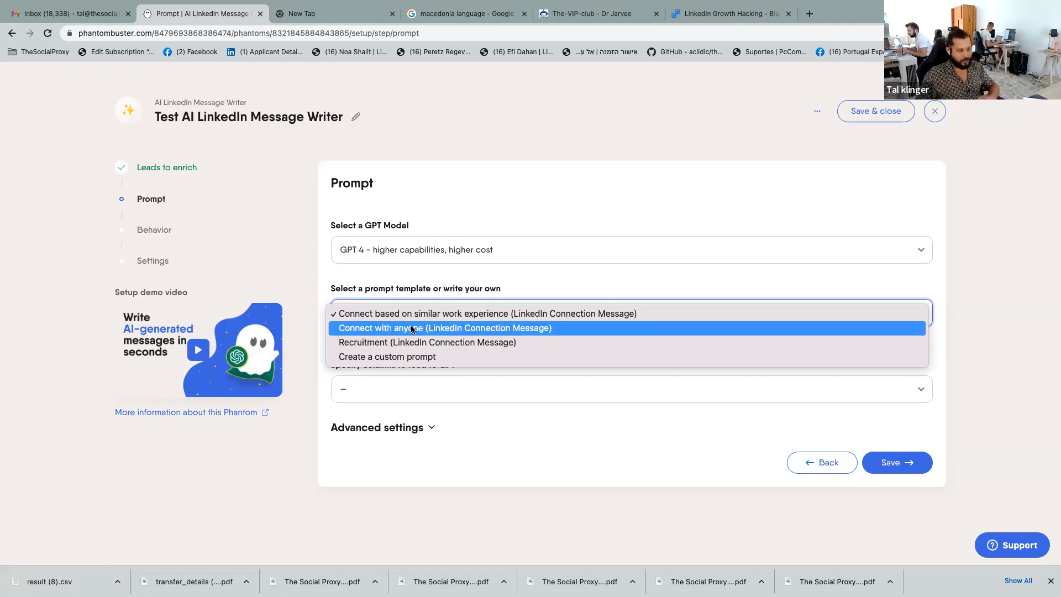
click(395, 357)
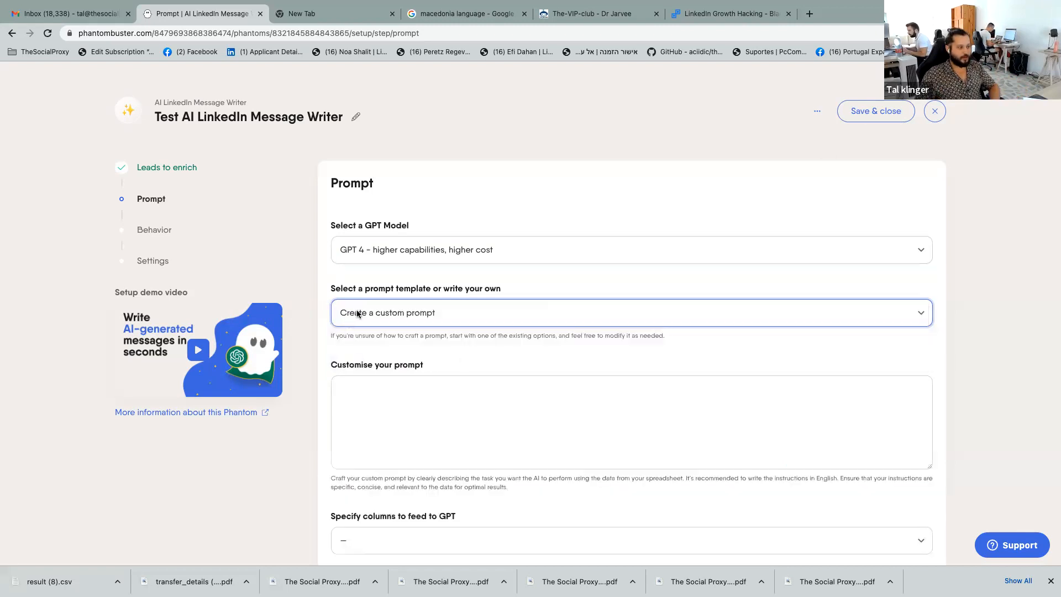
click(363, 314)
click(379, 272)
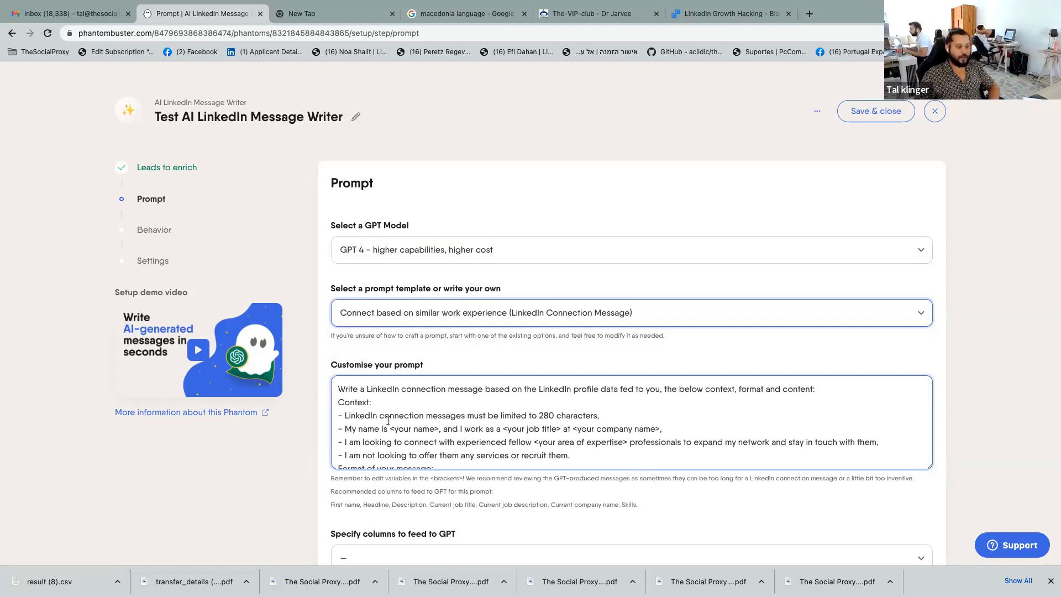
- Read through the template's prompt text, including its context, personal placeholders, example message, length limit and recommended columns
scroll(388, 421, down, 5)
scroll(388, 421, up, 5)
scroll(388, 422, down, 5)
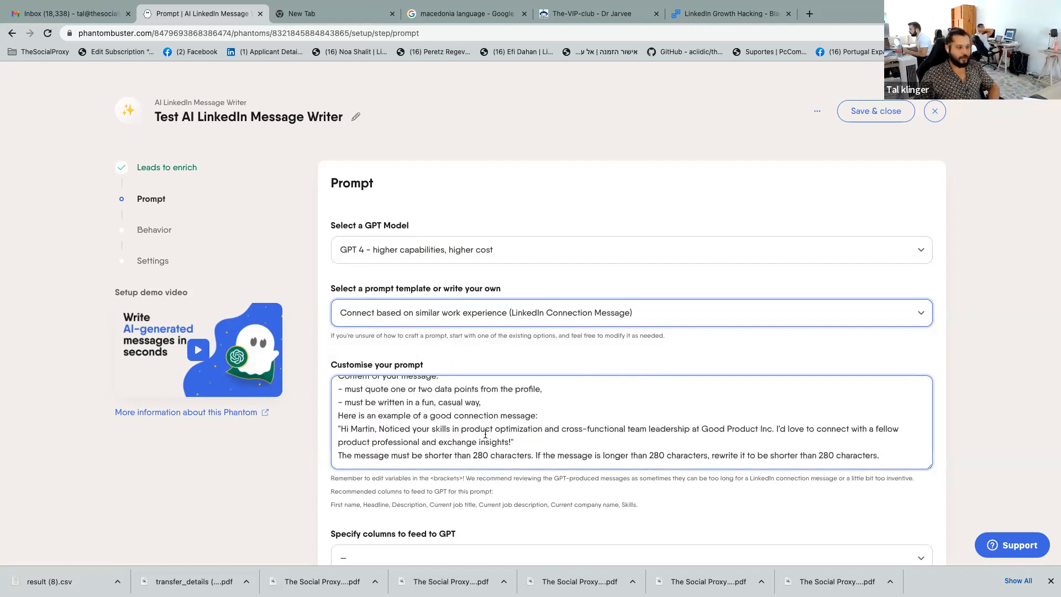
scroll(438, 430, up, 5)
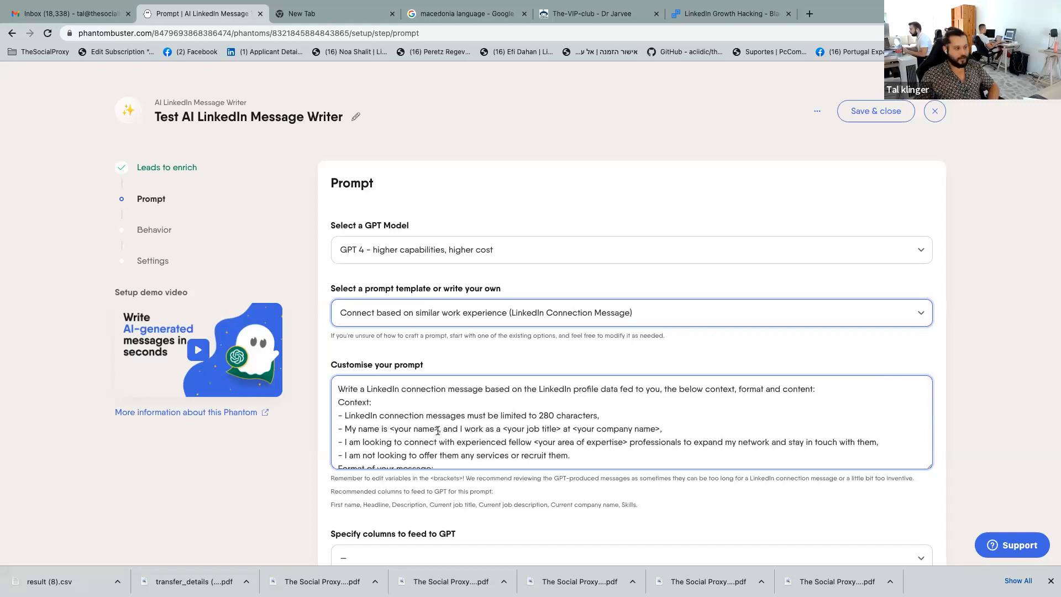
double_click(405, 430)
click(523, 430)
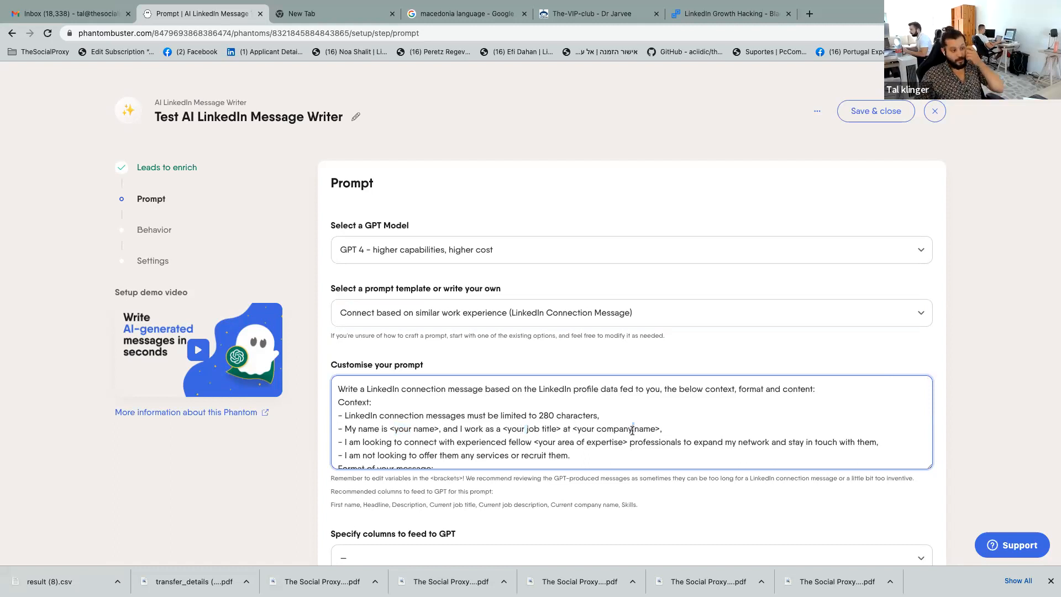
scroll(627, 431, down, 5)
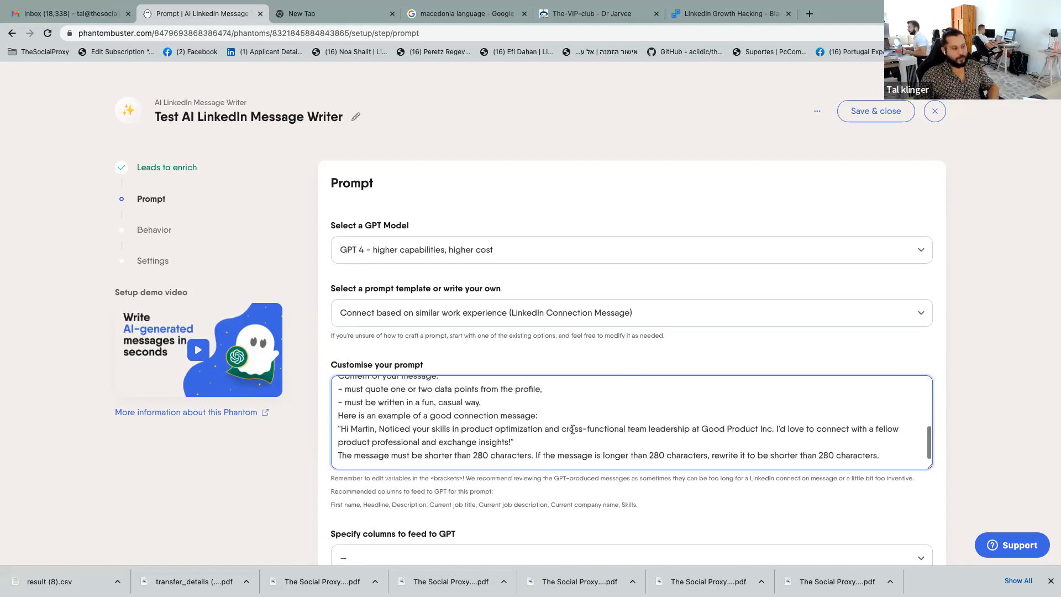
scroll(555, 426, down, 1)
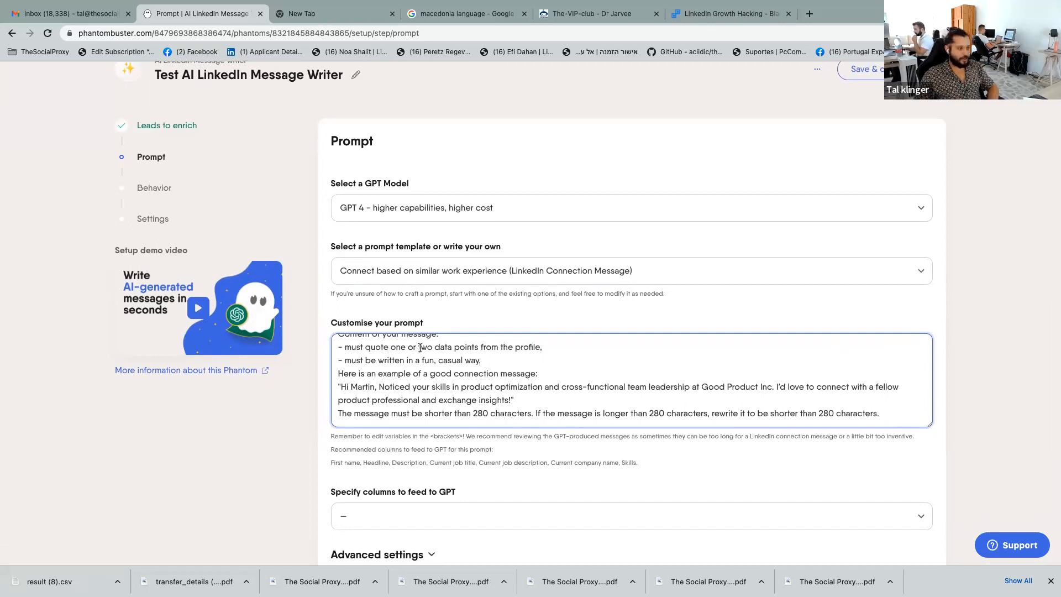
scroll(506, 439, down, 2)
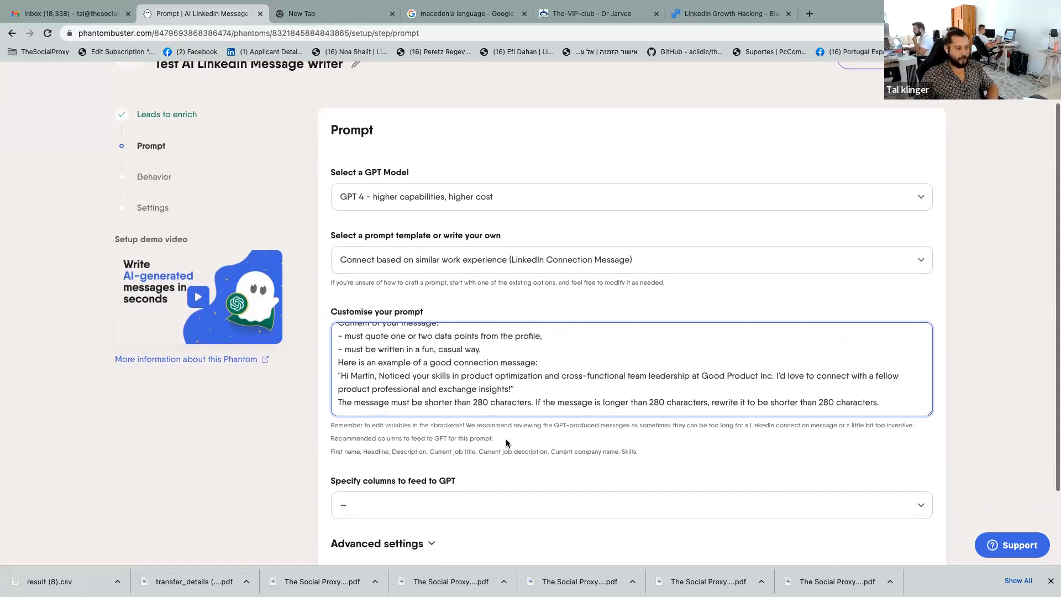
- Set the columns fed to GPT to All LinkedIn Leads Data and check the optional advanced settings
click(493, 428)
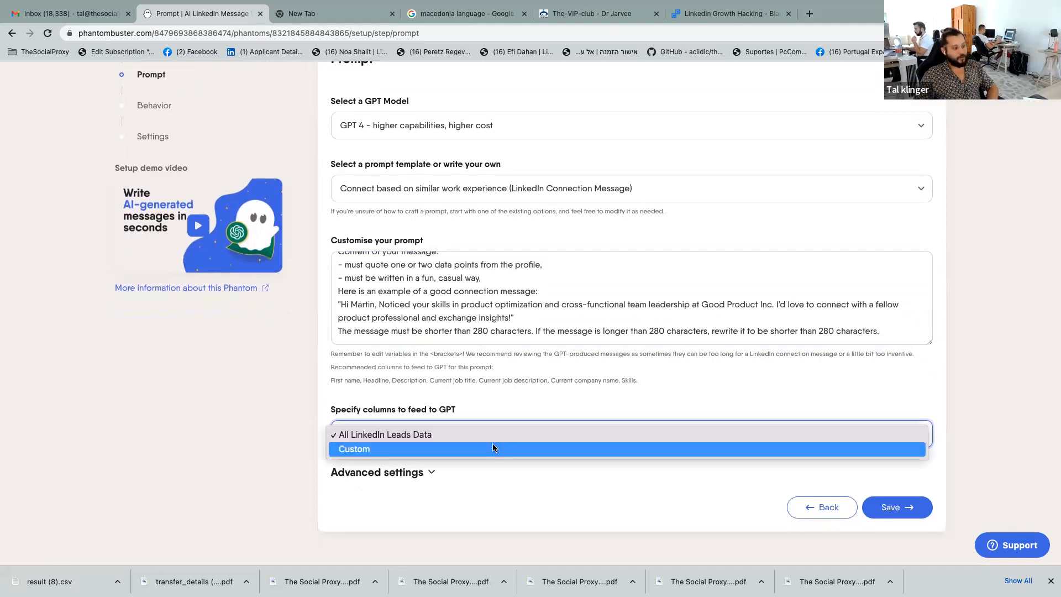
click(507, 435)
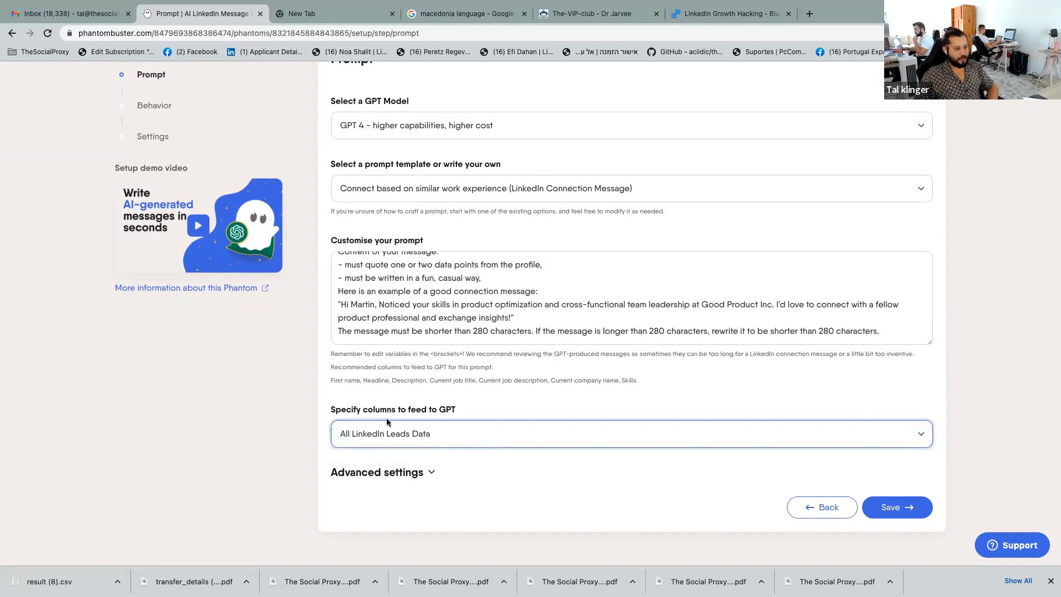
click(431, 472)
scroll(442, 479, down, 3)
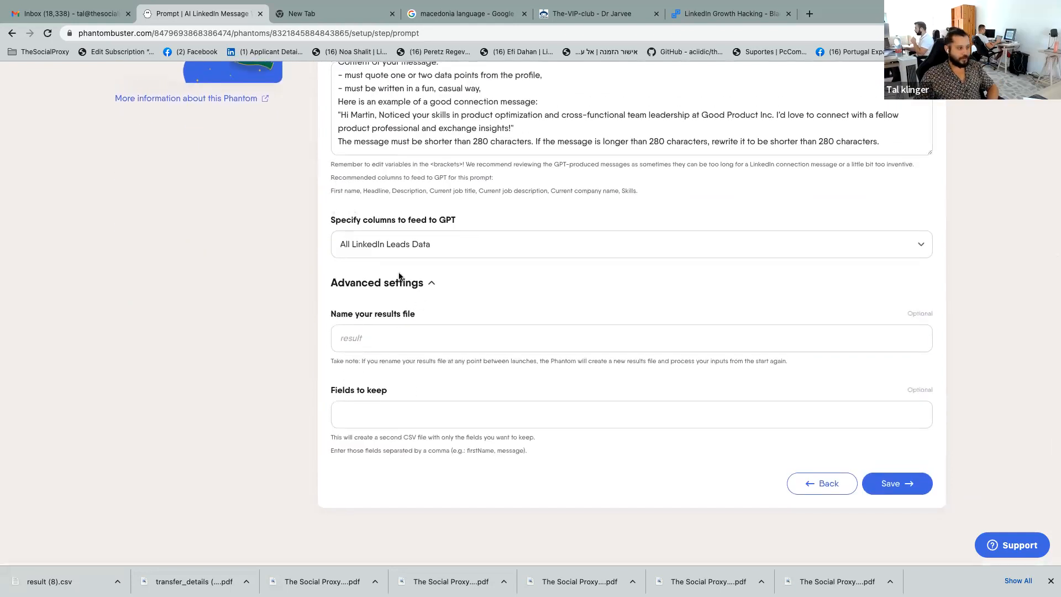
click(414, 291)
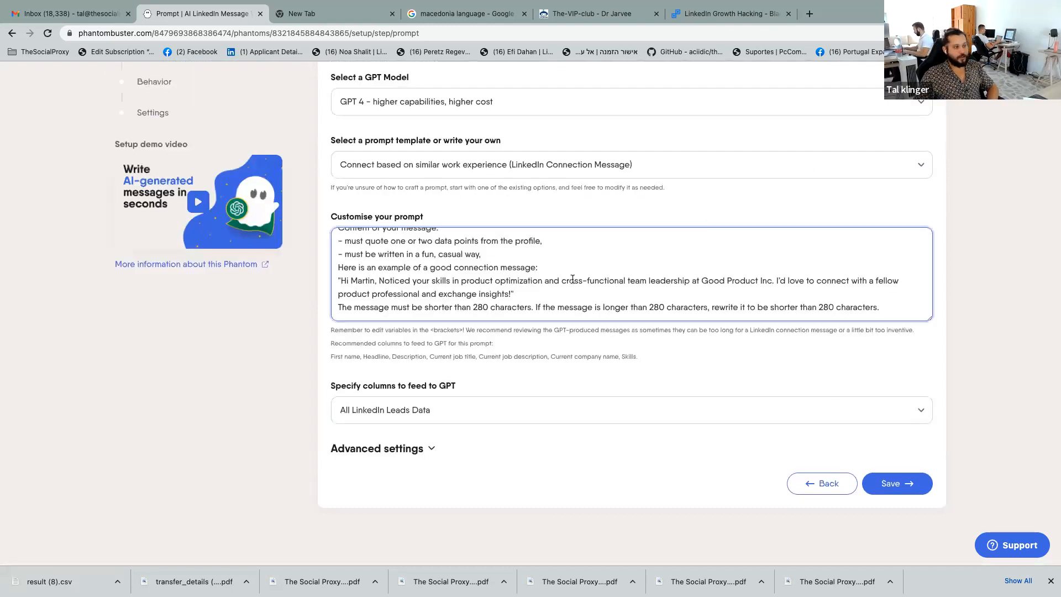
- Return to the leads source, check its URL version, and save it again as the My Phantoms employees export
right_click(886, 481)
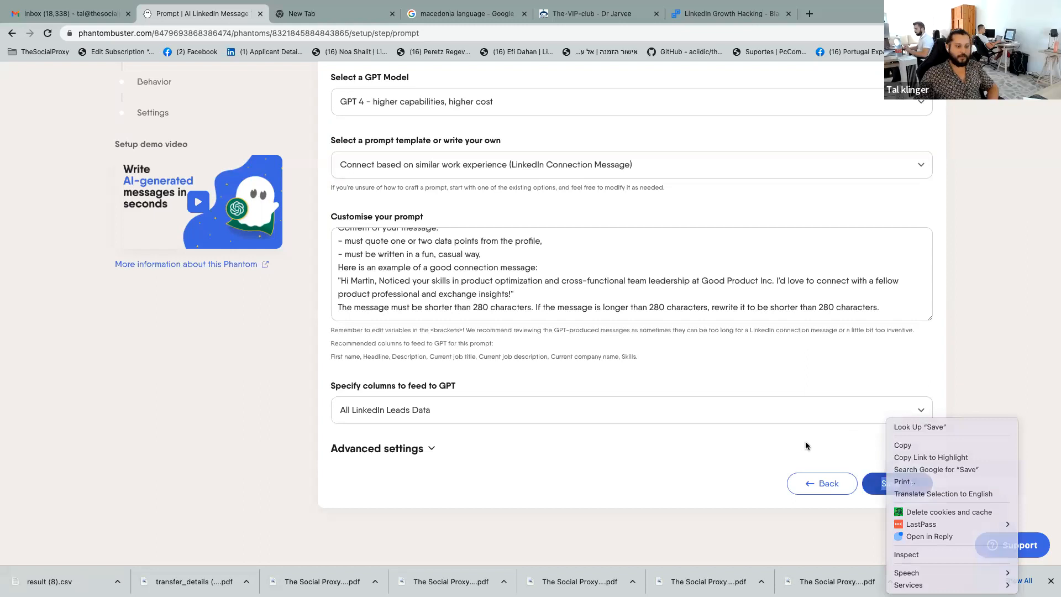
click(806, 445)
click(822, 483)
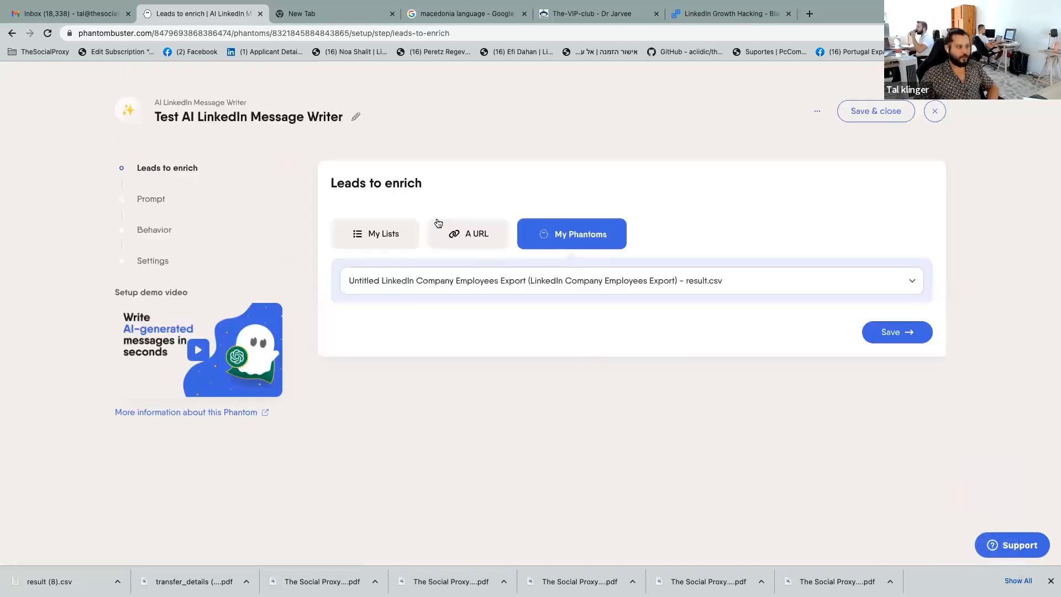
click(466, 236)
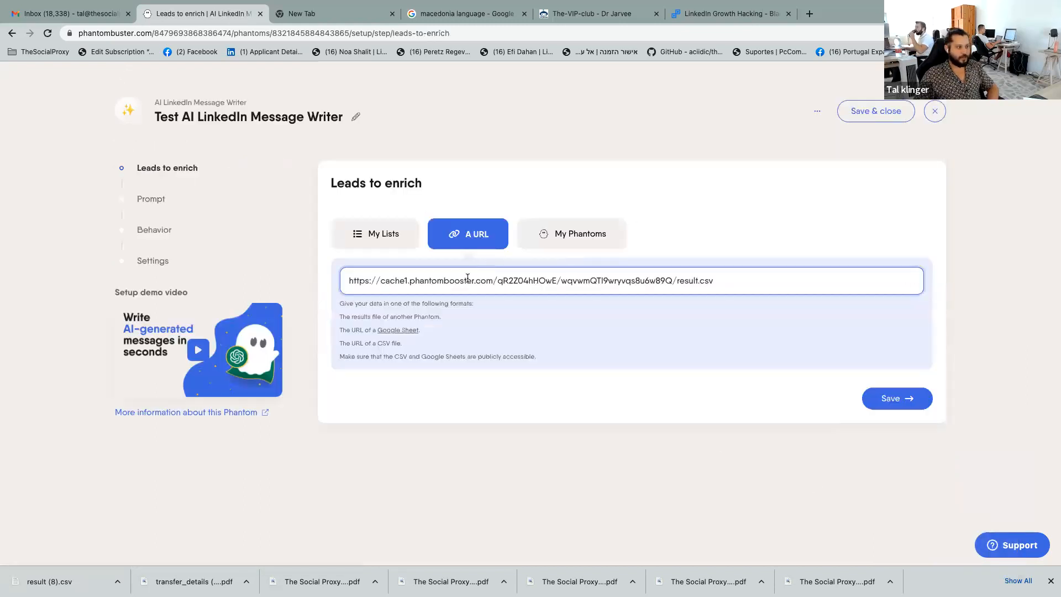
click(557, 232)
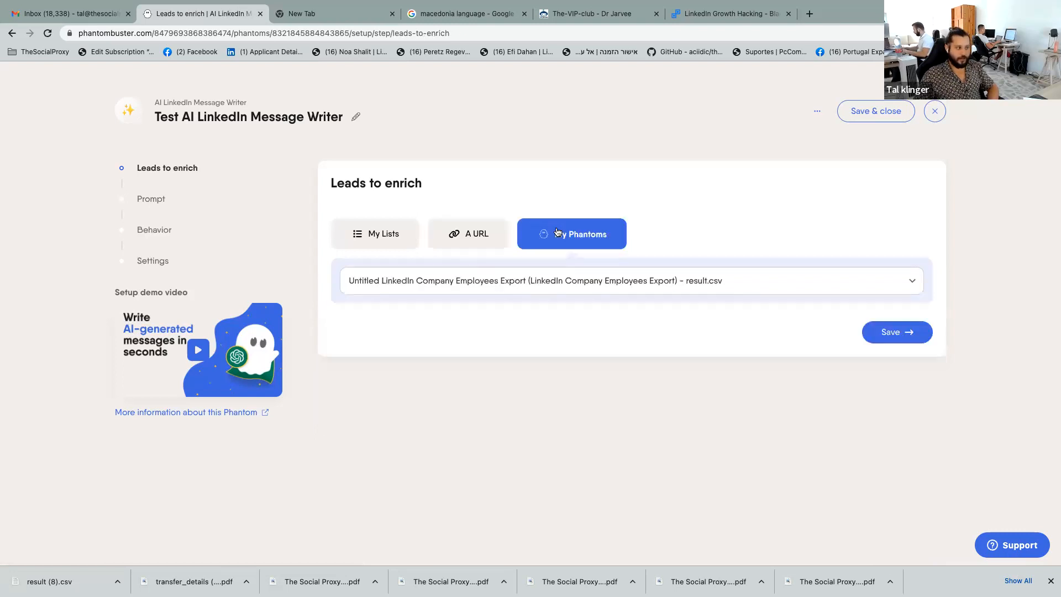
click(879, 334)
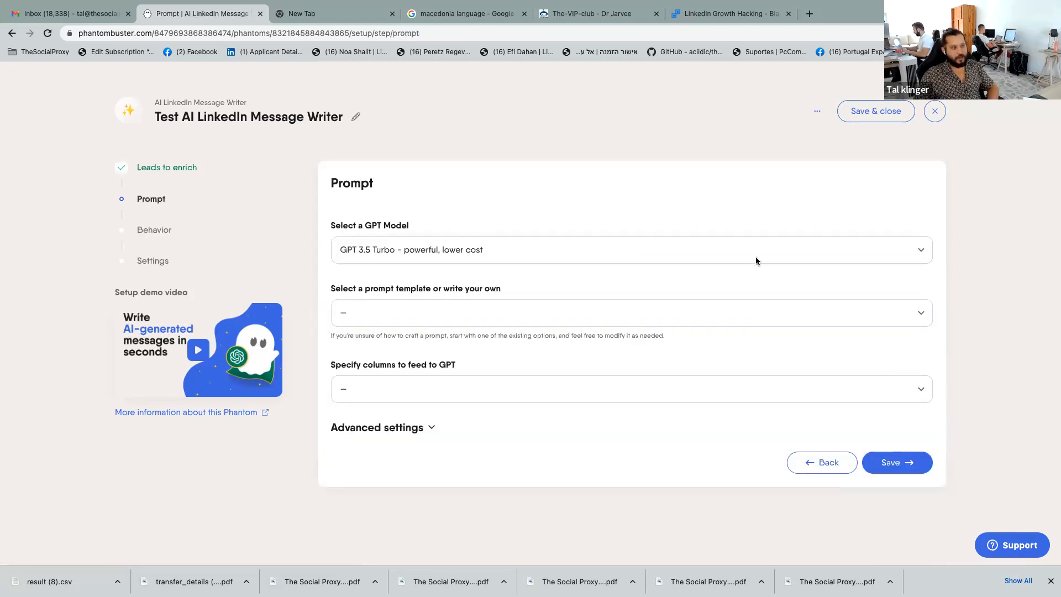
- Select the GPT 4 model and the Connect based on similar work experience prompt template
click(755, 255)
click(755, 267)
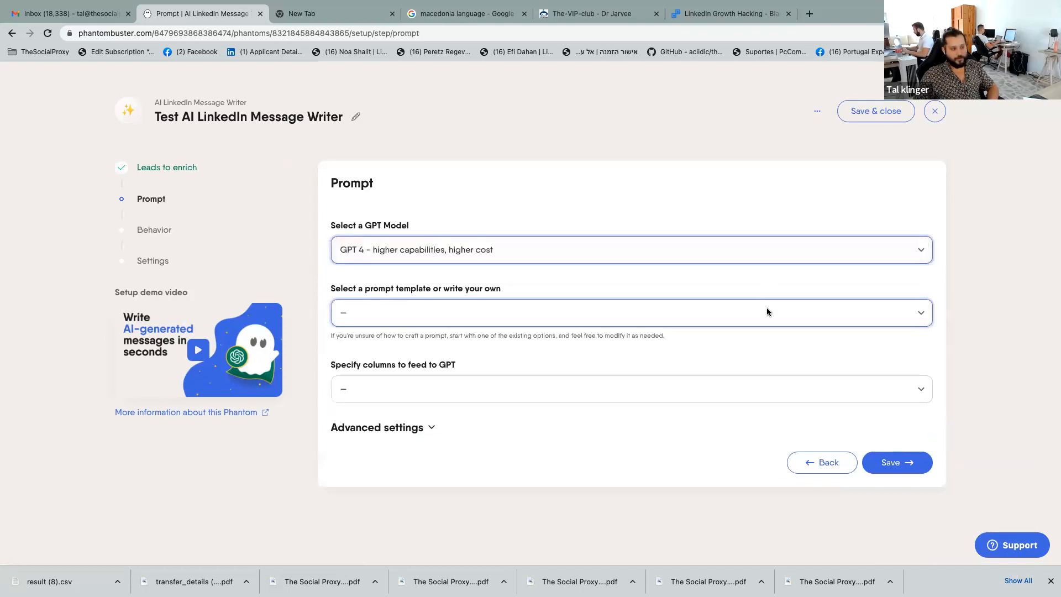
click(767, 307)
click(765, 313)
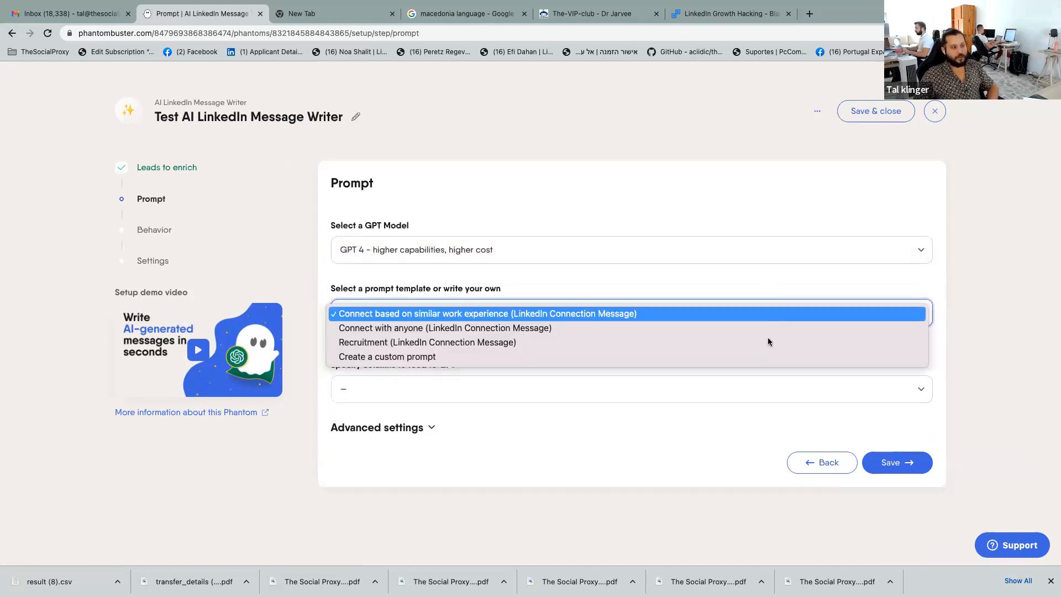
- Review the prompt text, specify the columns to feed to GPT, and save the prompt settings
scroll(769, 390, down, 5)
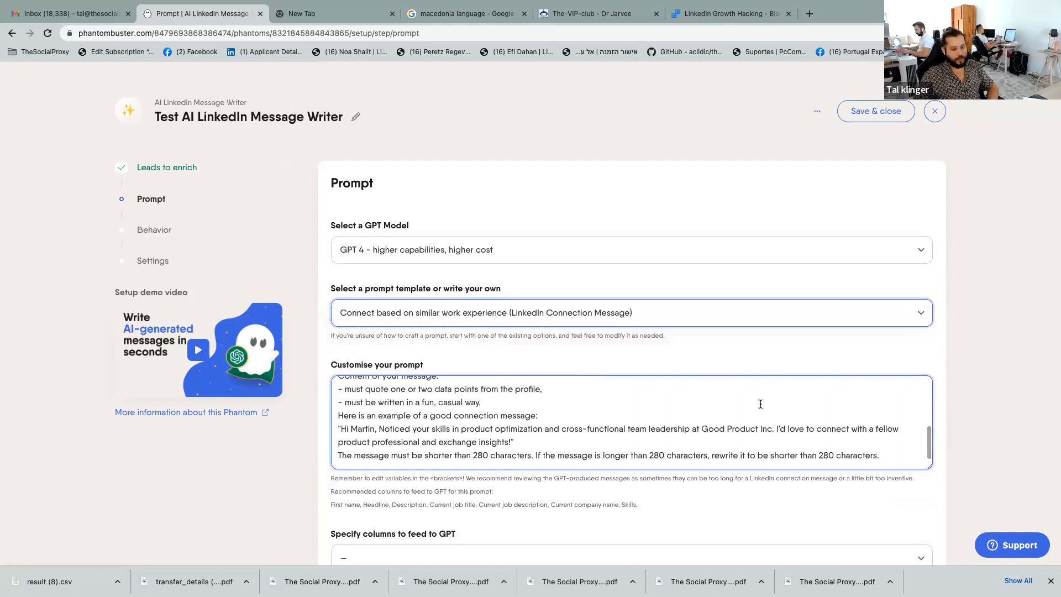
scroll(762, 405, down, 3)
scroll(702, 393, up, 5)
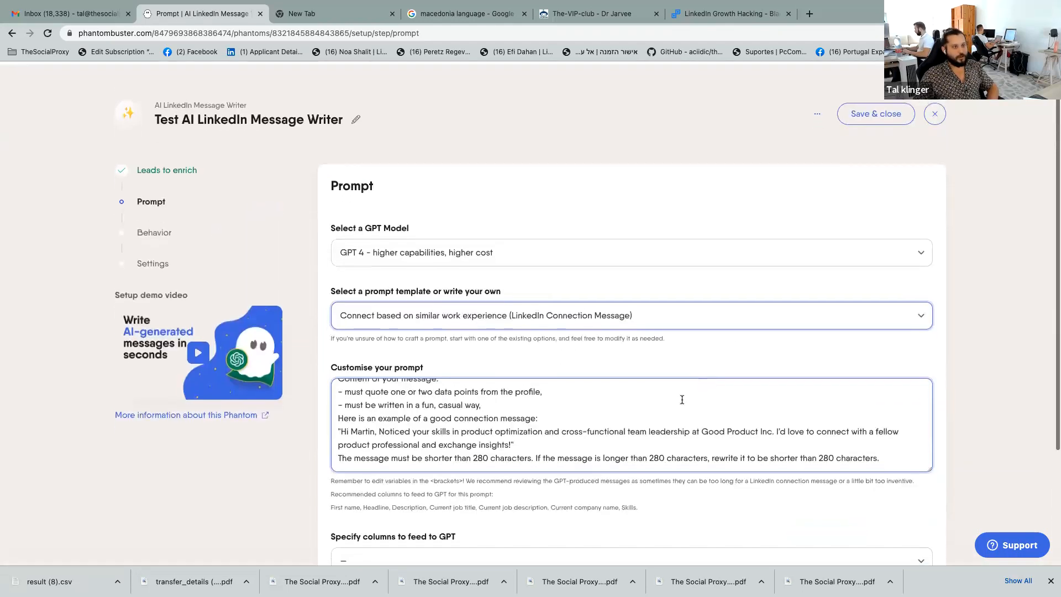
scroll(551, 455, down, 5)
scroll(551, 455, up, 1)
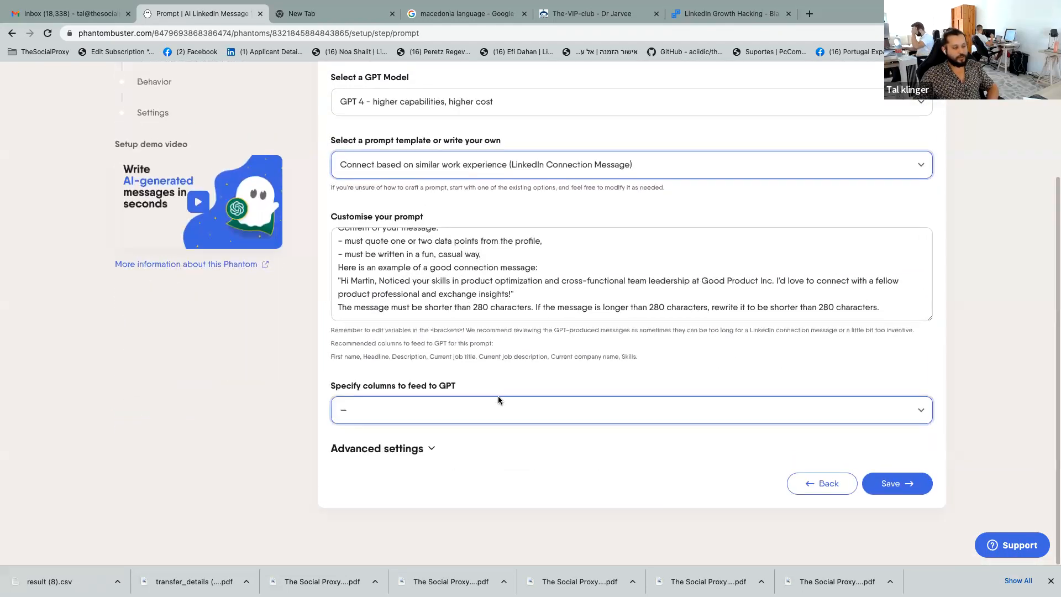
click(499, 410)
click(501, 410)
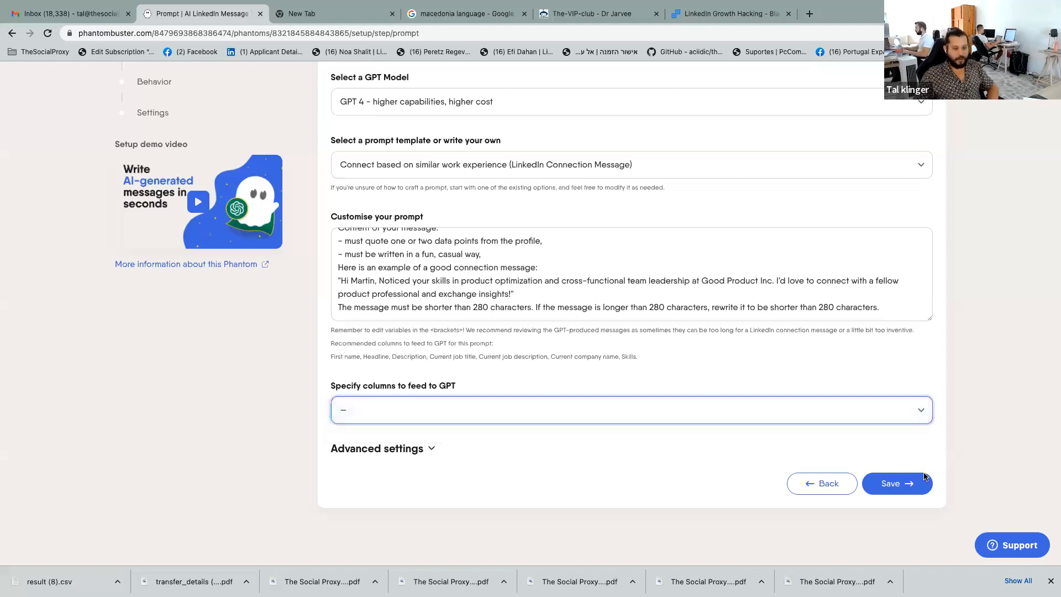
click(905, 483)
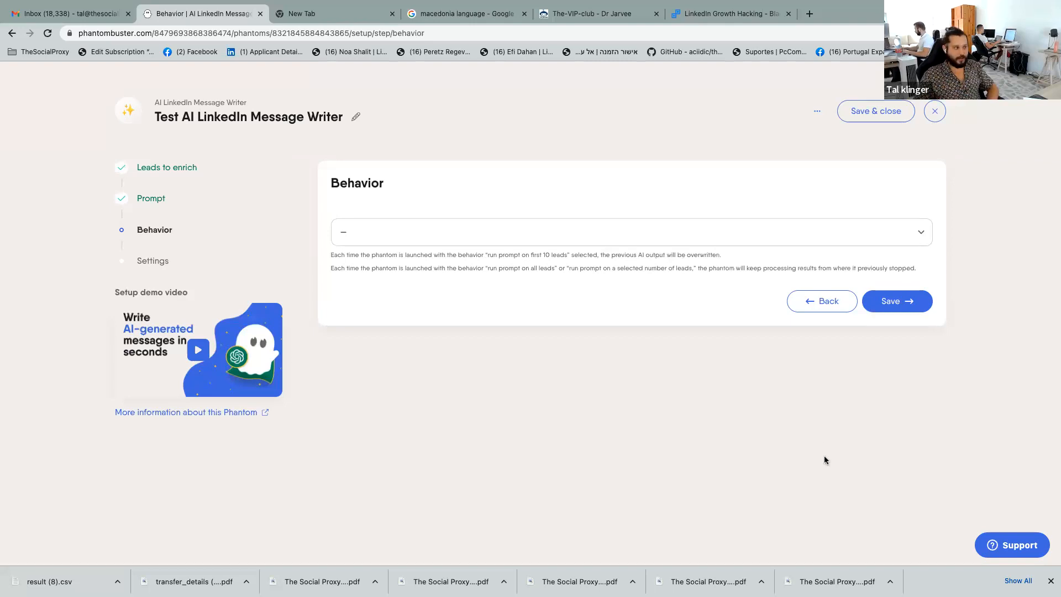
- Set the behavior to run the prompt on the first 10 leads, save the manual launch settings, and launch the message writer phantom
click(602, 228)
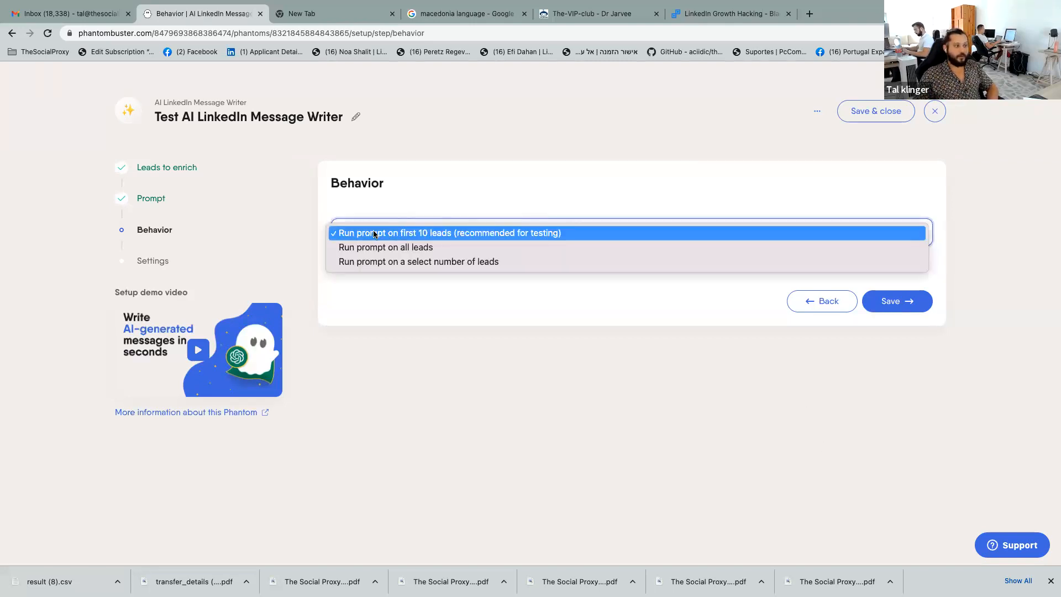
click(450, 236)
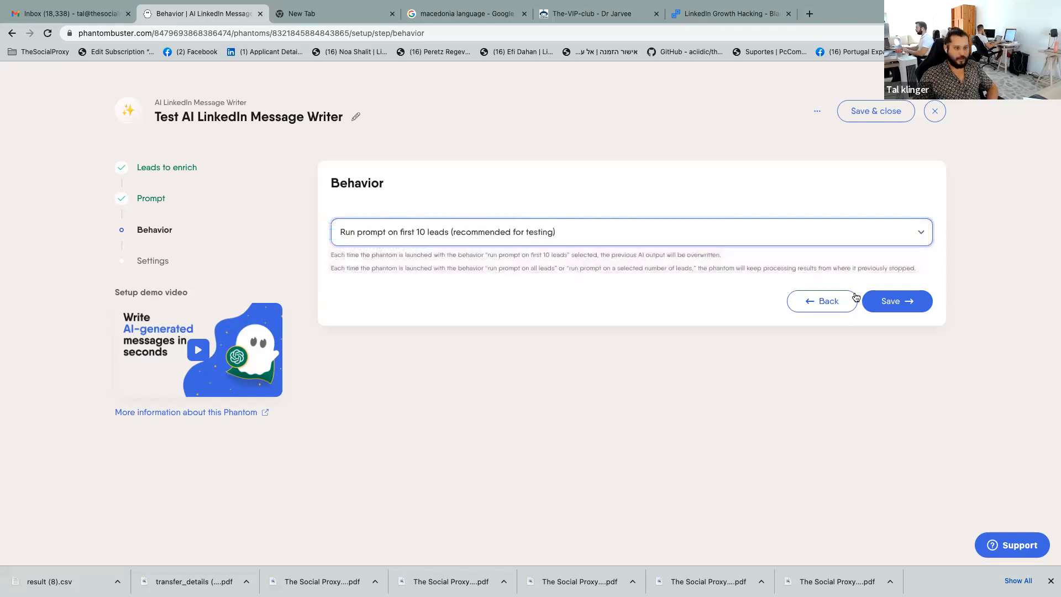
click(890, 303)
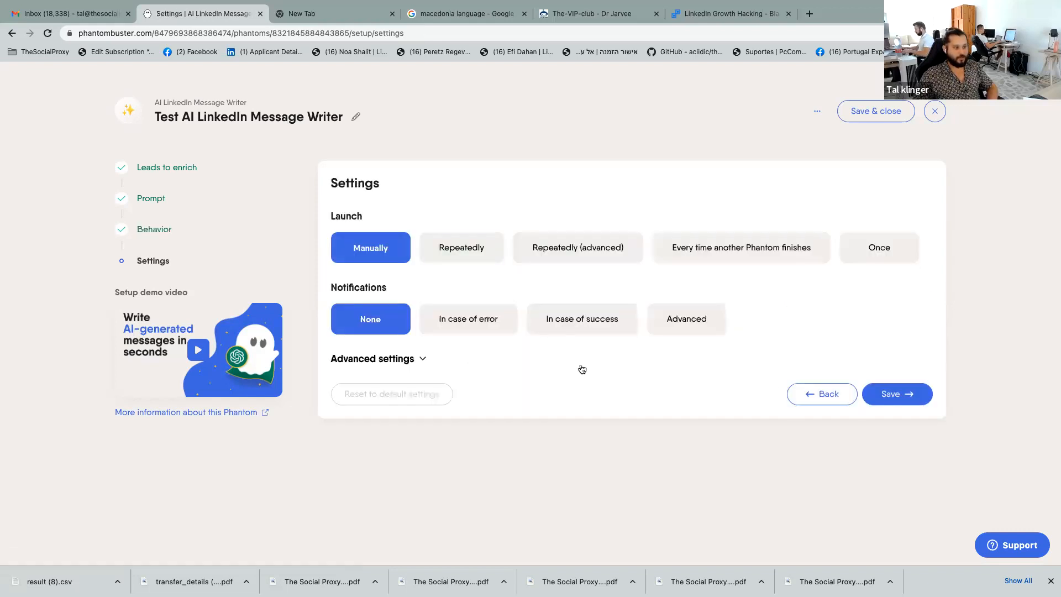
click(871, 401)
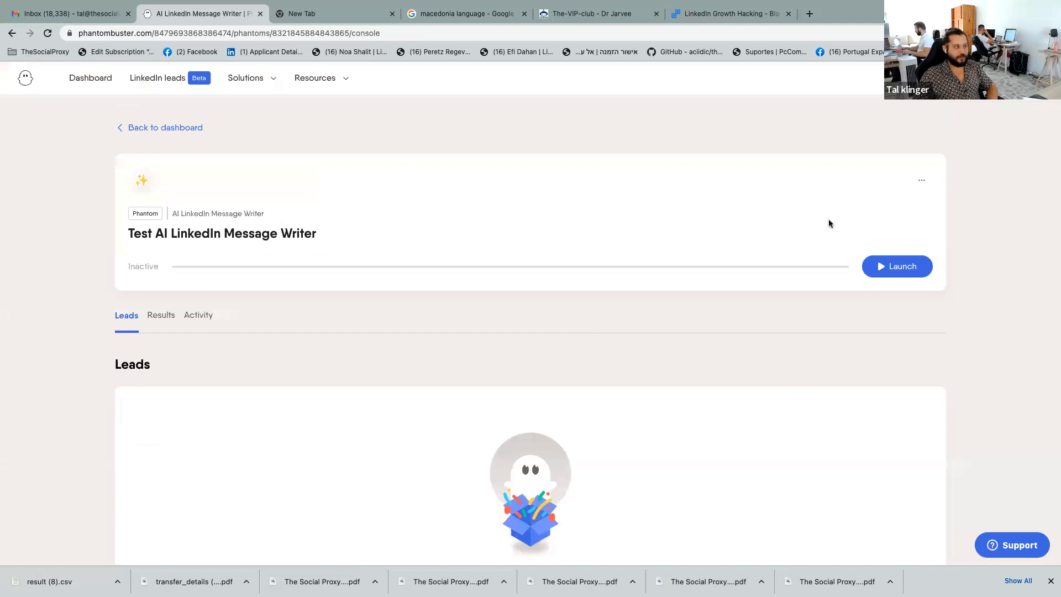
click(910, 268)
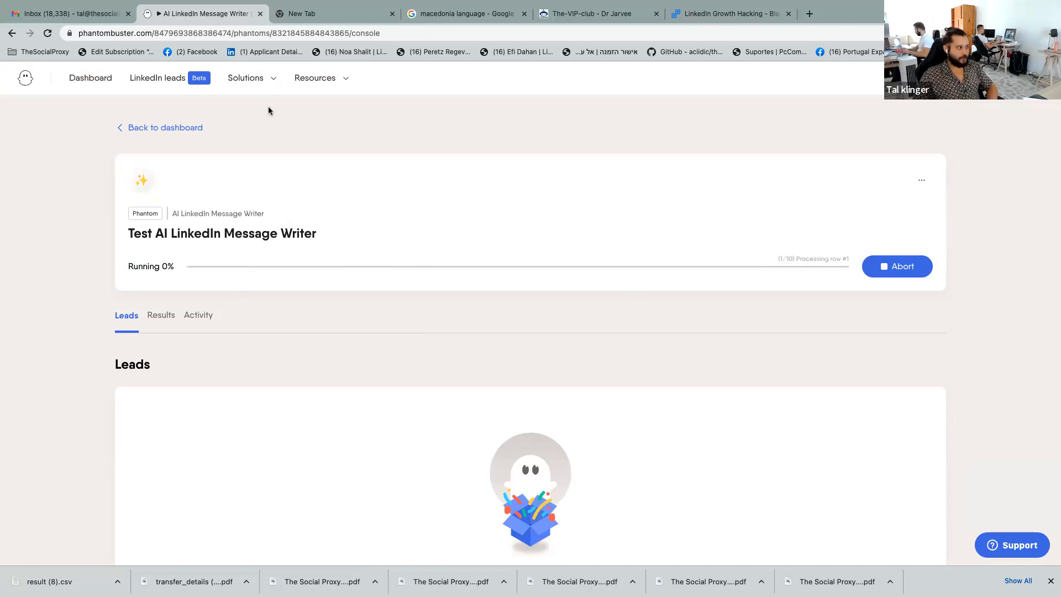
- Find LinkedIn Auto Connect among the LinkedIn solutions and start setting up this phantom
click(92, 80)
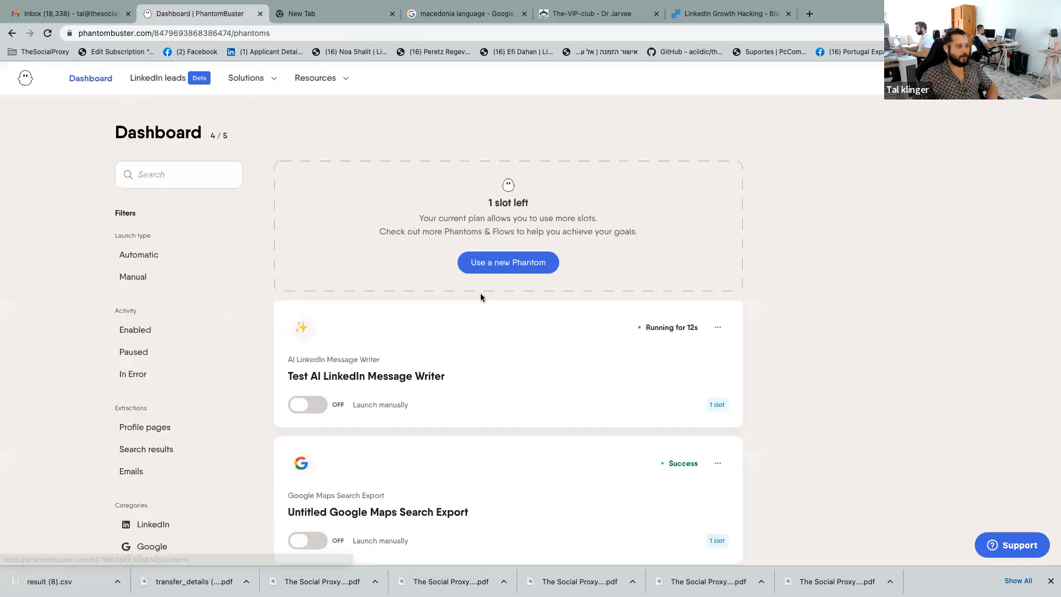
mouse_move(259, 87)
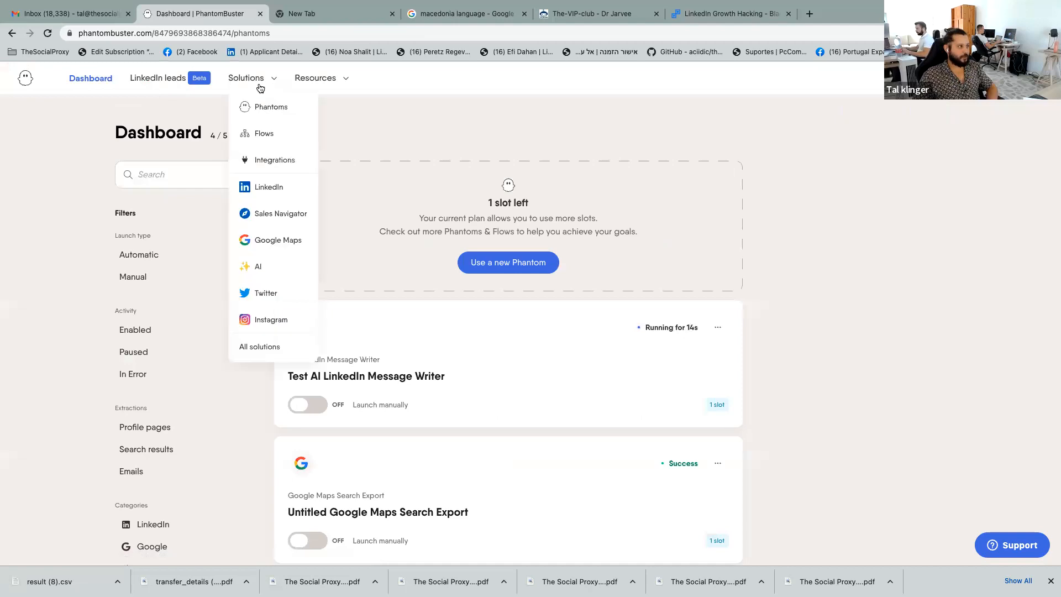
click(267, 188)
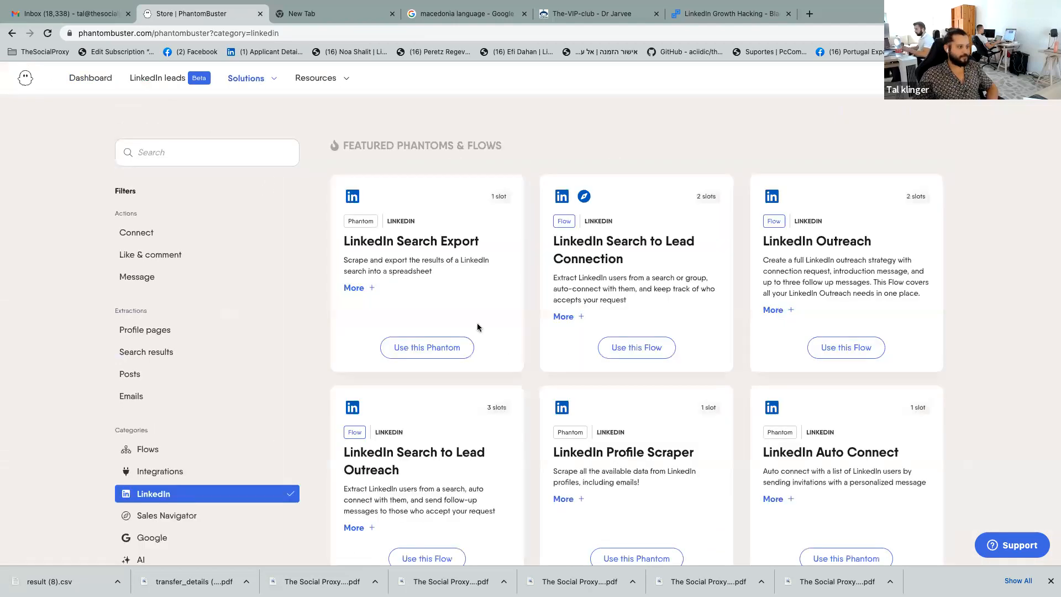
scroll(514, 362, down, 1)
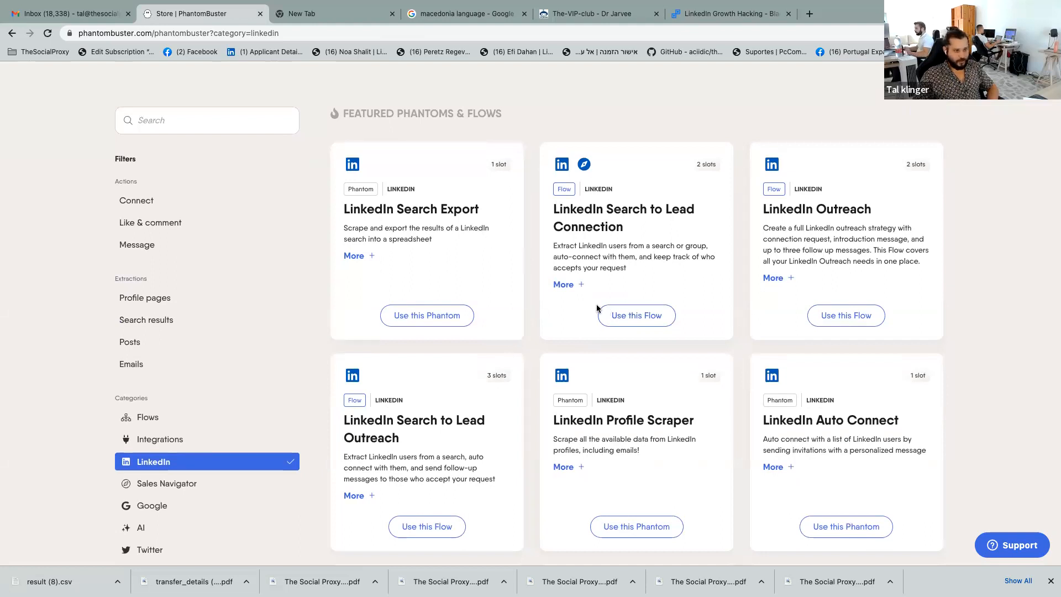
scroll(596, 304, down, 1)
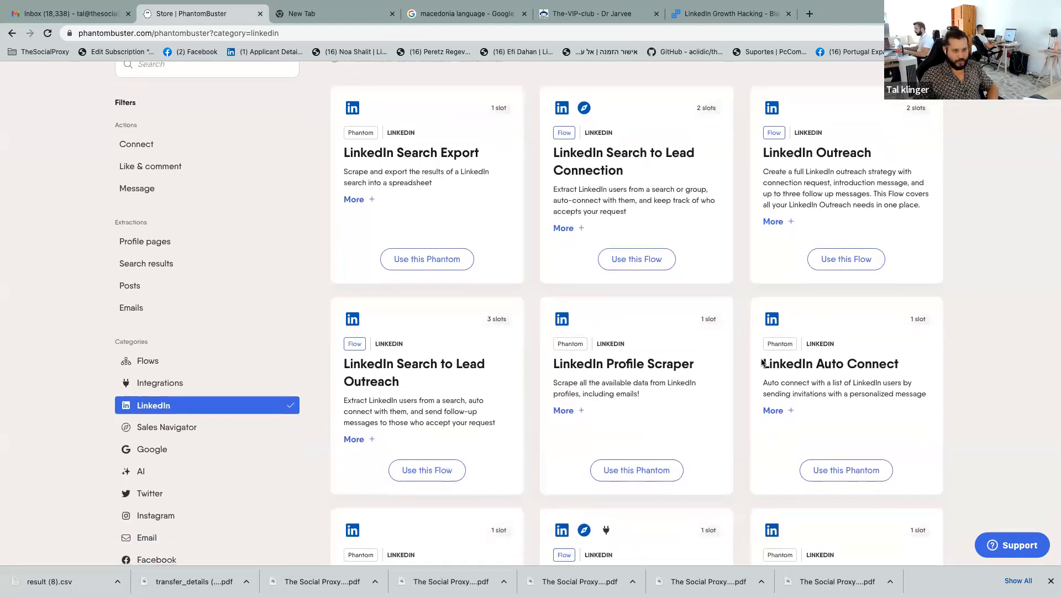
click(840, 470)
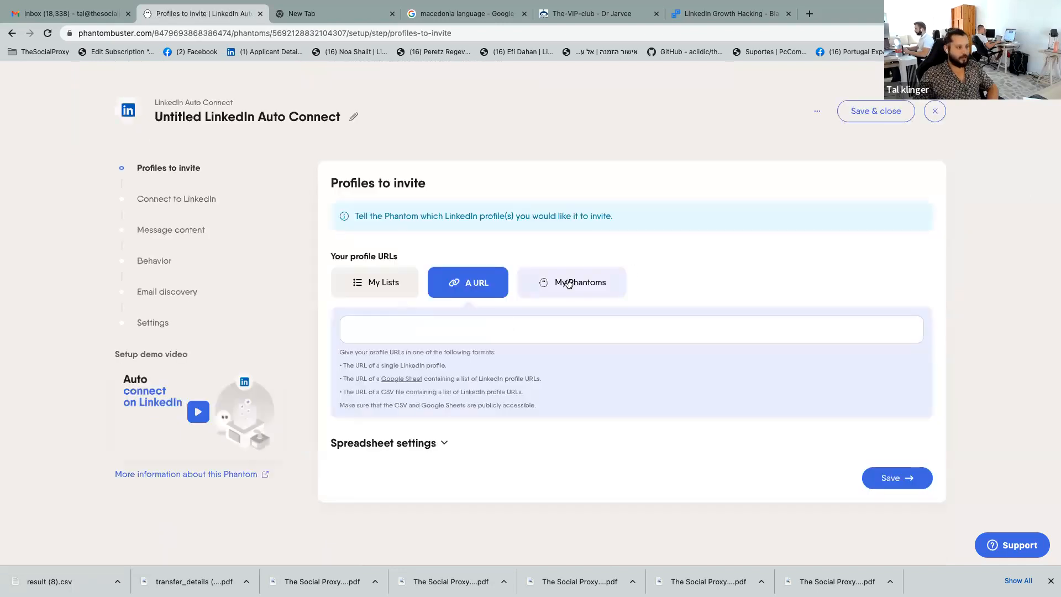
- Use the My Phantoms result.csv of Test AI LinkedIn Message Writer as the source of profiles to invite
click(568, 283)
click(525, 331)
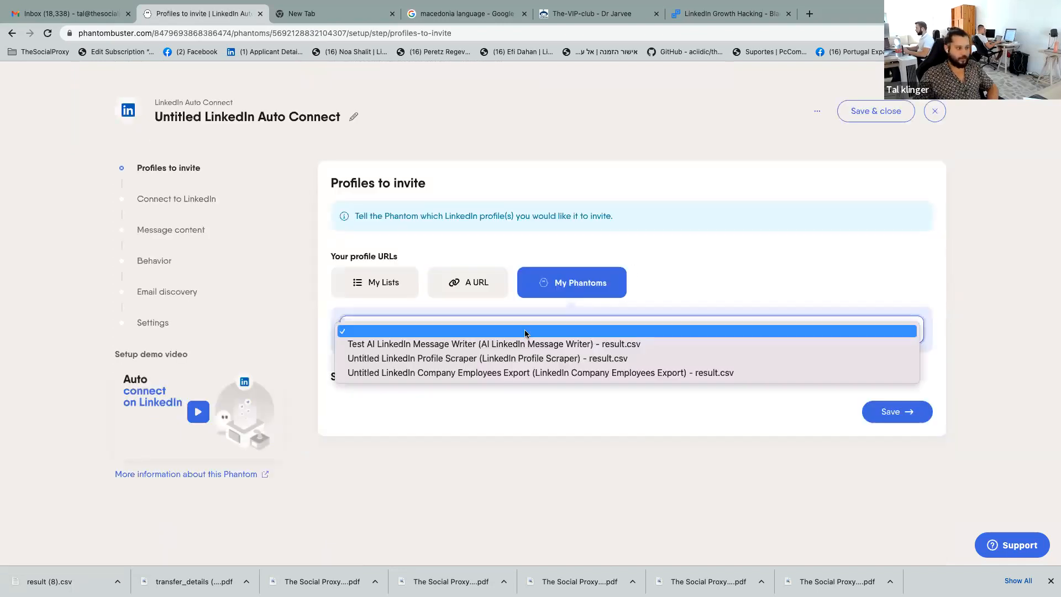
click(385, 346)
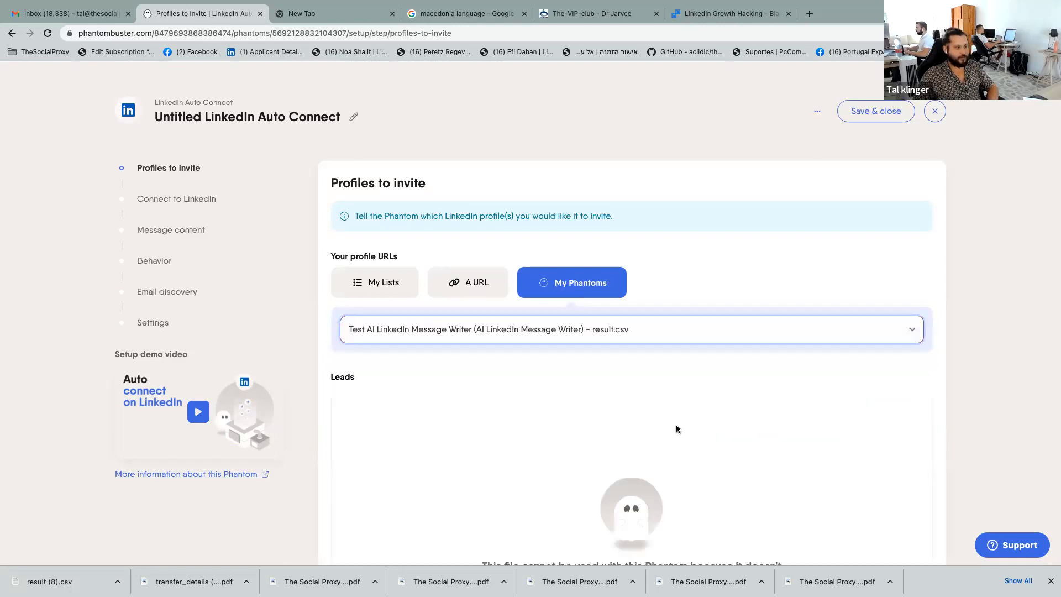
- Set the spreadsheet column containing profile URLs to profileUrl and save the profiles to invite
scroll(675, 425, down, 4)
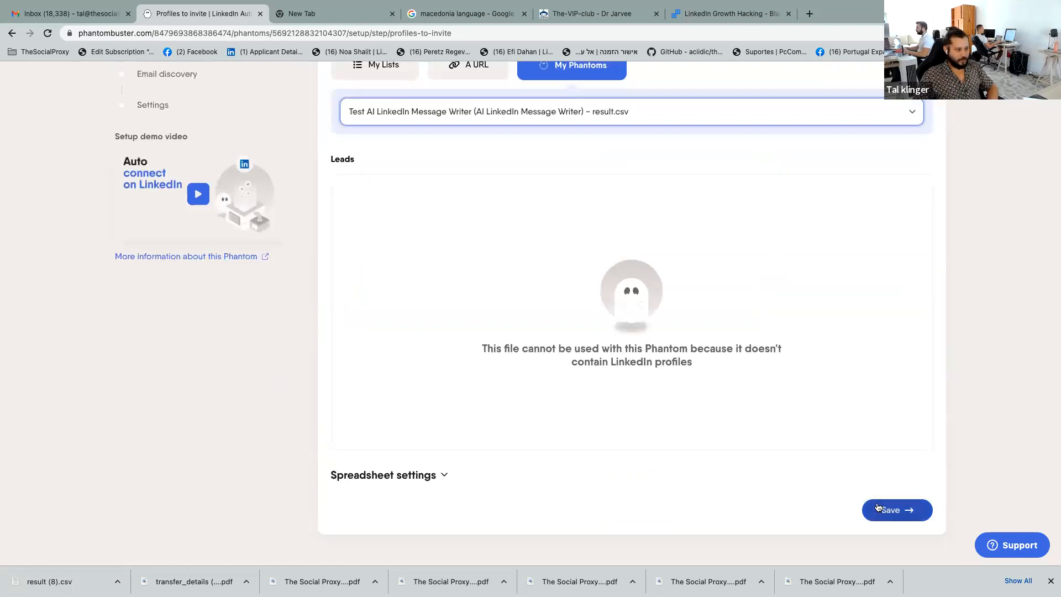
click(437, 475)
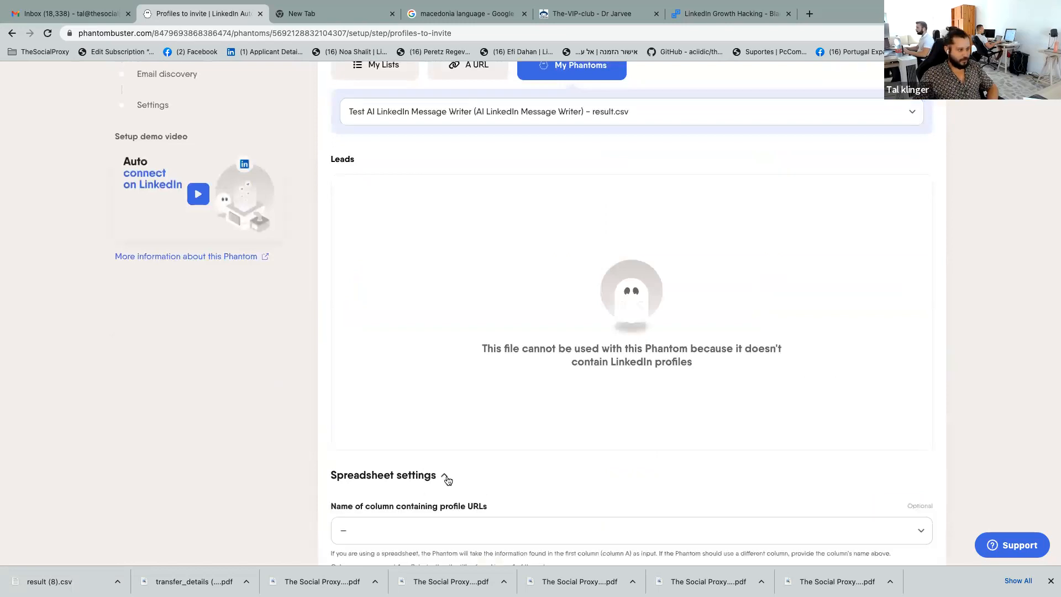
scroll(442, 475, down, 2)
scroll(415, 452, up, 4)
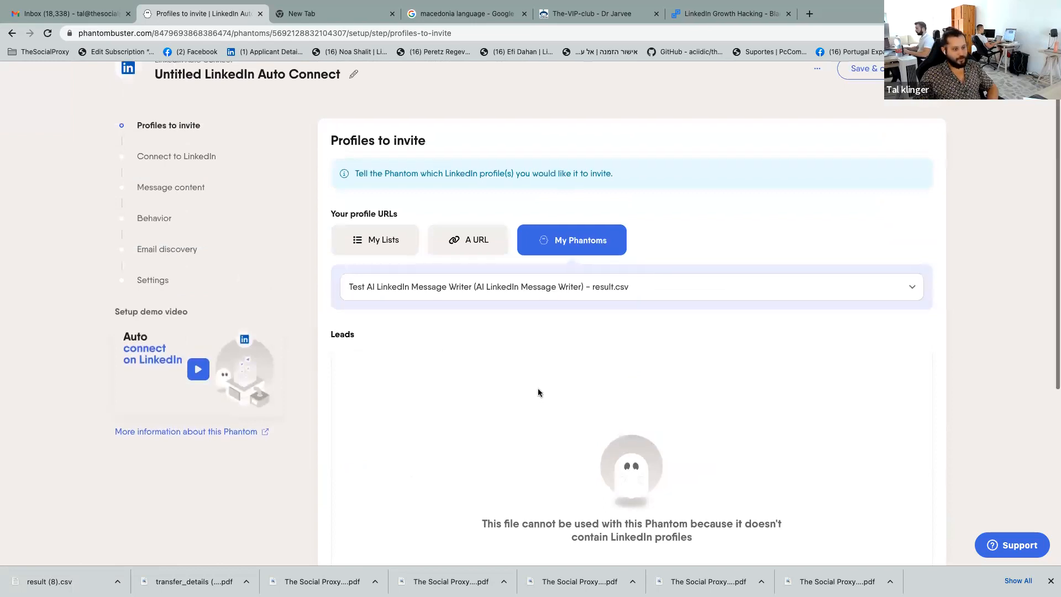
scroll(538, 387, down, 5)
click(433, 413)
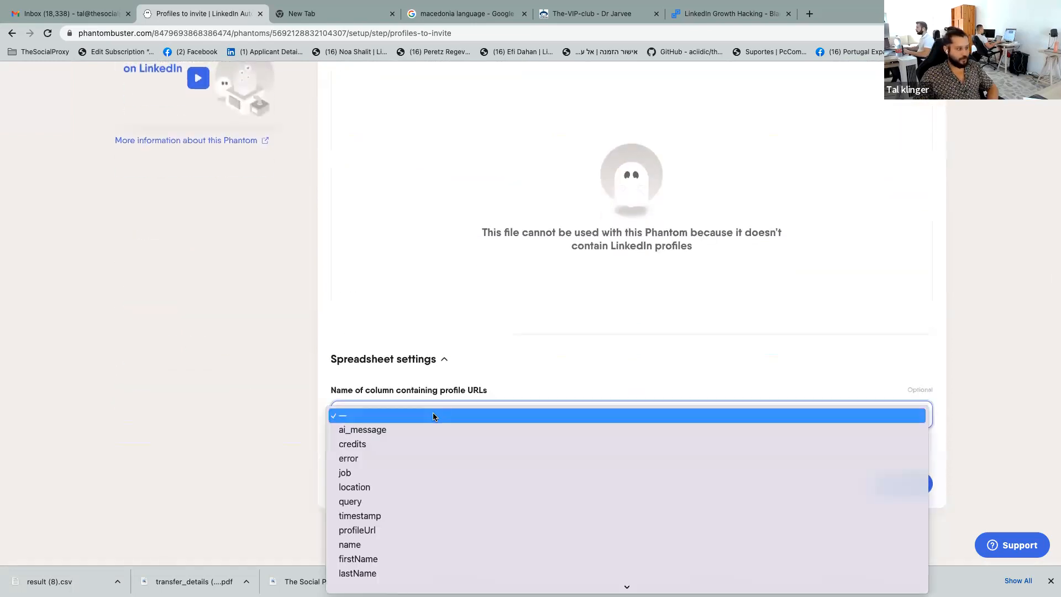
scroll(437, 495, down, 2)
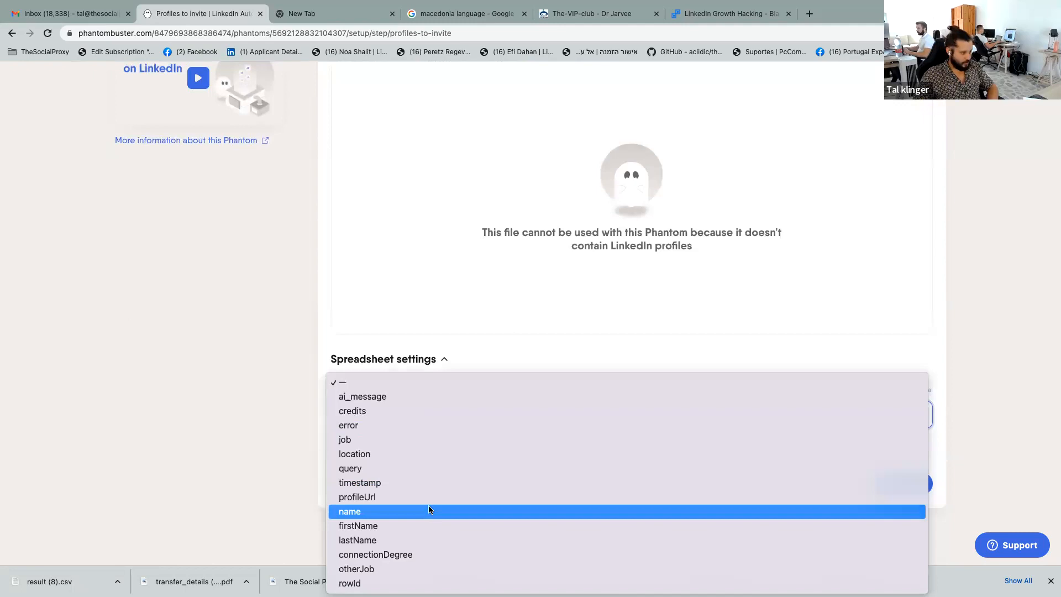
click(421, 497)
click(896, 485)
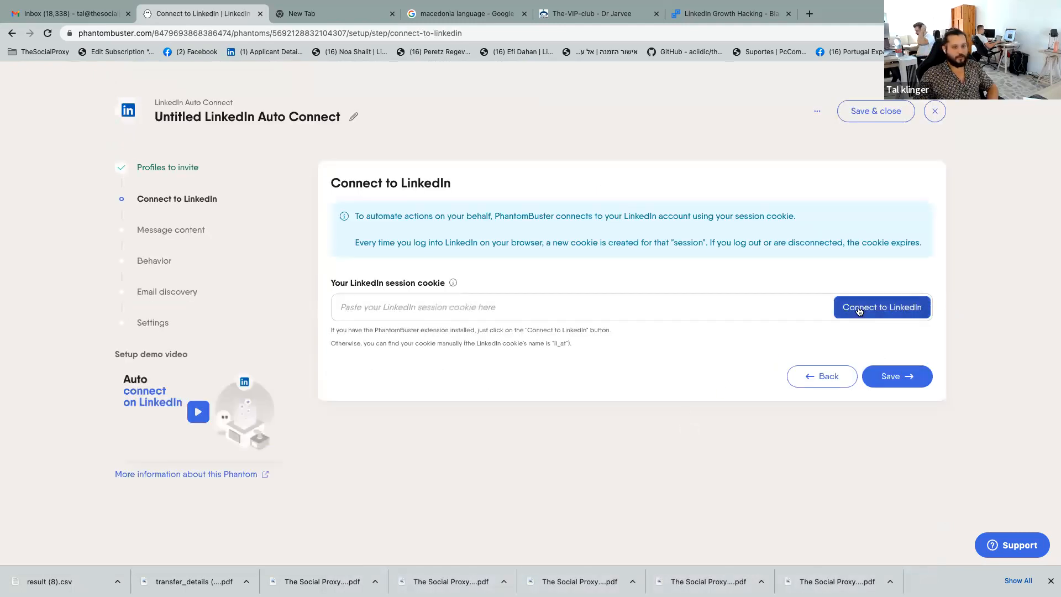
- Fill in the LinkedIn session cookie by connecting to LinkedIn, check the installed browser extensions, and save the connection
click(859, 311)
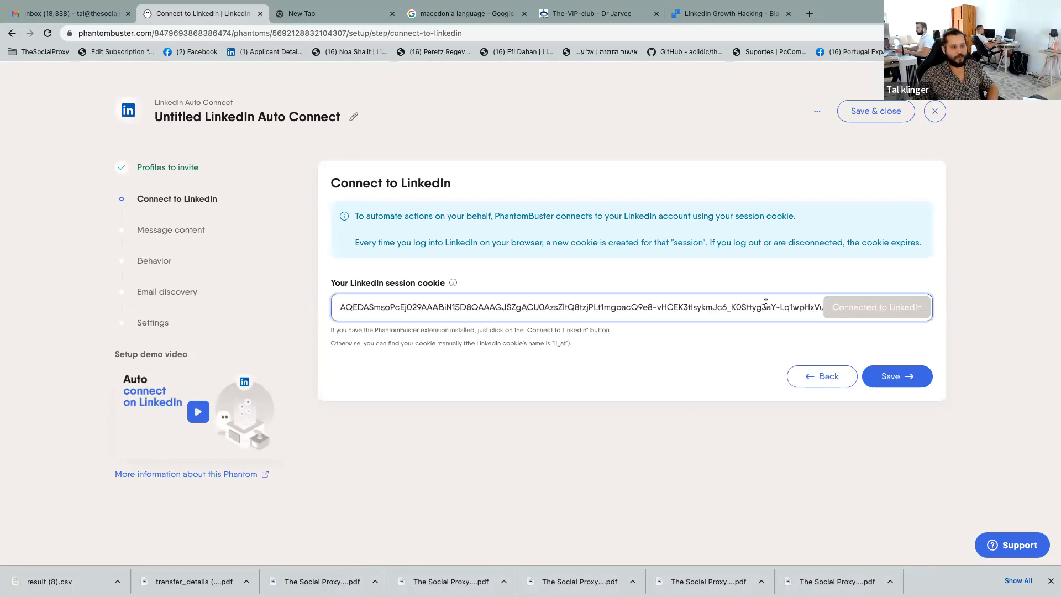
click(1010, 33)
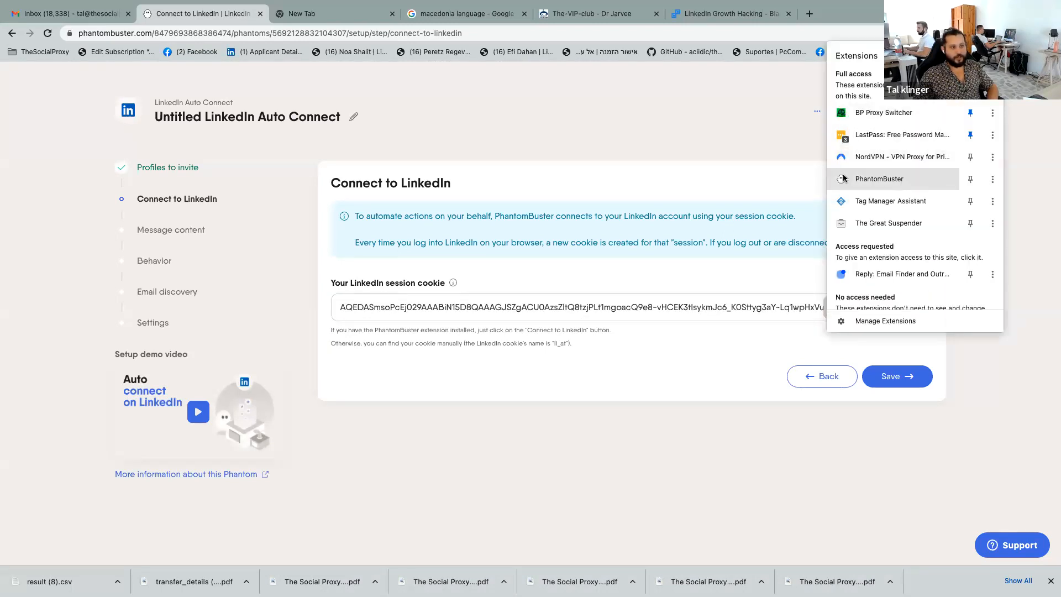
click(519, 280)
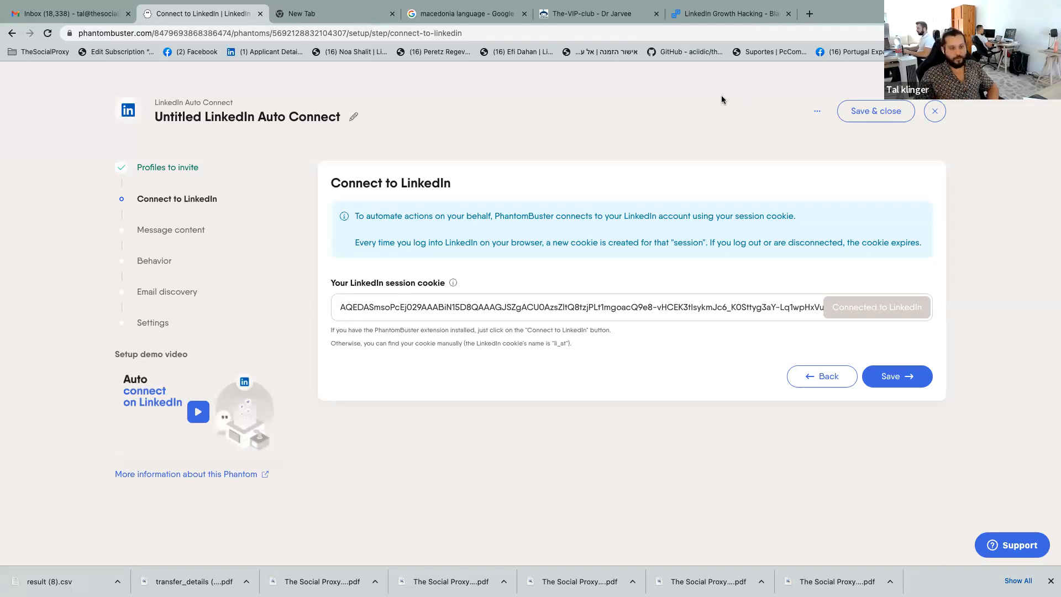
click(893, 379)
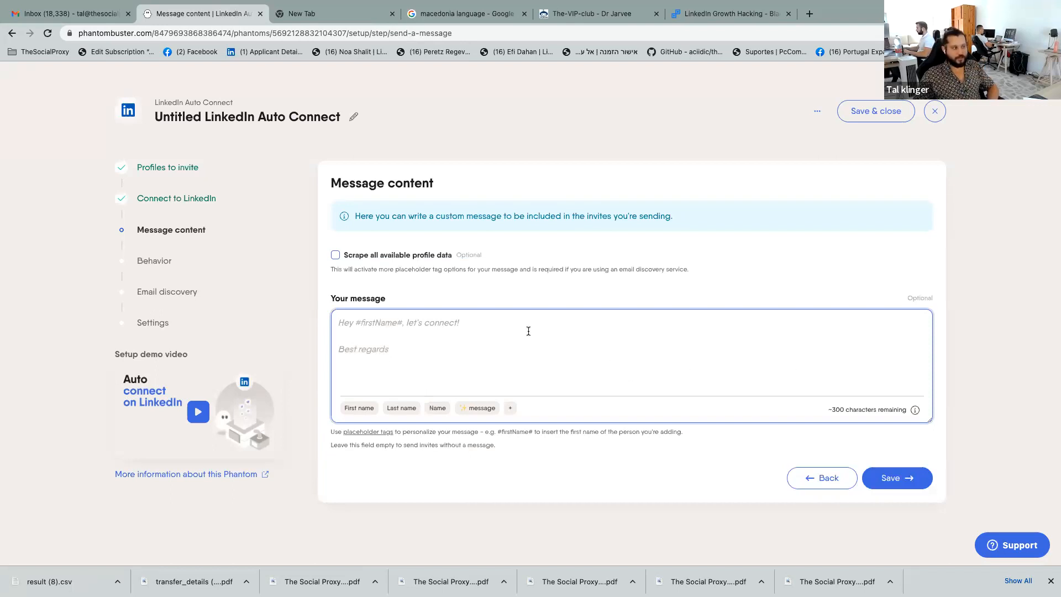
- Save #ai_message# as the invitation message, then check the advanced behavior settings and save with 10 invites per launch
click(482, 409)
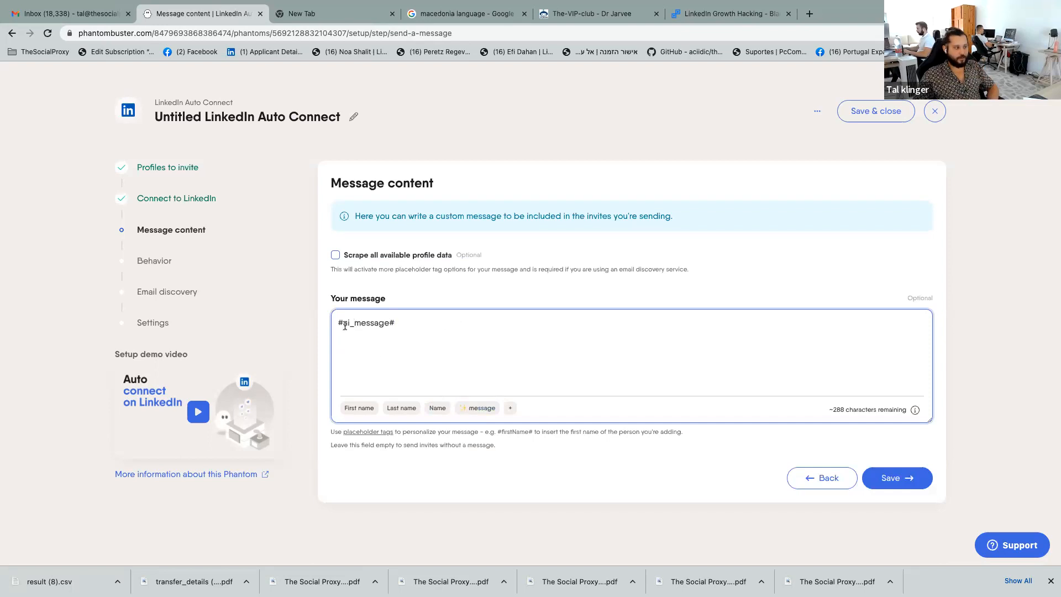
click(898, 488)
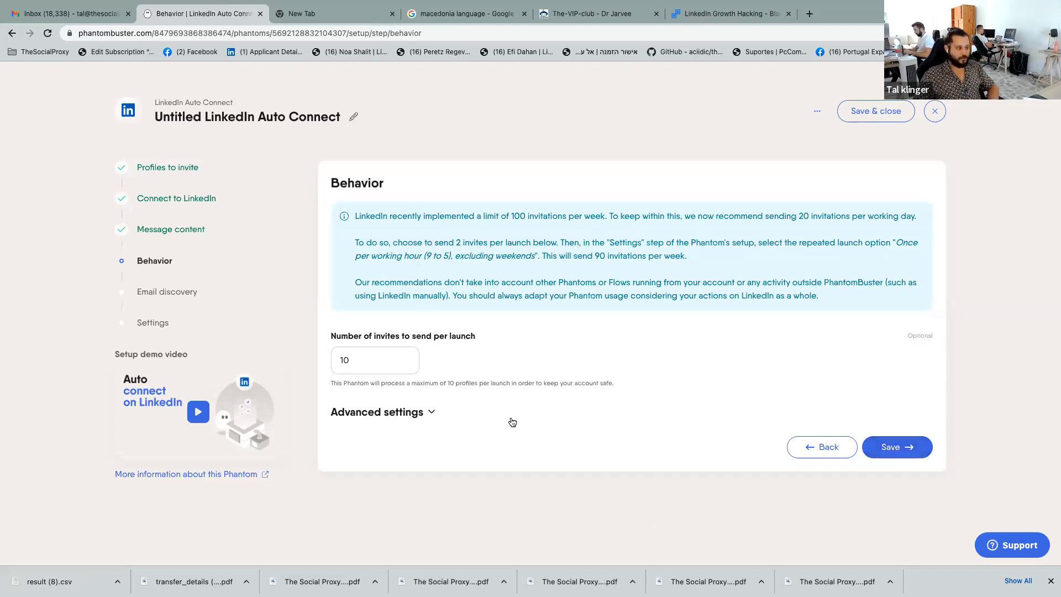
click(432, 412)
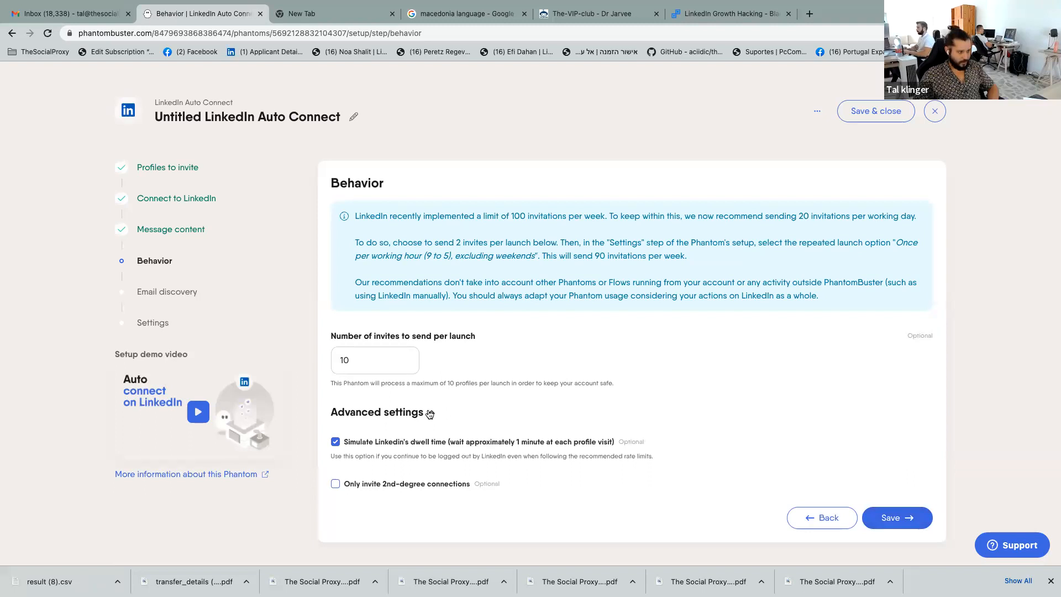
click(429, 413)
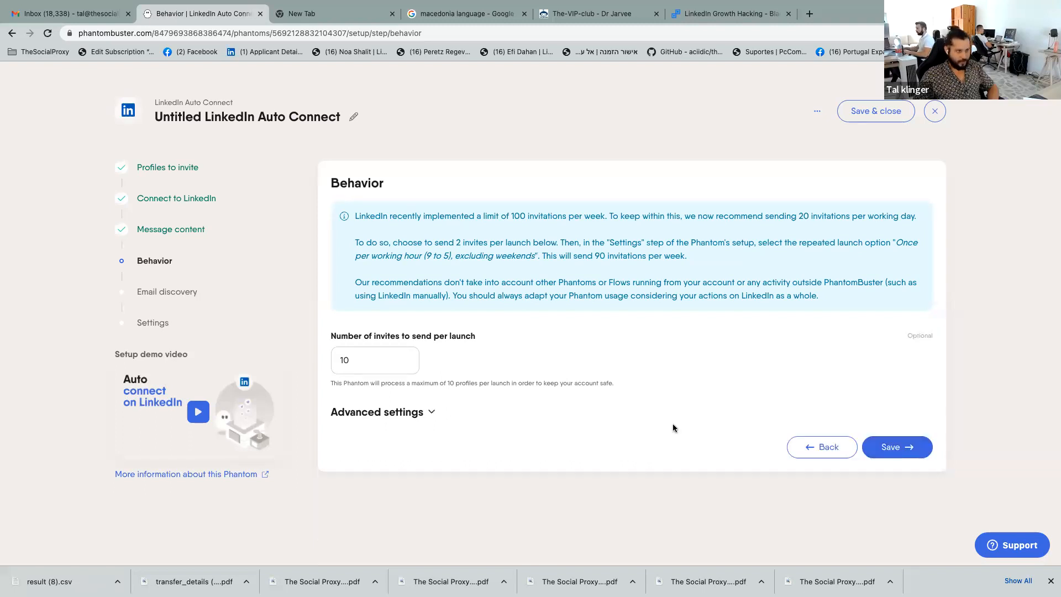
click(890, 447)
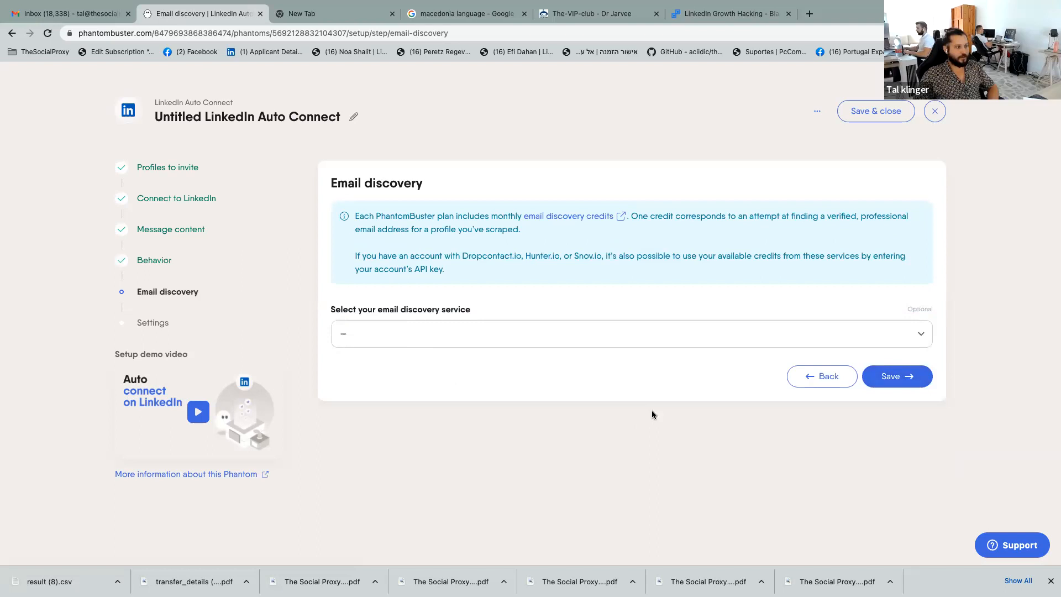
- Select PhantomBuster as the email discovery service and save it
click(435, 330)
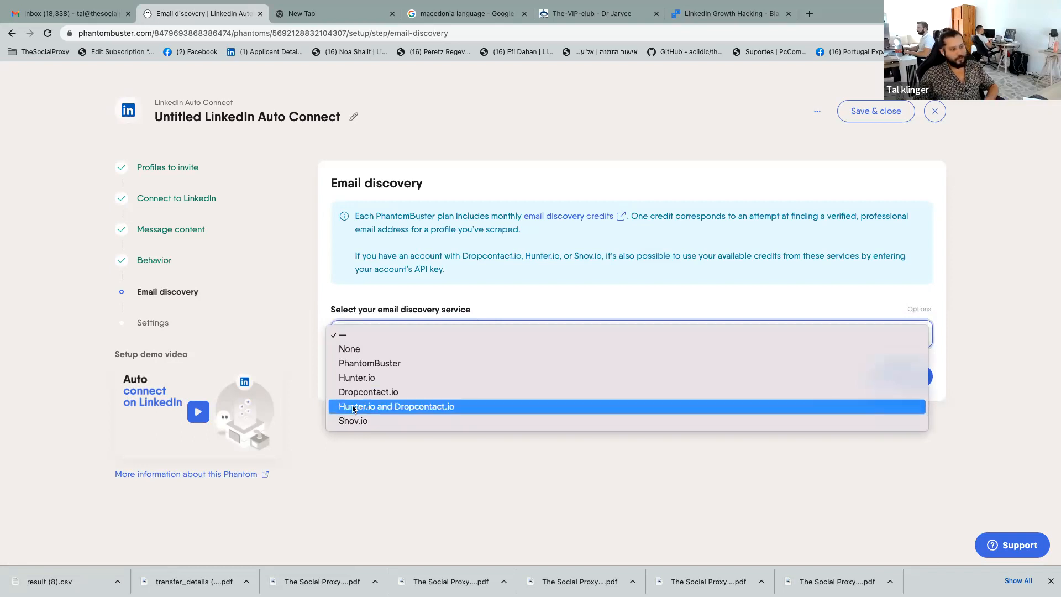
click(367, 363)
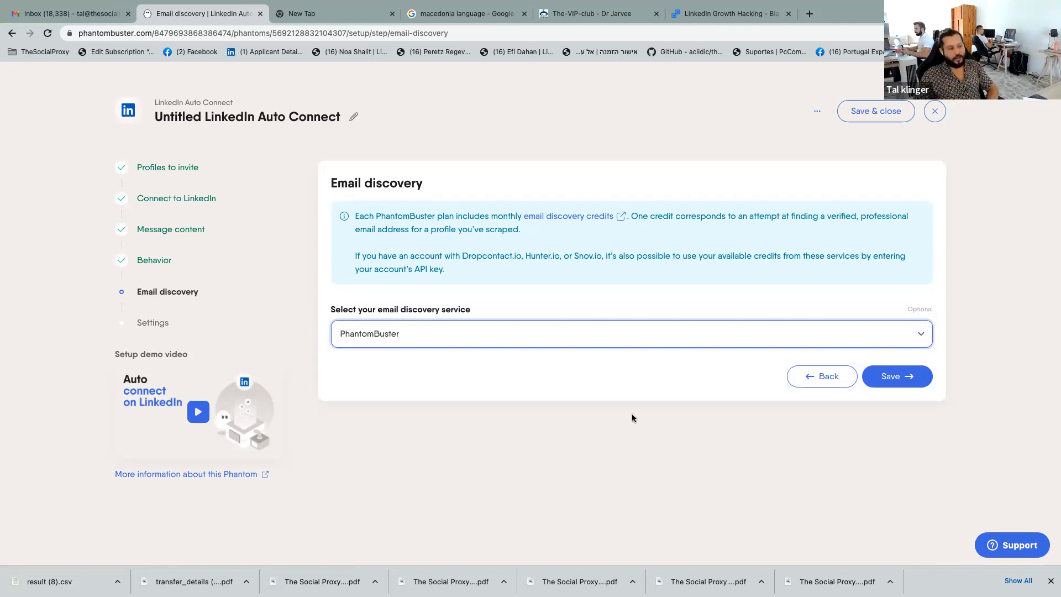
click(881, 377)
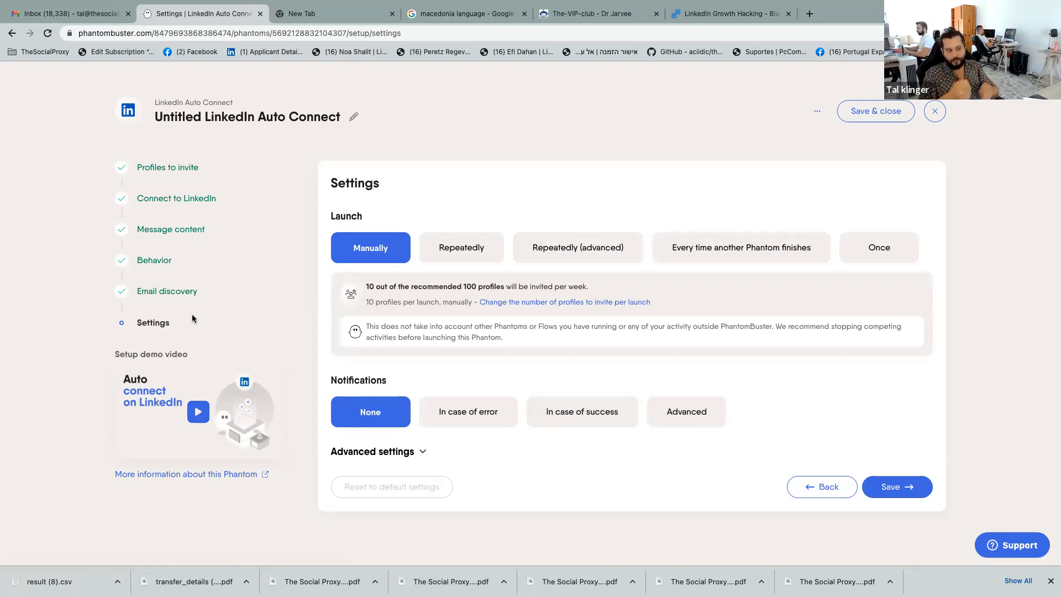
- Save the settings with manual launch and no notifications, launch the Auto Connect phantom, and examine its progress line
click(890, 487)
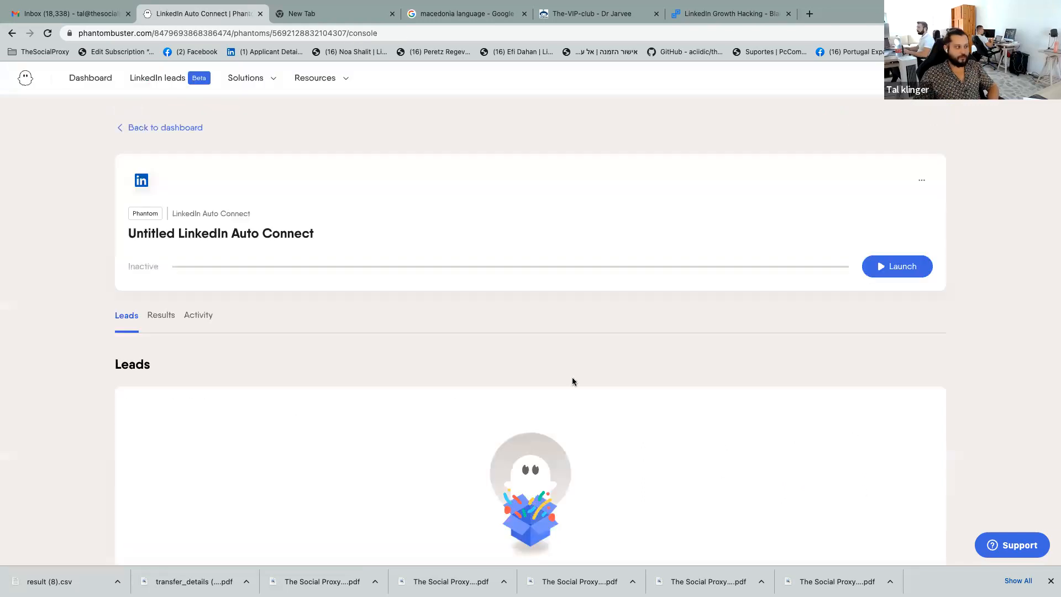
click(889, 276)
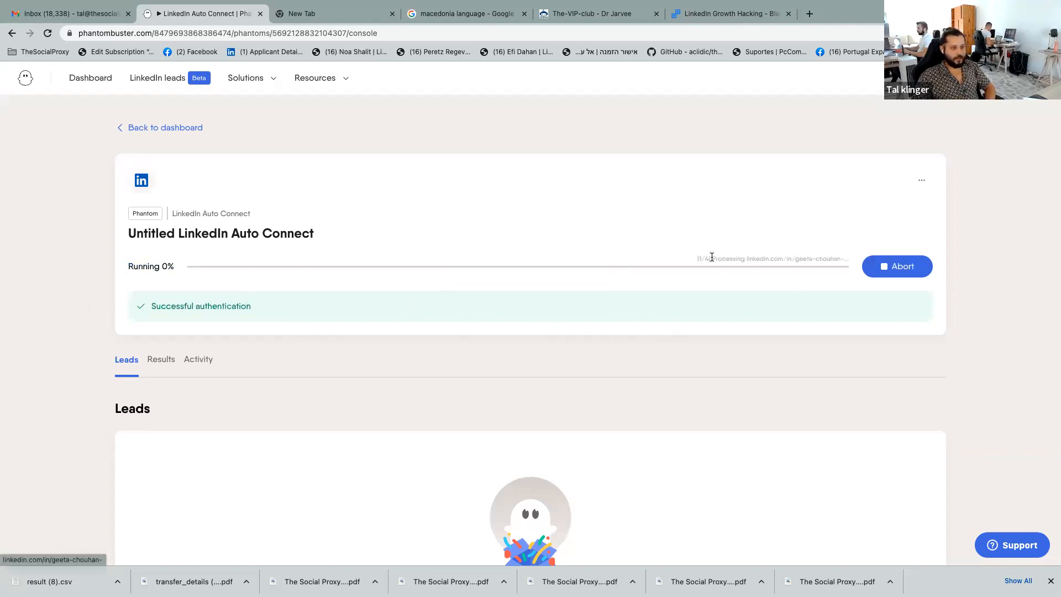
drag(700, 258, 833, 266)
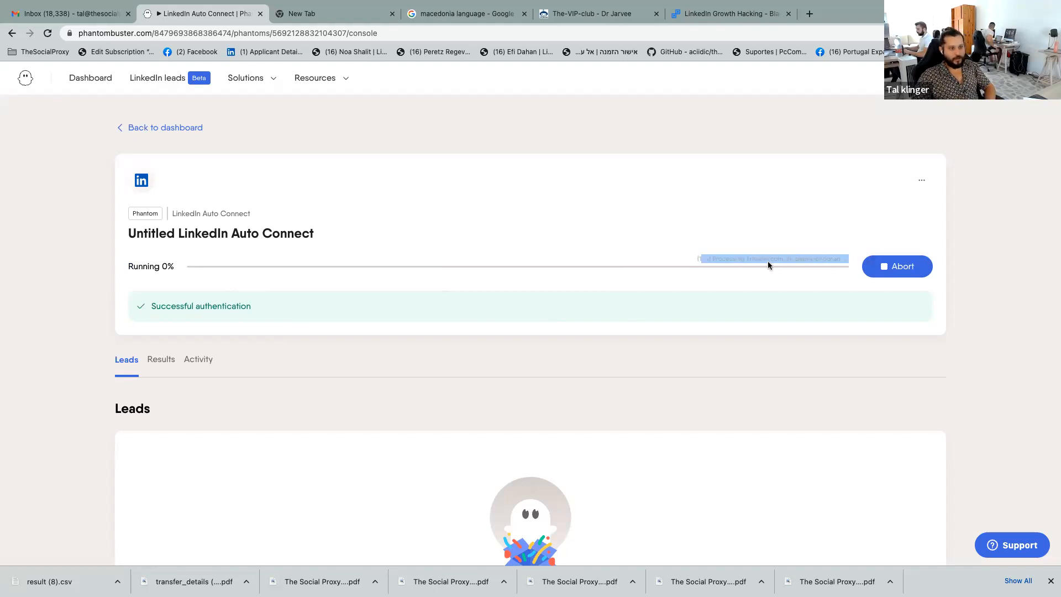
drag(695, 258, 831, 253)
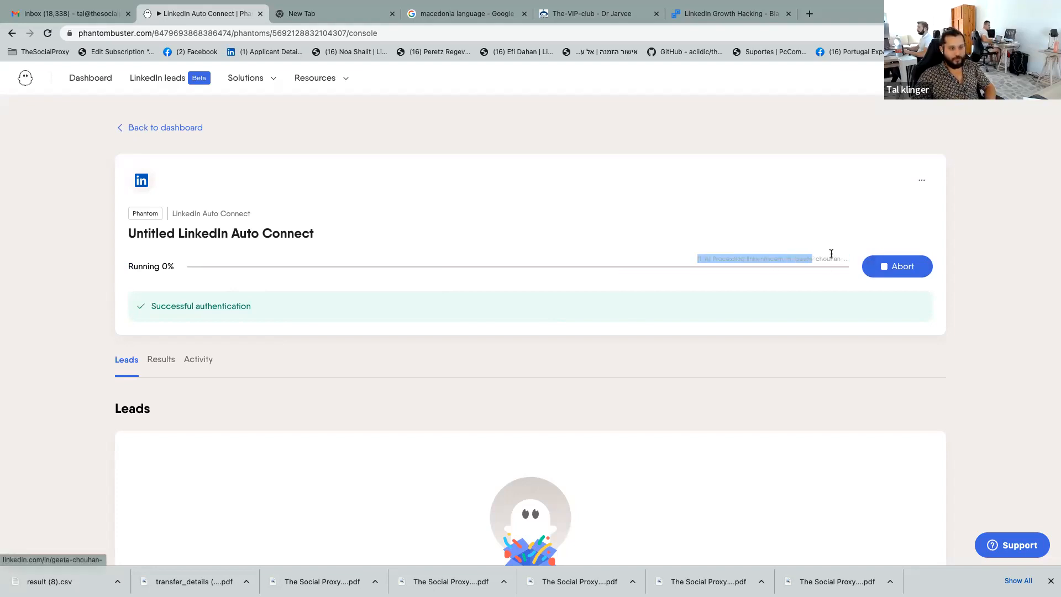
- Open the Test AI LinkedIn Message Writer phantom from the dashboard and look through the columns of its results table
click(831, 254)
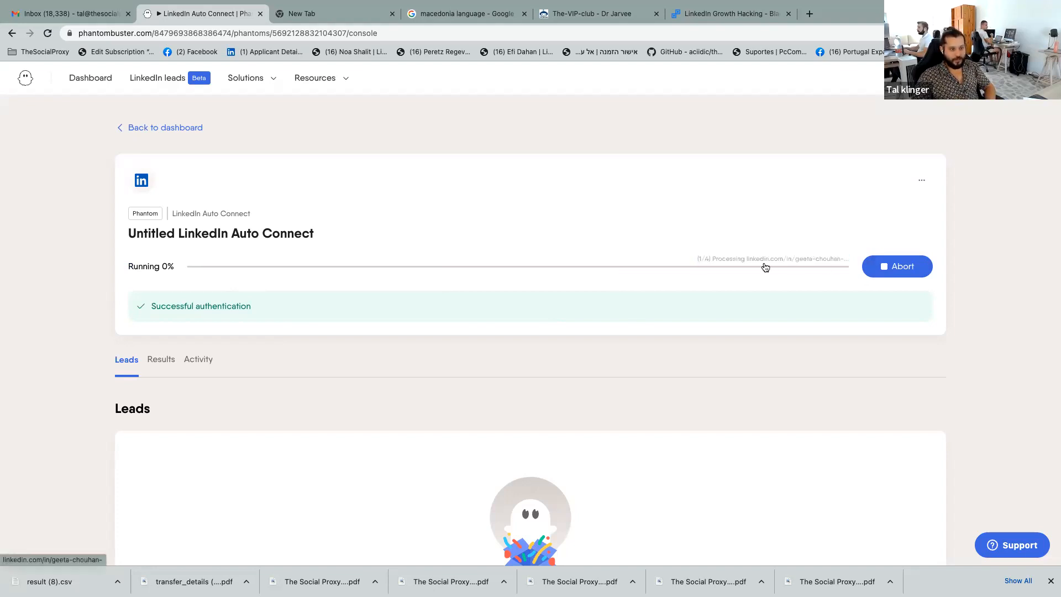
click(94, 82)
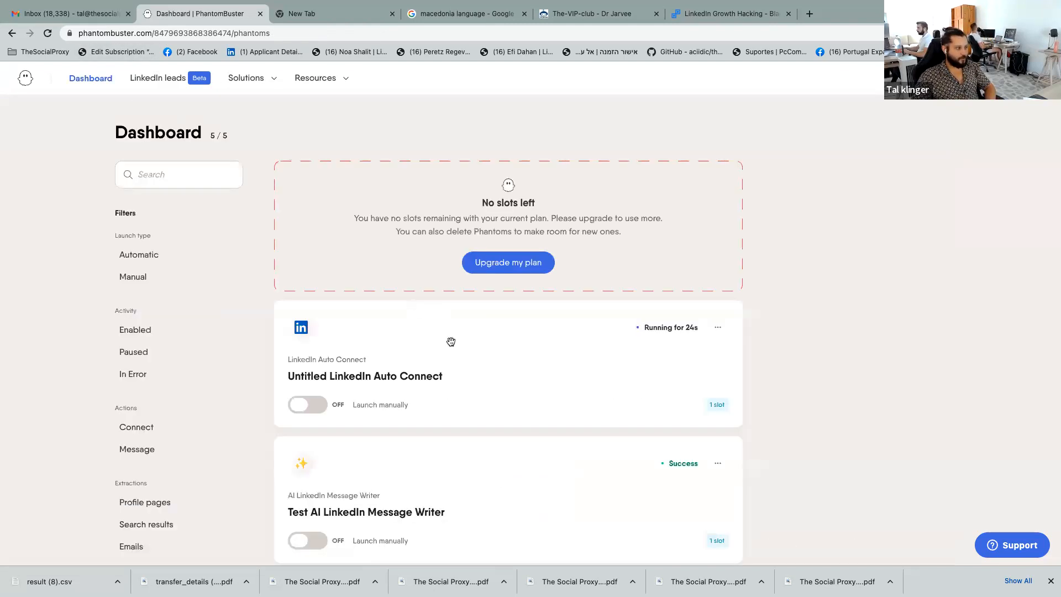
scroll(465, 357, down, 3)
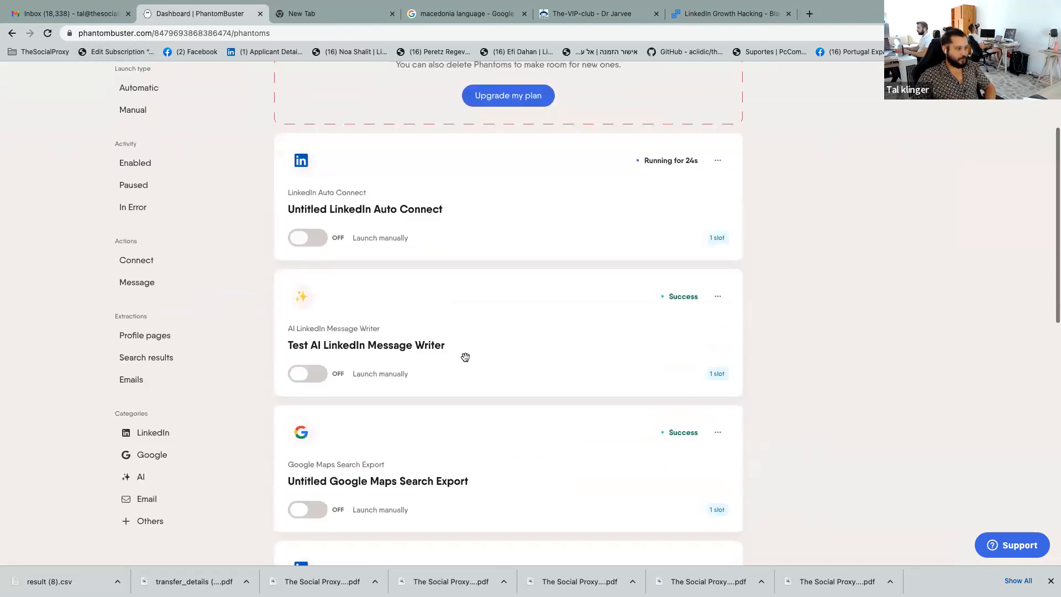
click(403, 346)
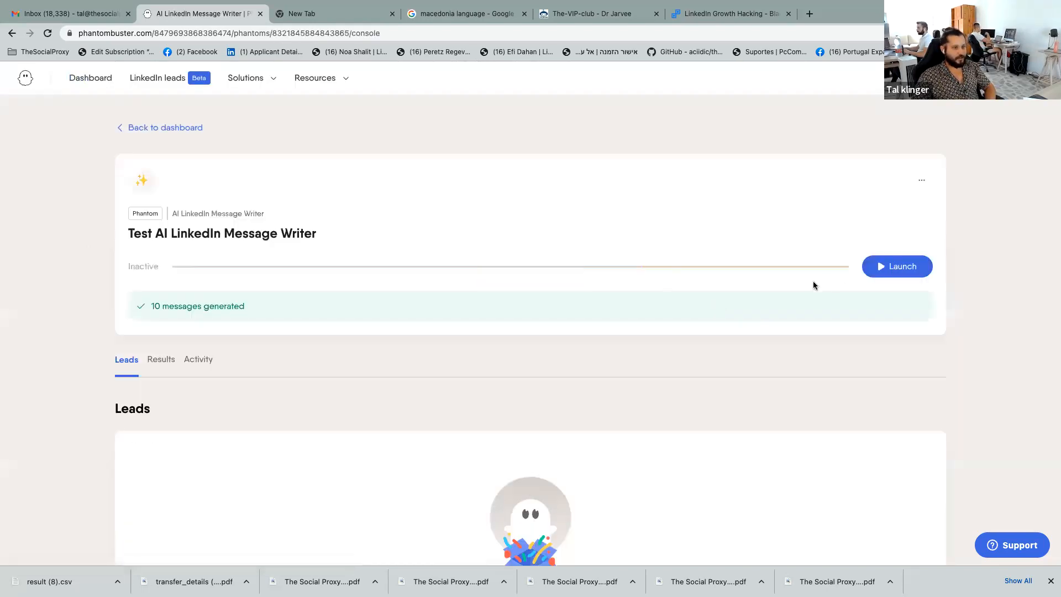
scroll(697, 318, down, 5)
scroll(691, 317, up, 5)
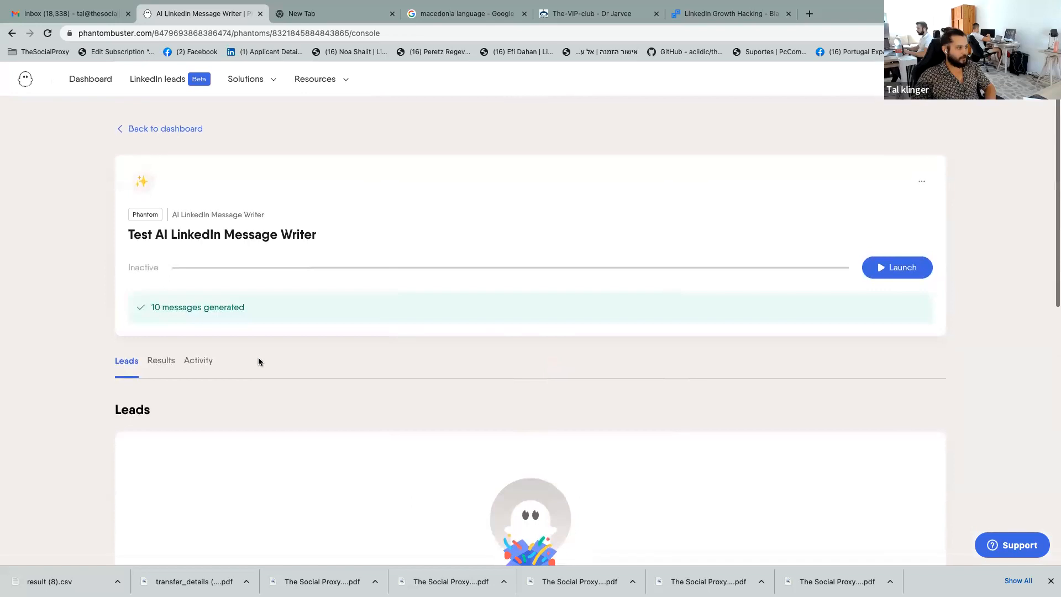
click(160, 360)
scroll(279, 436, down, 4)
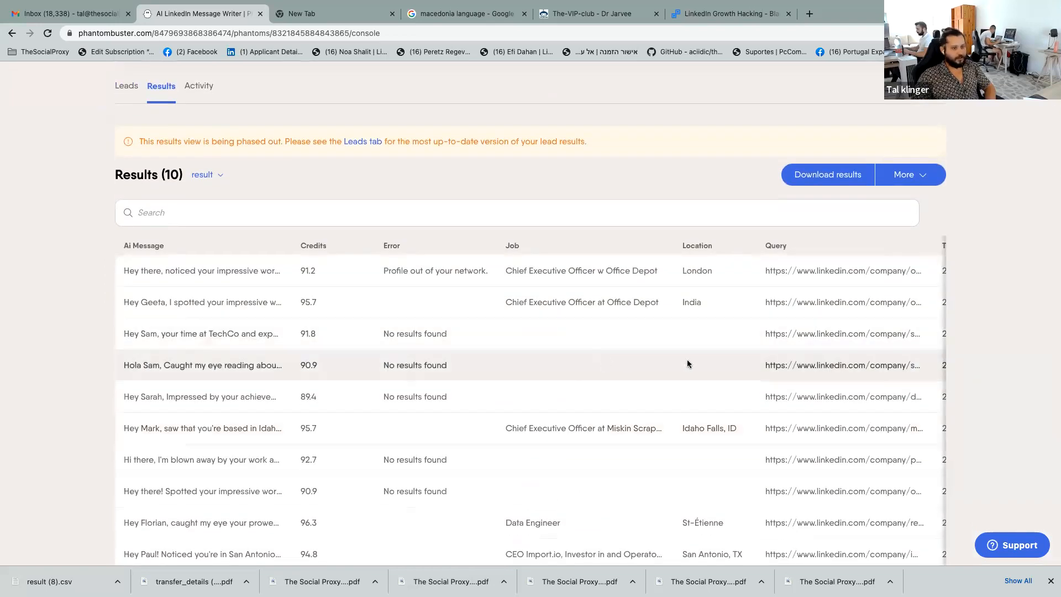
scroll(687, 362, right, 5)
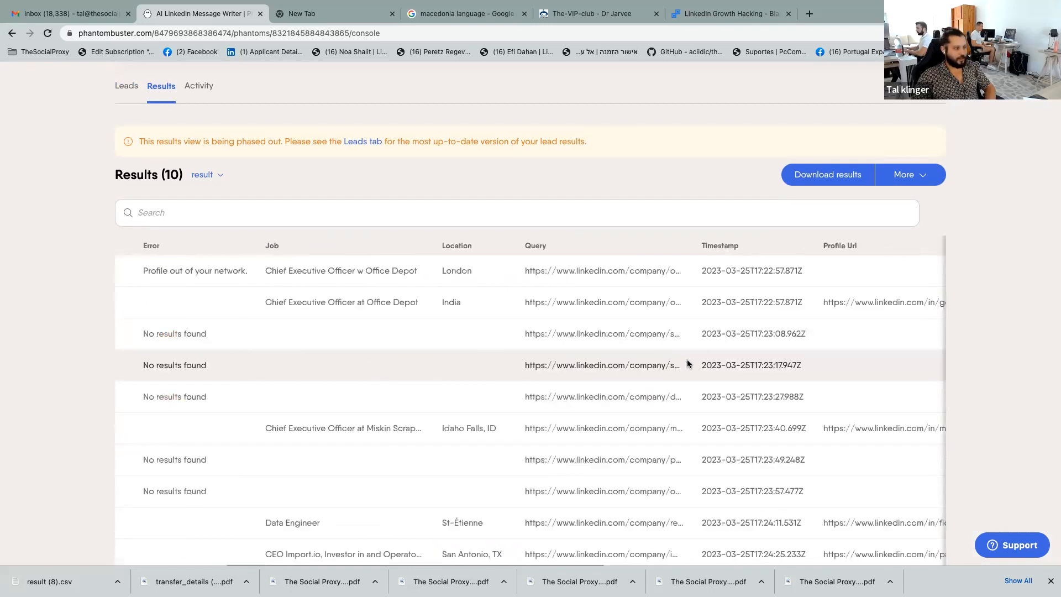
scroll(688, 359, left, 5)
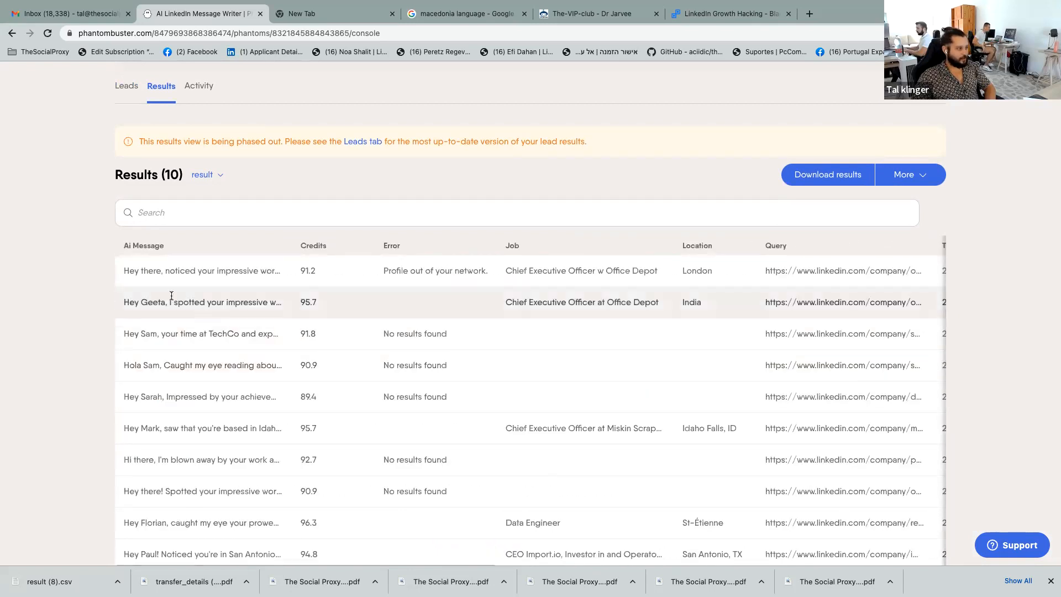
- Download the message writer's results as result.csv and open the file in Numbers in full screen
click(849, 179)
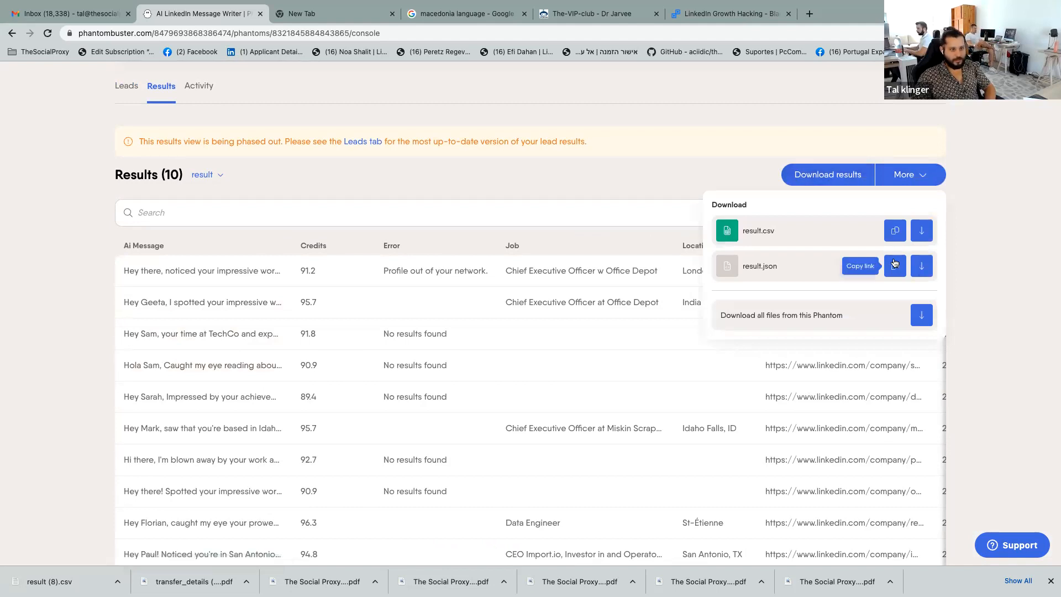
scroll(801, 248, up, 1)
drag(755, 235, 759, 233)
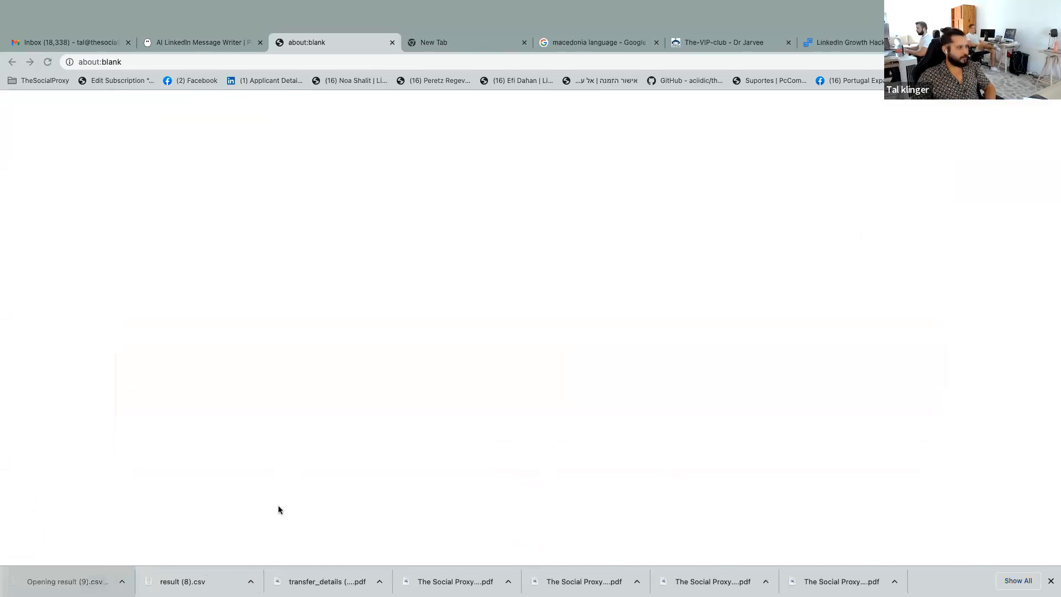
key(ctrl+Up)
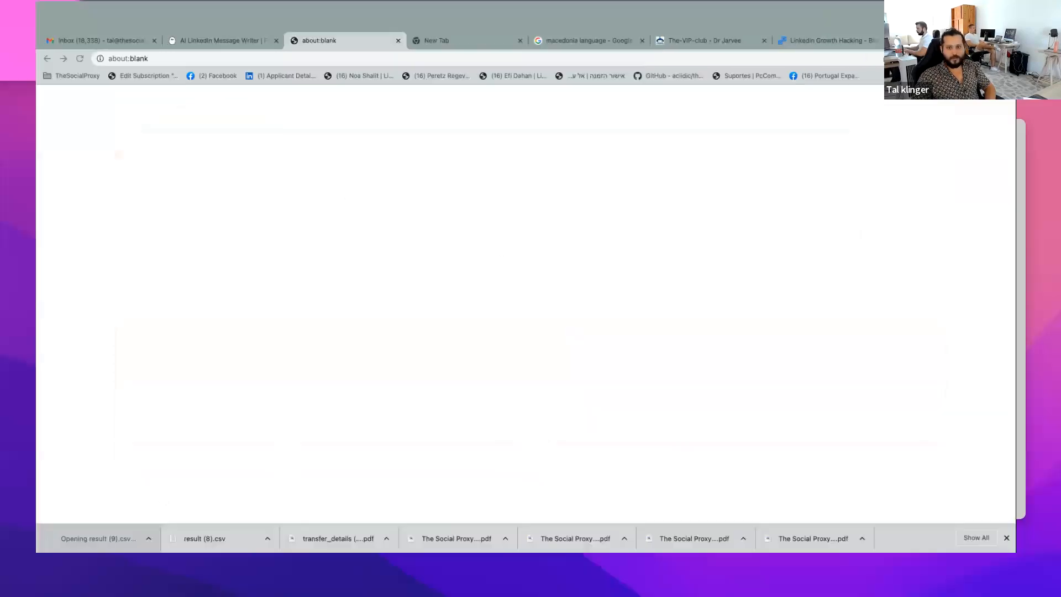
click(175, 250)
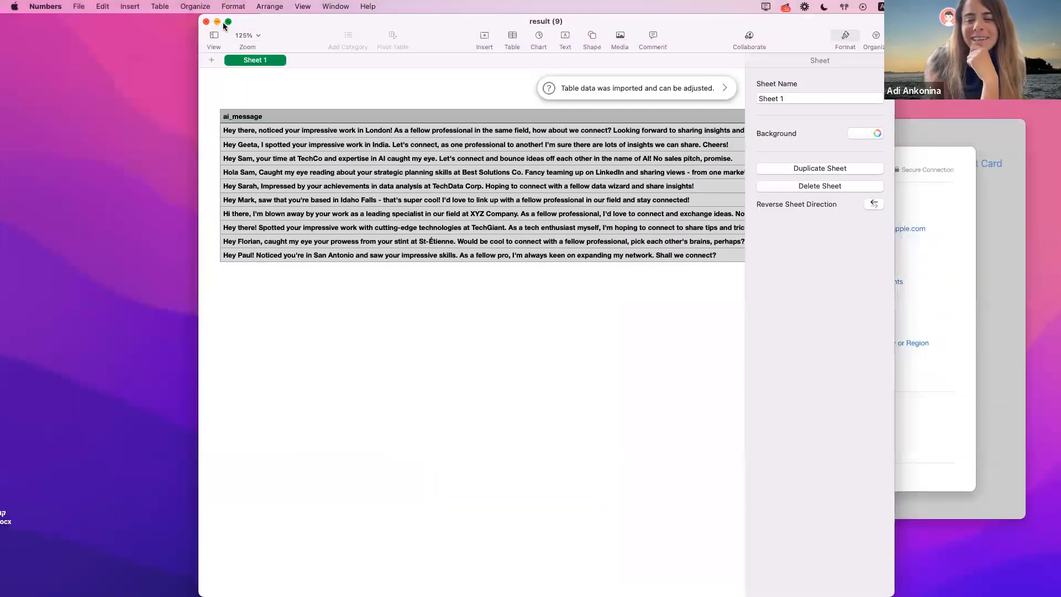
click(228, 21)
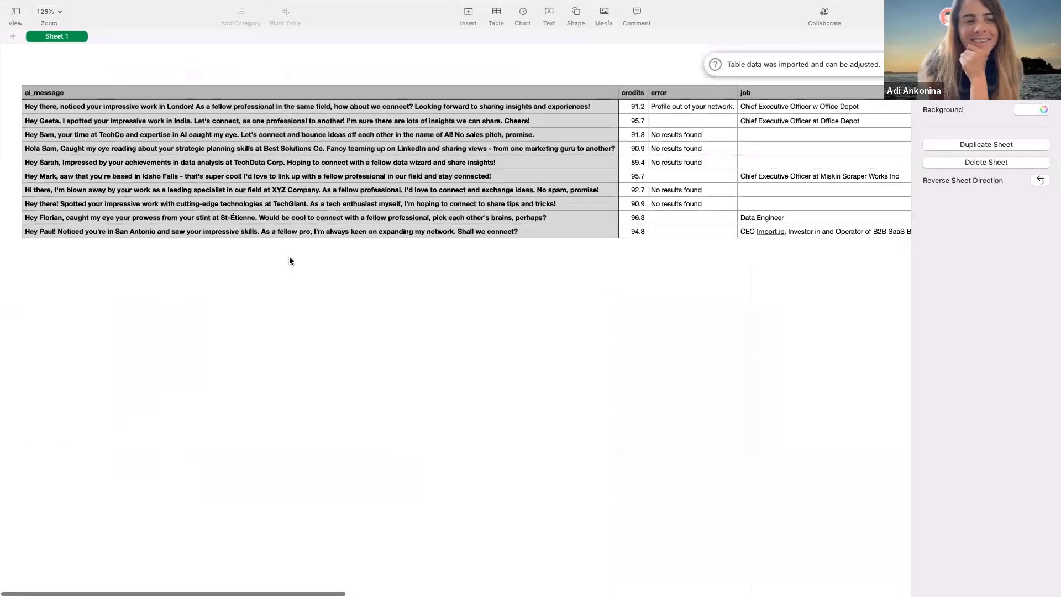
- Examine the exported sheet's columns, from the AI messages and credits to the job, query and profile URL of each lead
click(813, 230)
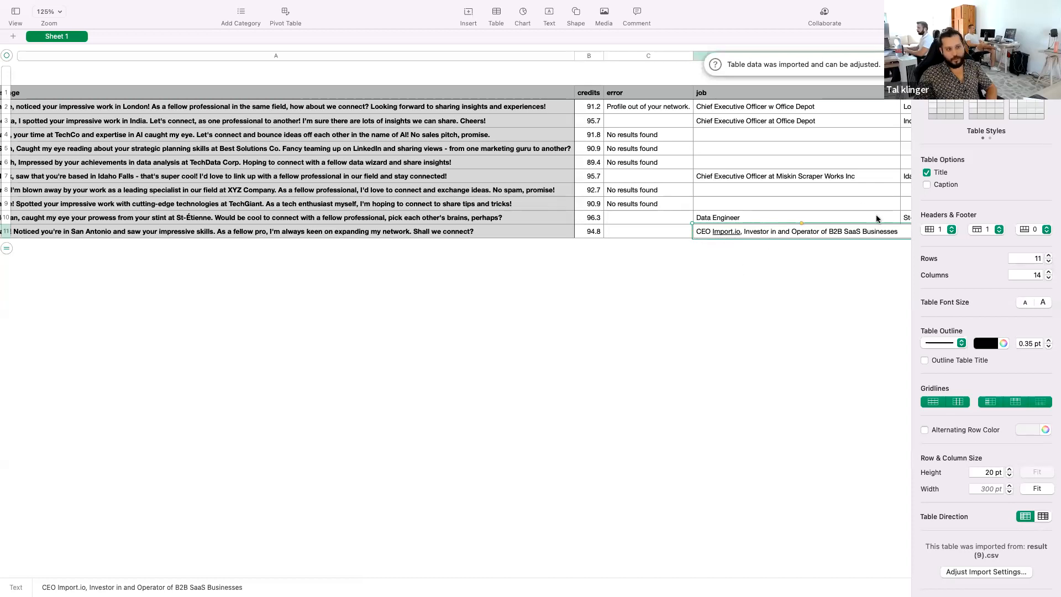
scroll(560, 273, right, 5)
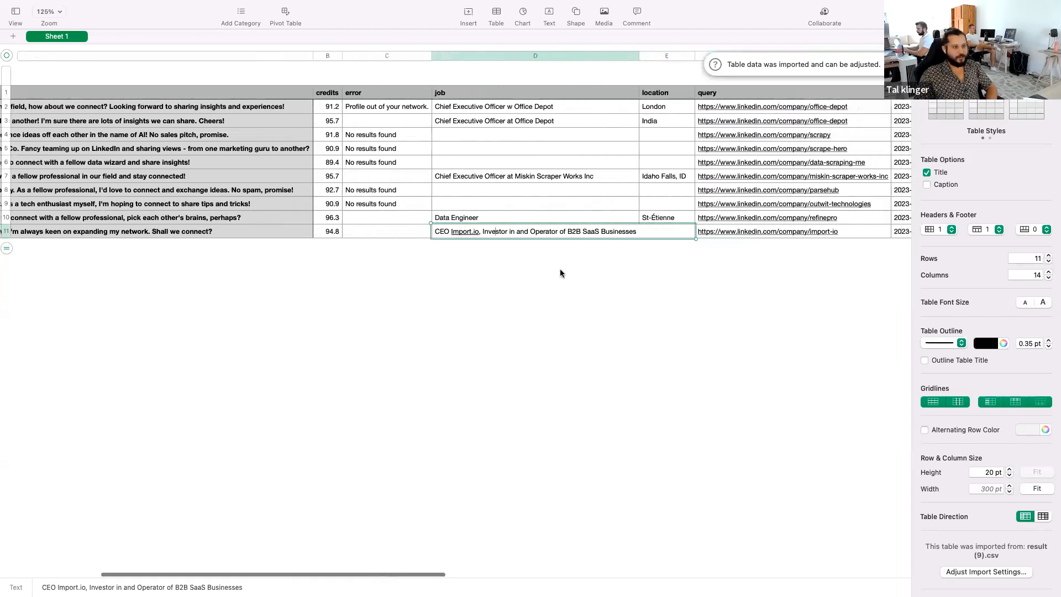
scroll(559, 273, right, 8)
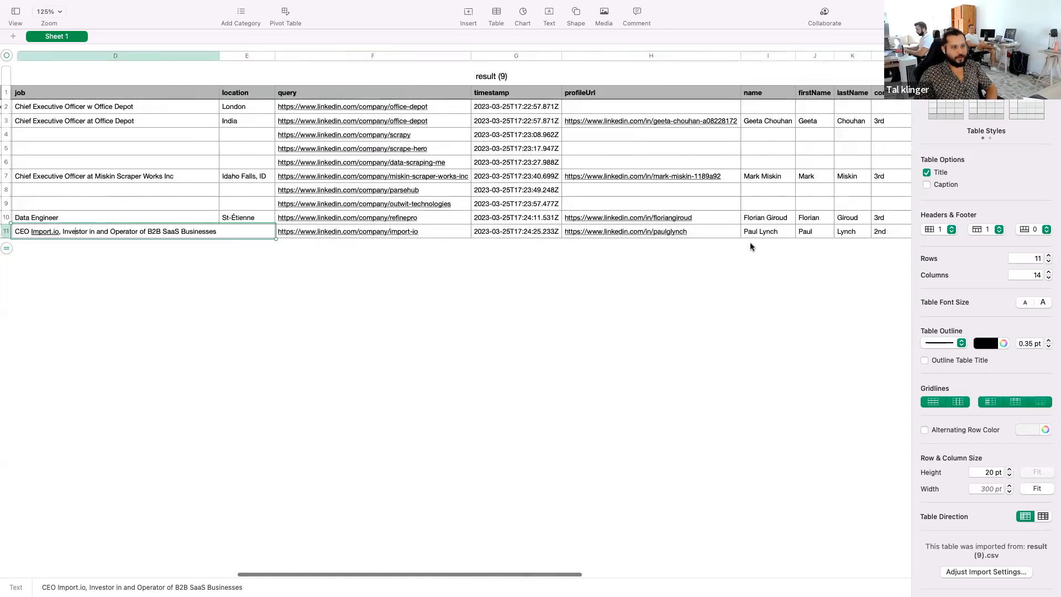
scroll(751, 246, right, 15)
scroll(750, 246, left, 20)
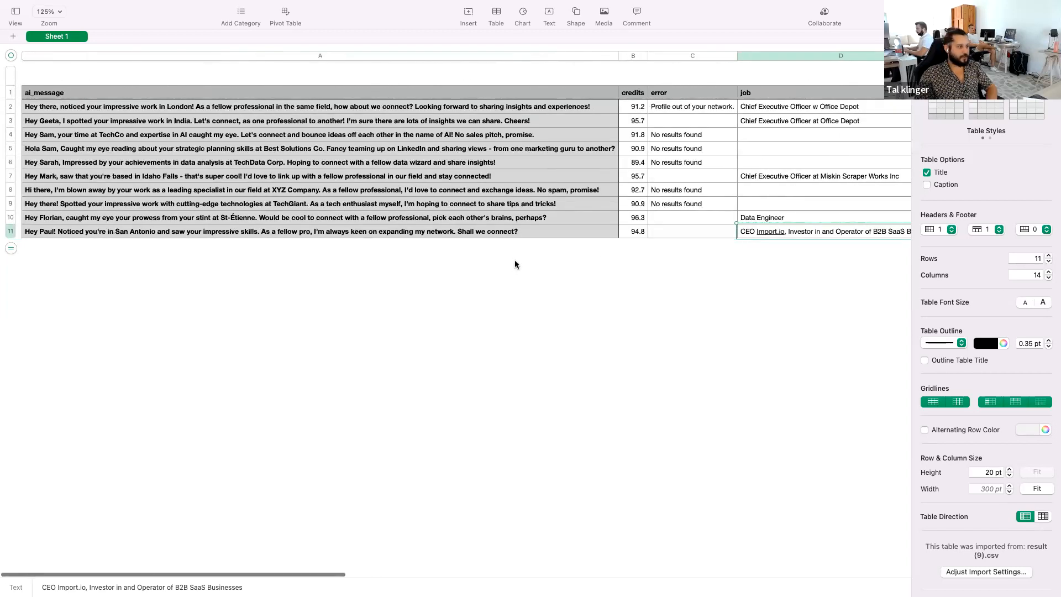
click(488, 233)
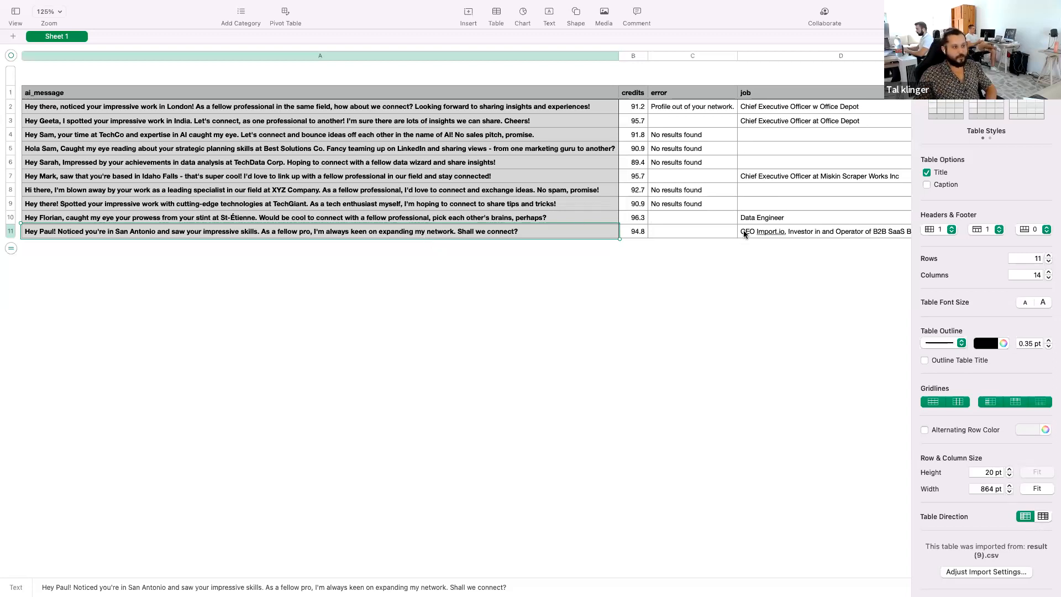
click(638, 233)
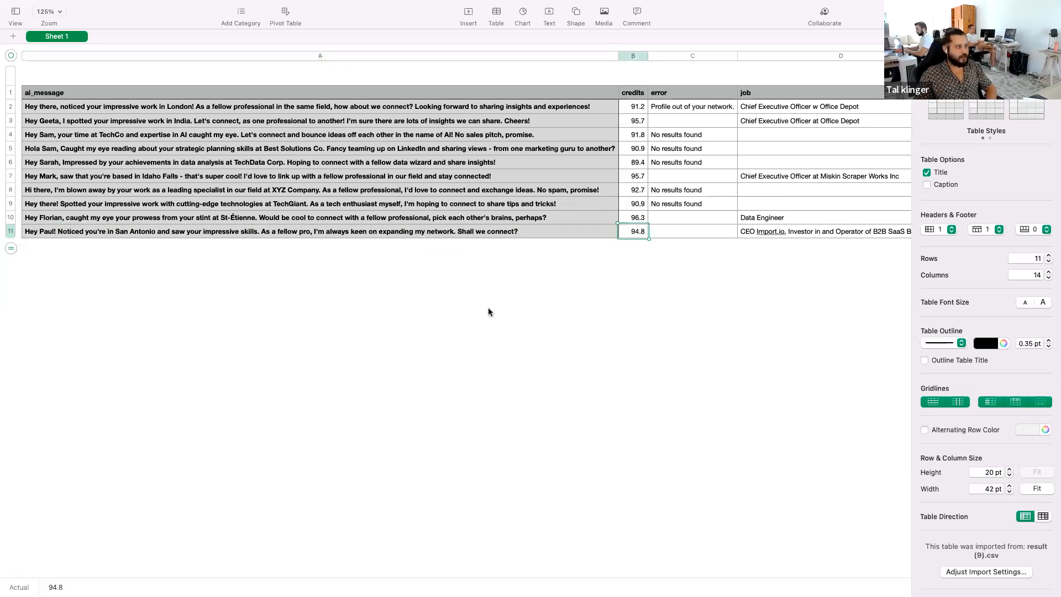
click(221, 193)
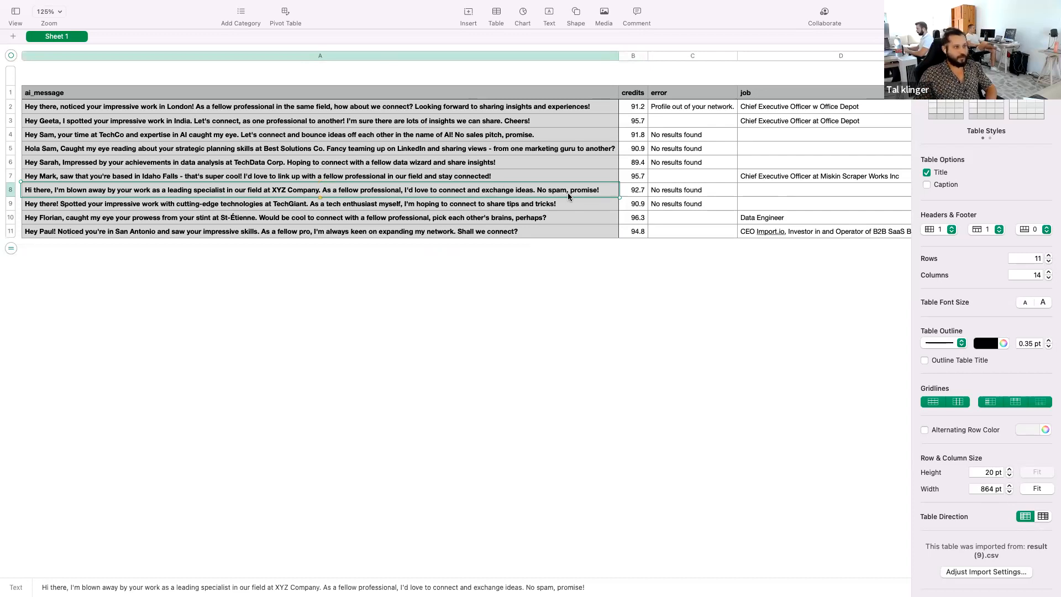
- Switch back to PhantomBuster in Chrome and reopen the Untitled LinkedIn Auto Connect phantom from the dashboard
key(ctrl+Up)
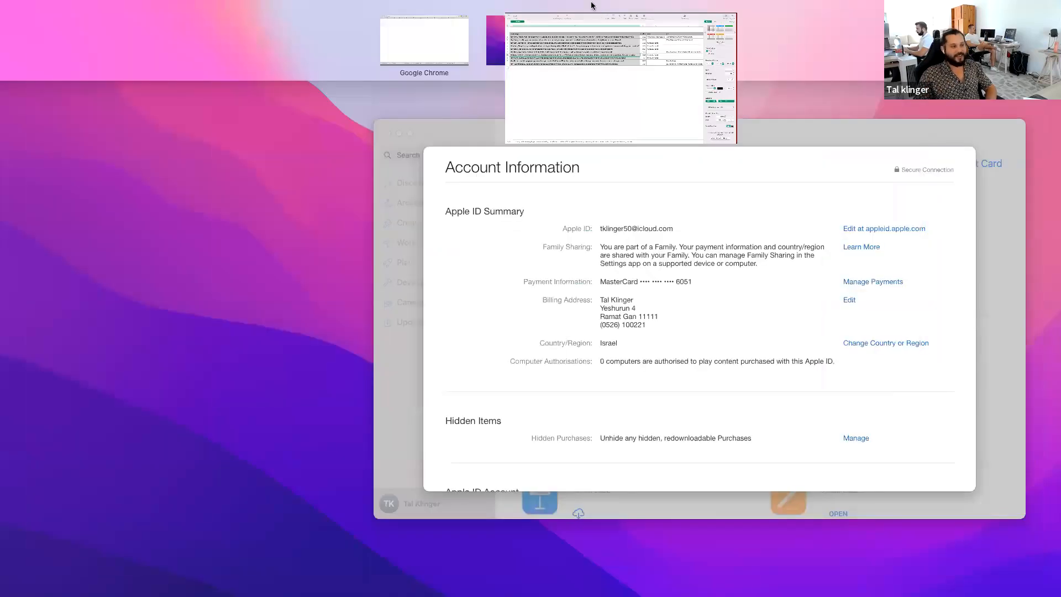
click(429, 50)
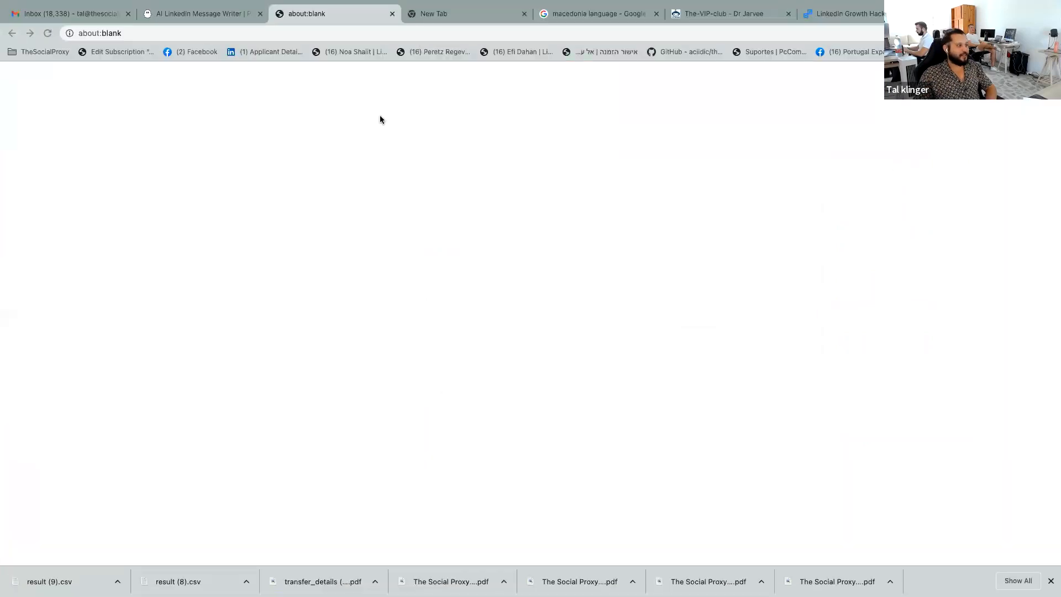
click(219, 14)
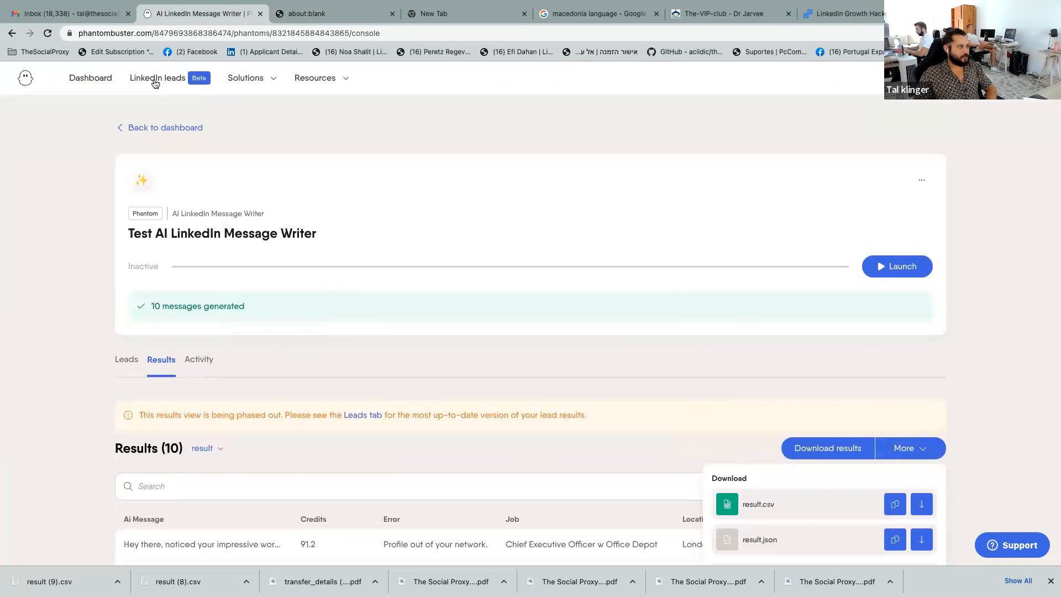
click(100, 79)
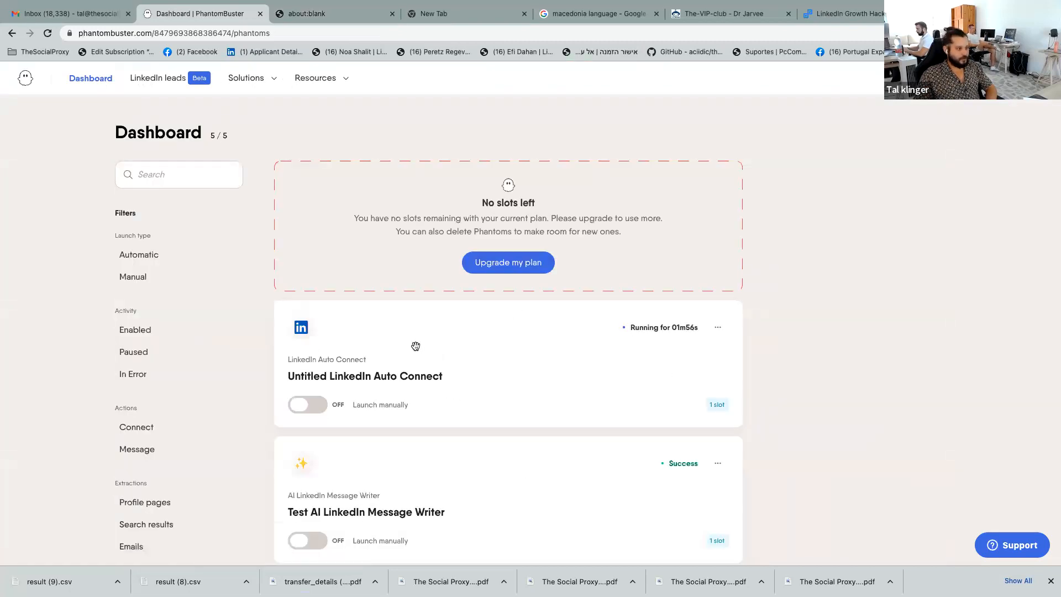
click(368, 374)
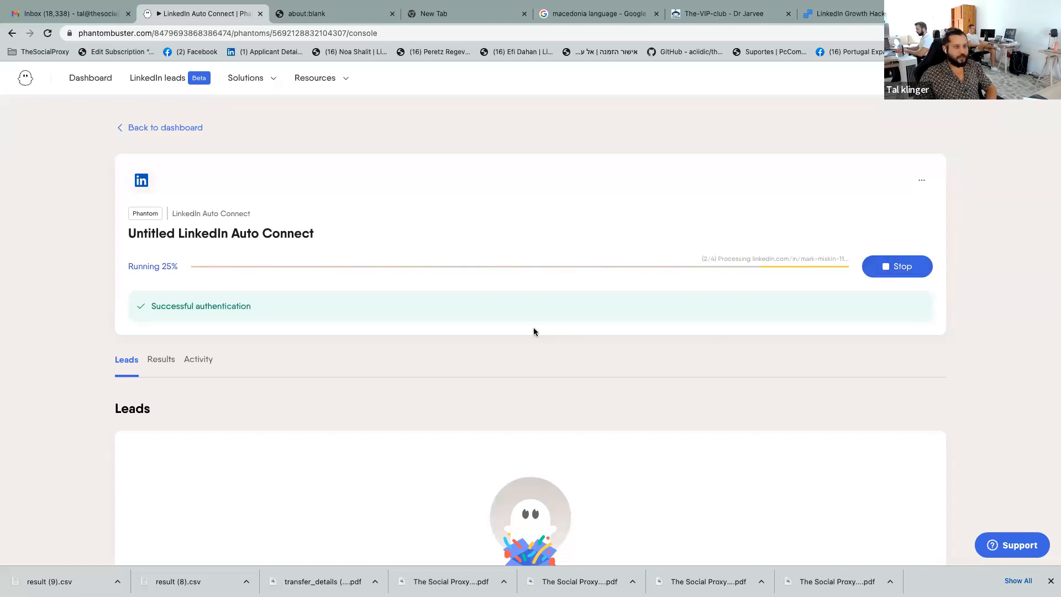
- Check the Auto Connect phantom's results view and its running progress
click(161, 361)
scroll(298, 455, down, 8)
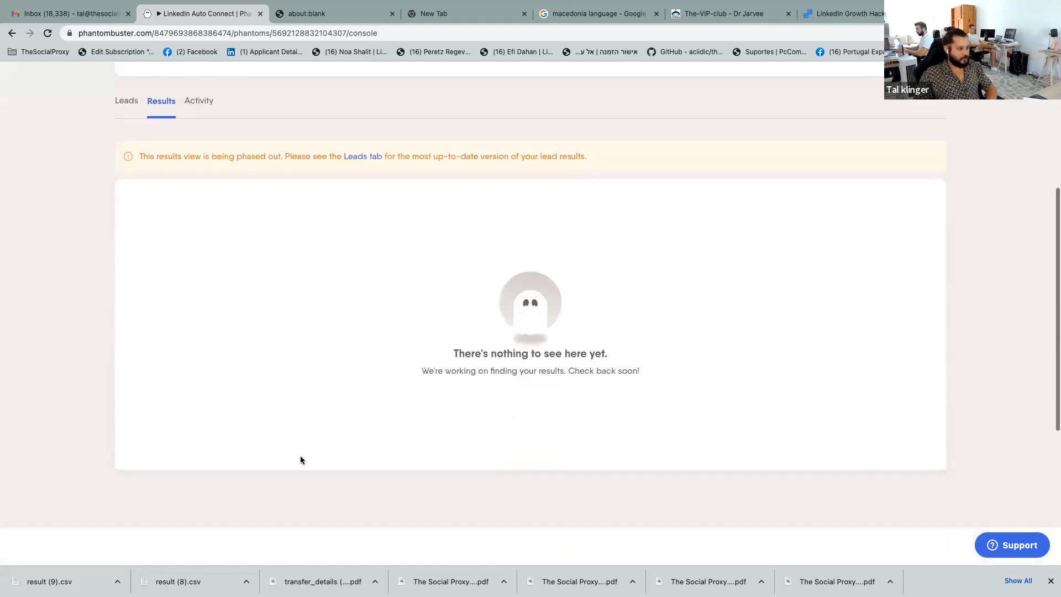
scroll(300, 454, up, 5)
scroll(299, 458, up, 2)
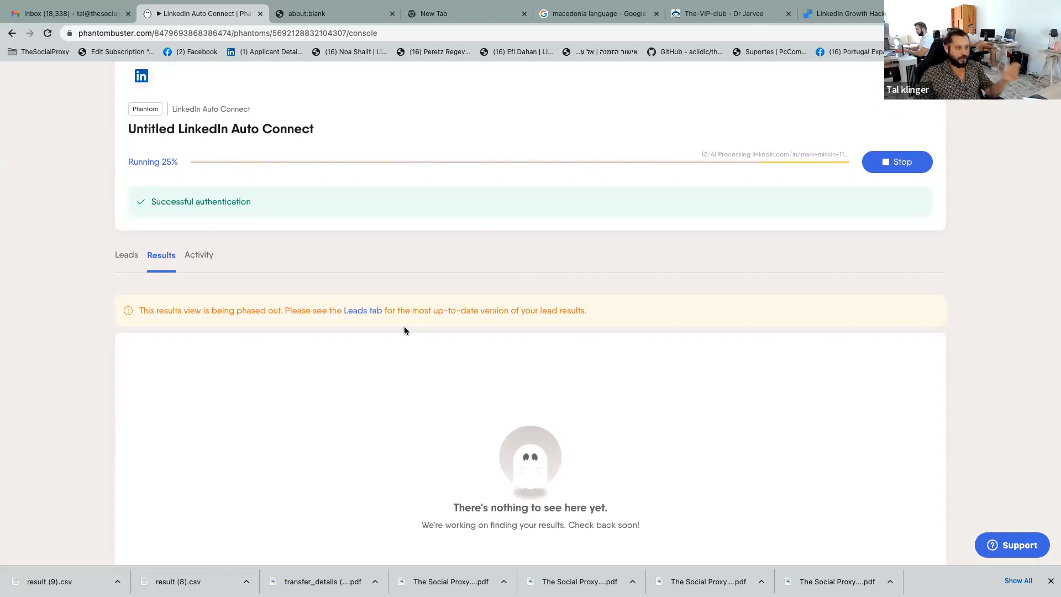
scroll(365, 316, up, 1)
scroll(364, 316, up, 2)
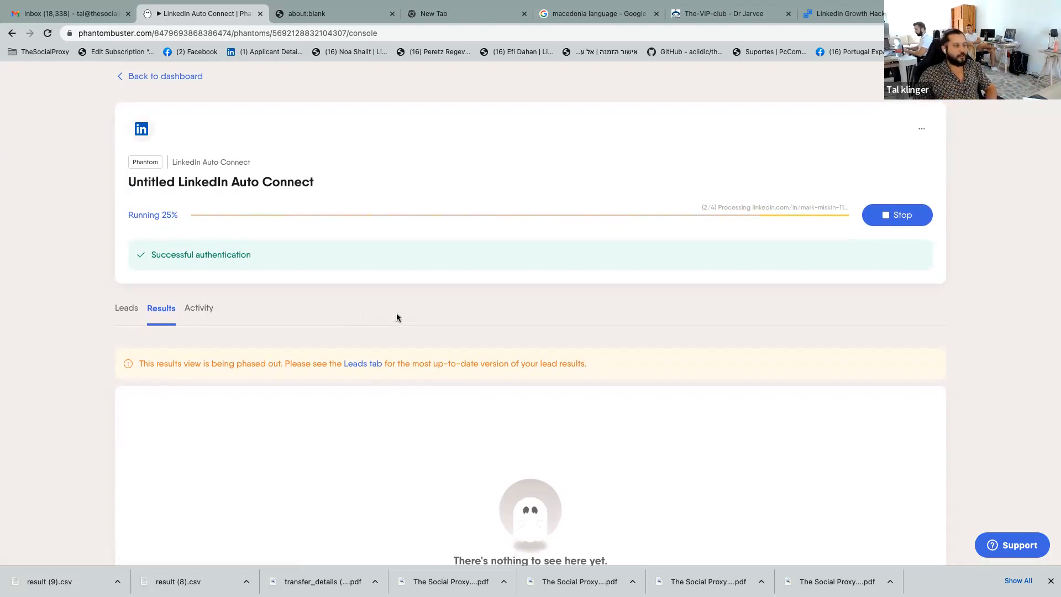
scroll(396, 317, down, 5)
scroll(382, 304, up, 6)
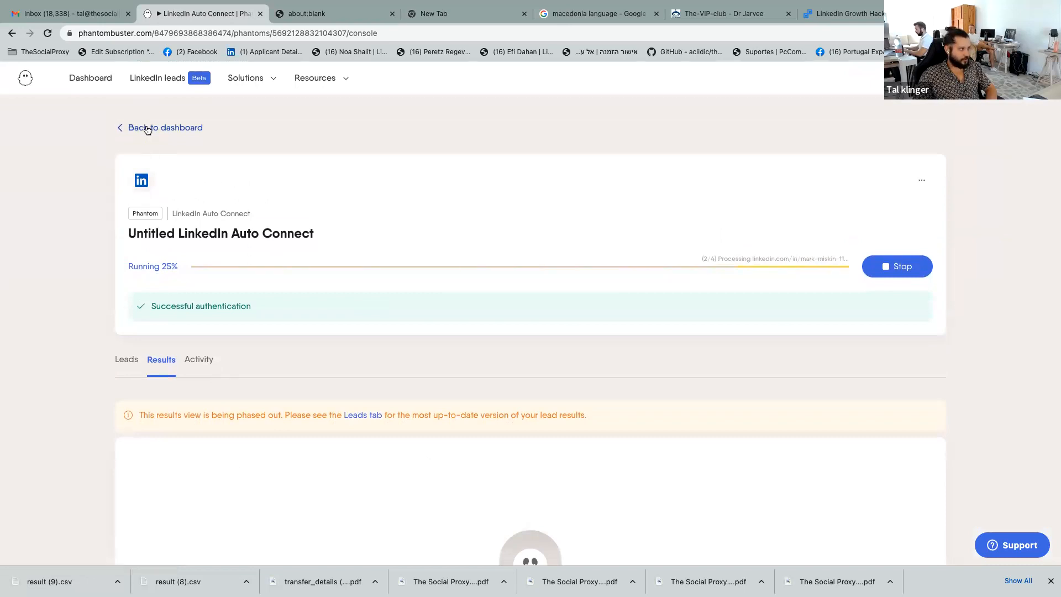
- Open the LinkedIn leads page and examine the columns of all leads, including location, professional email and creation date
click(153, 81)
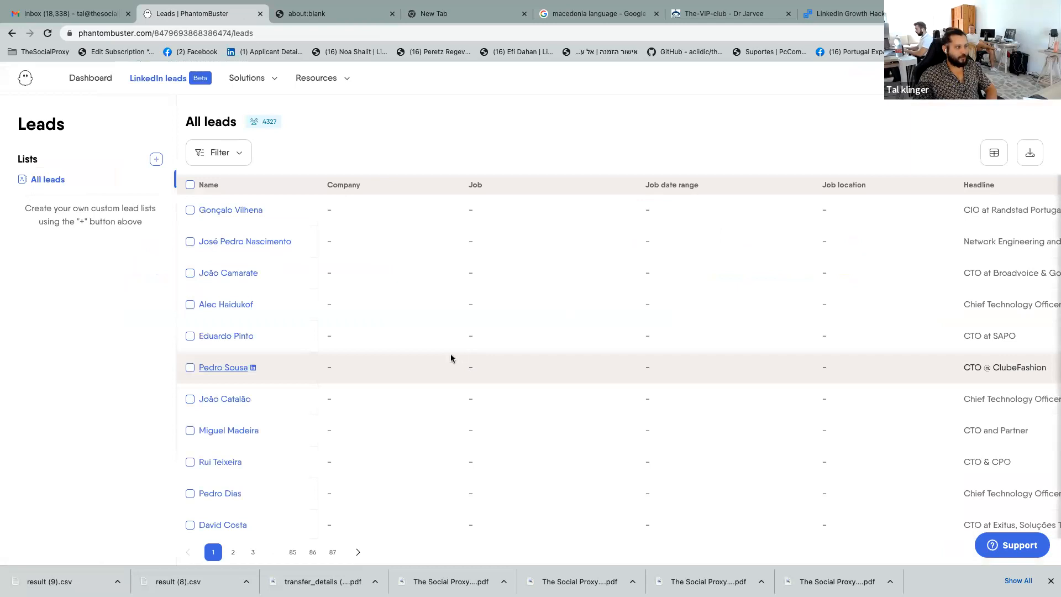
scroll(498, 346, right, 10)
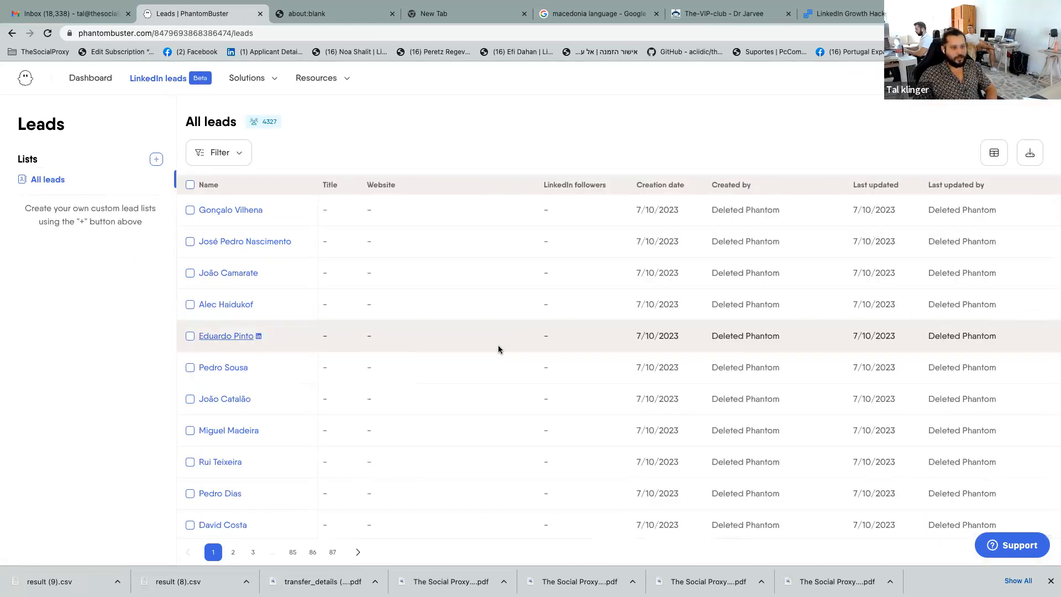
scroll(498, 347, left, 10)
scroll(498, 348, right, 10)
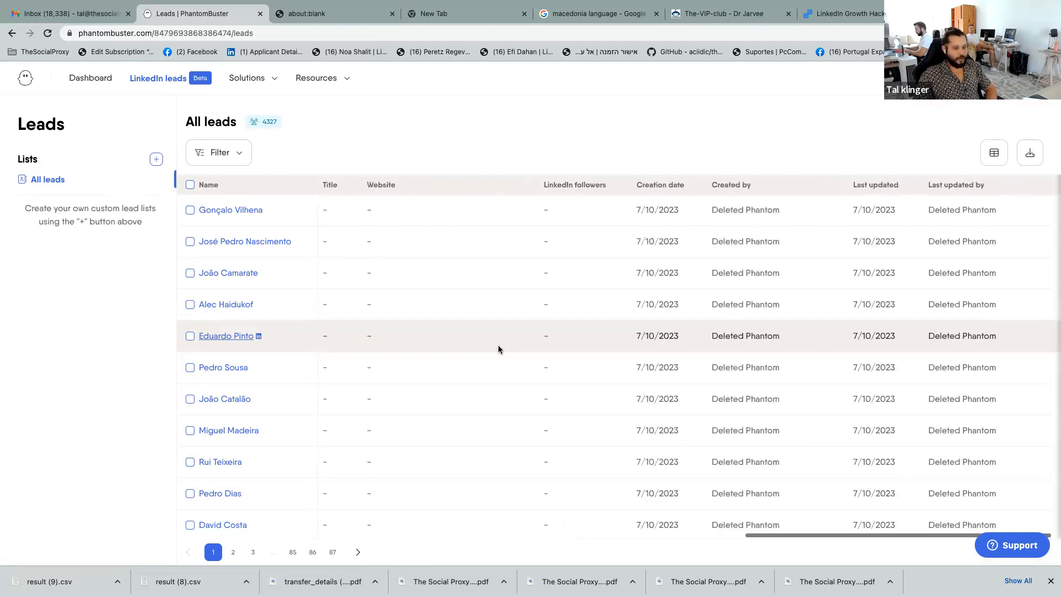
scroll(498, 348, down, 8)
scroll(498, 349, down, 10)
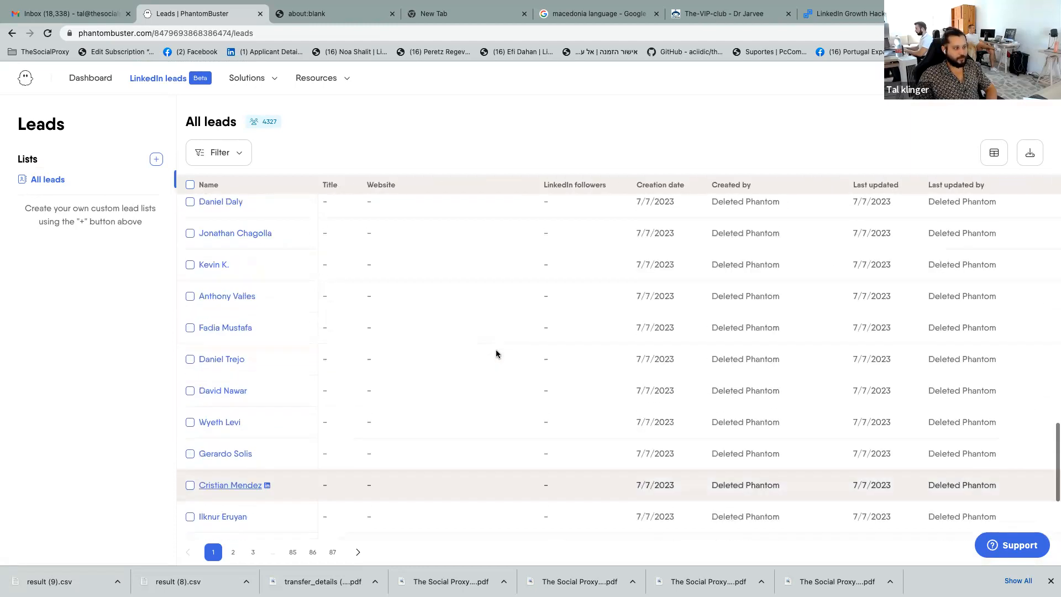
scroll(496, 349, up, 8)
scroll(496, 349, left, 10)
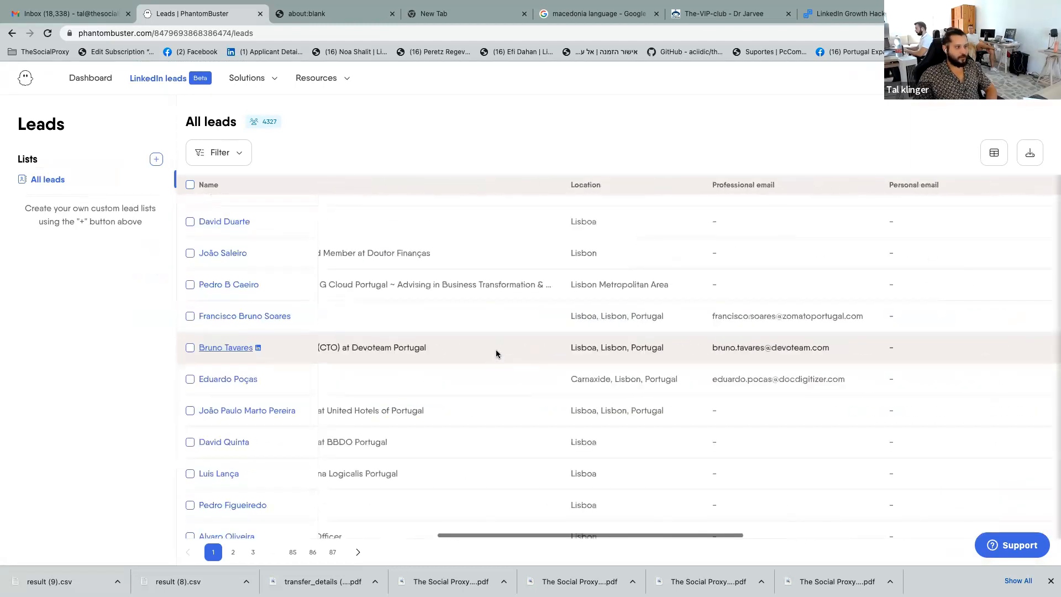
scroll(496, 349, right, 3)
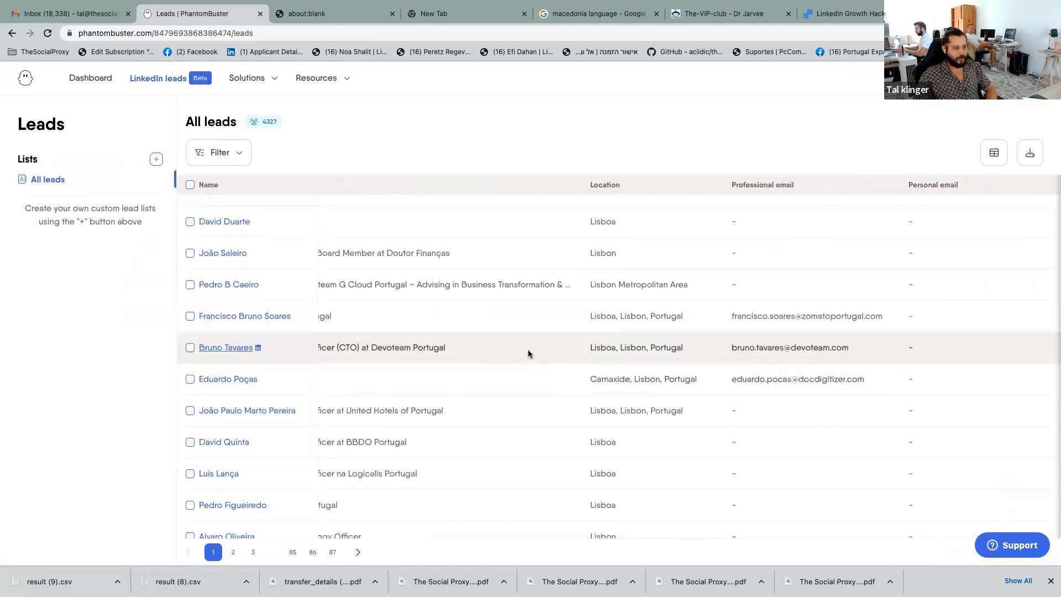
- Return to the dashboard and open the Untitled LinkedIn Auto Connect phantom
scroll(236, 299, up, 4)
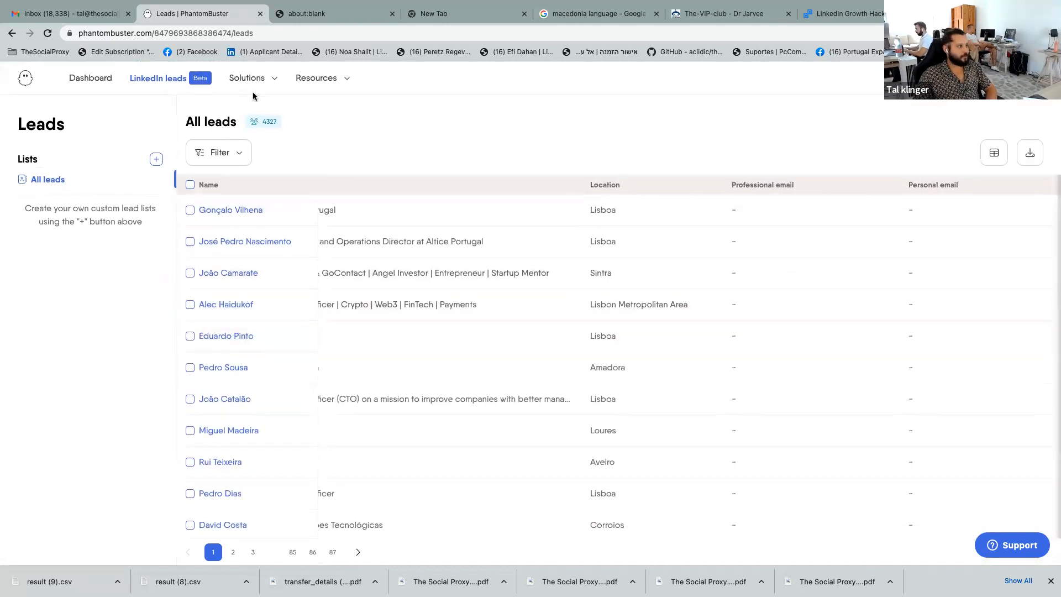
click(95, 79)
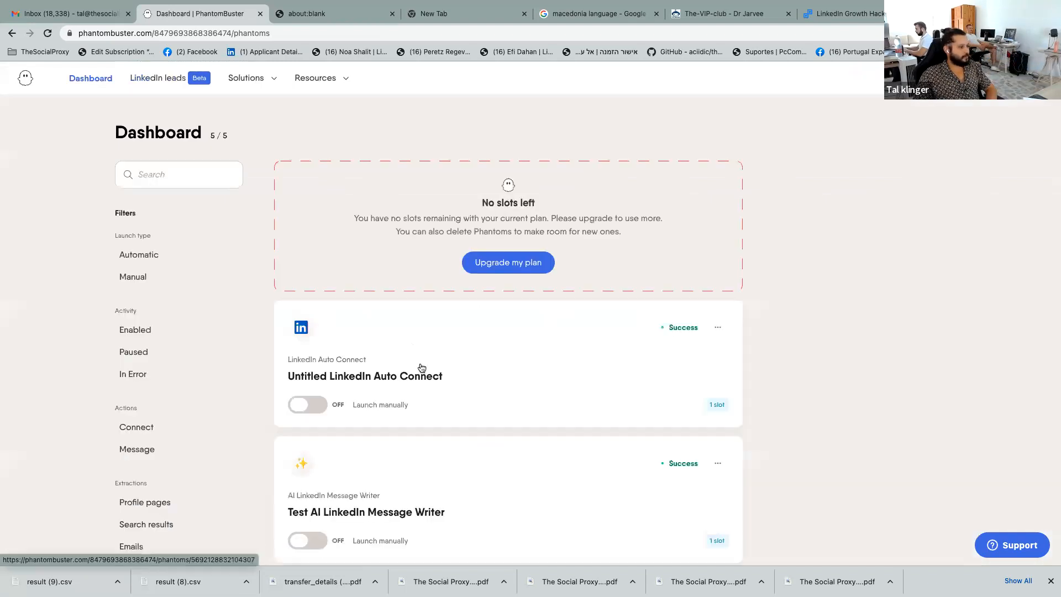
scroll(432, 381, down, 1)
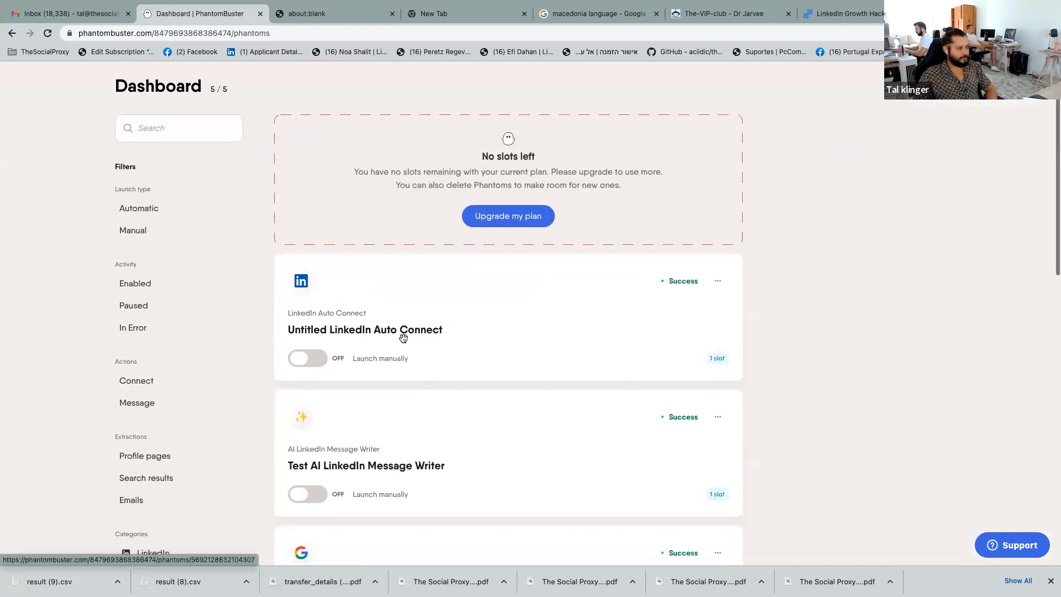
click(369, 332)
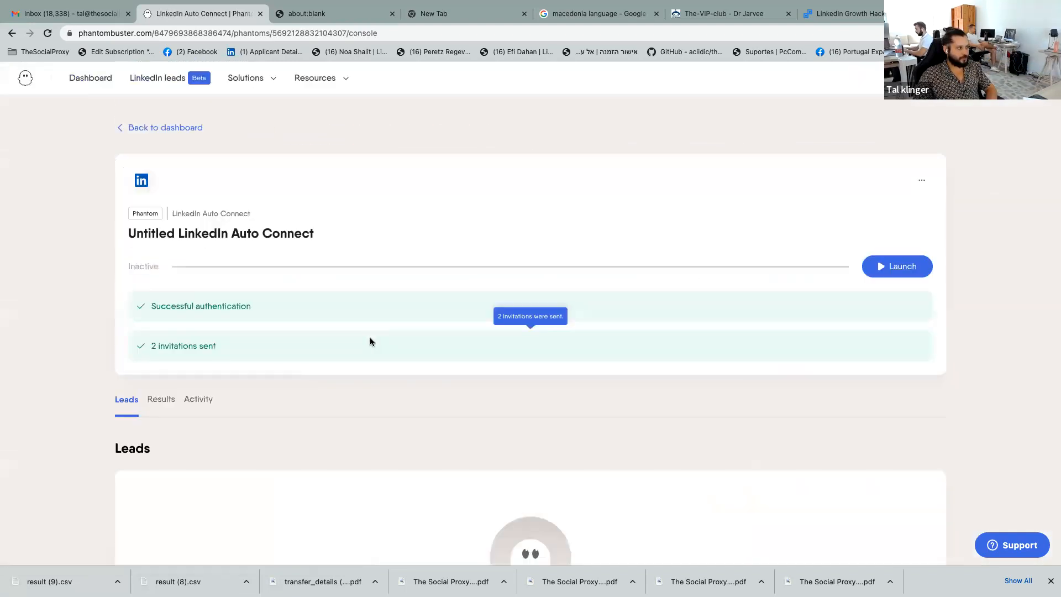
- Examine the Auto Connect phantom's results table through the AI message, error, timestamp and message columns
scroll(369, 338, down, 5)
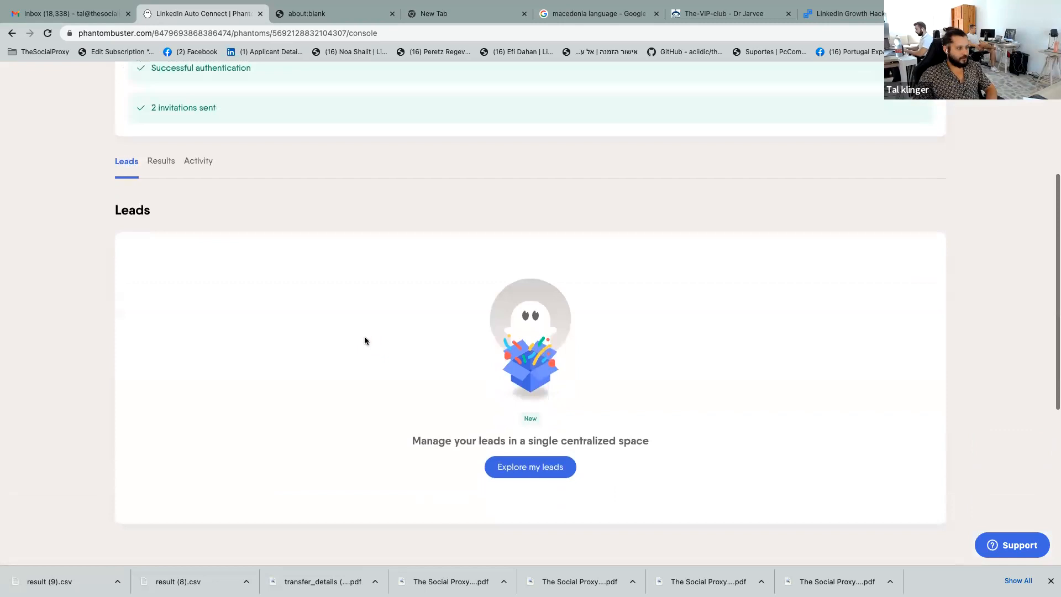
click(159, 167)
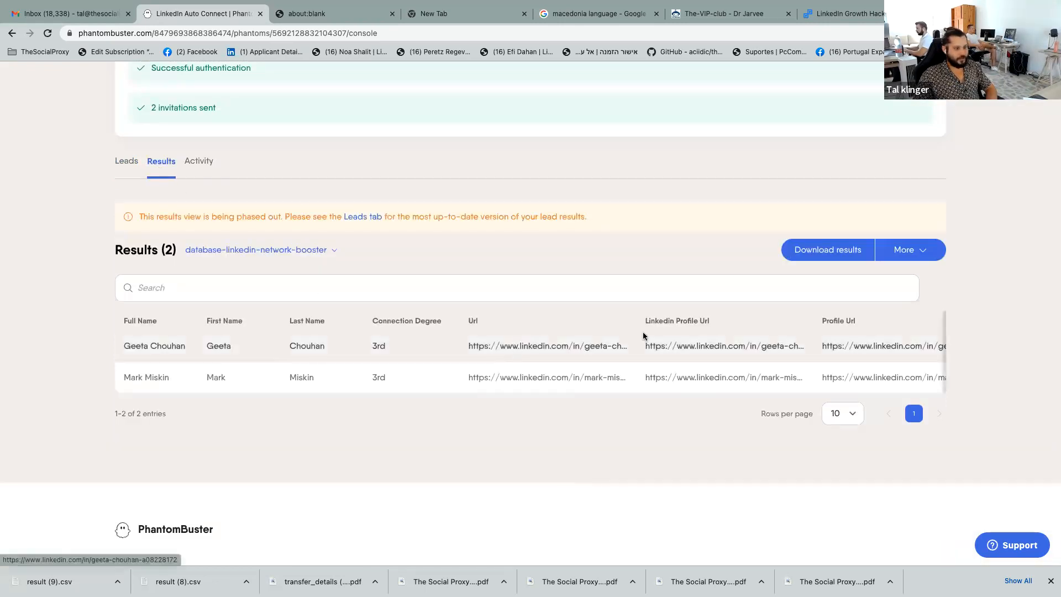
scroll(440, 364, right, 8)
scroll(439, 368, right, 8)
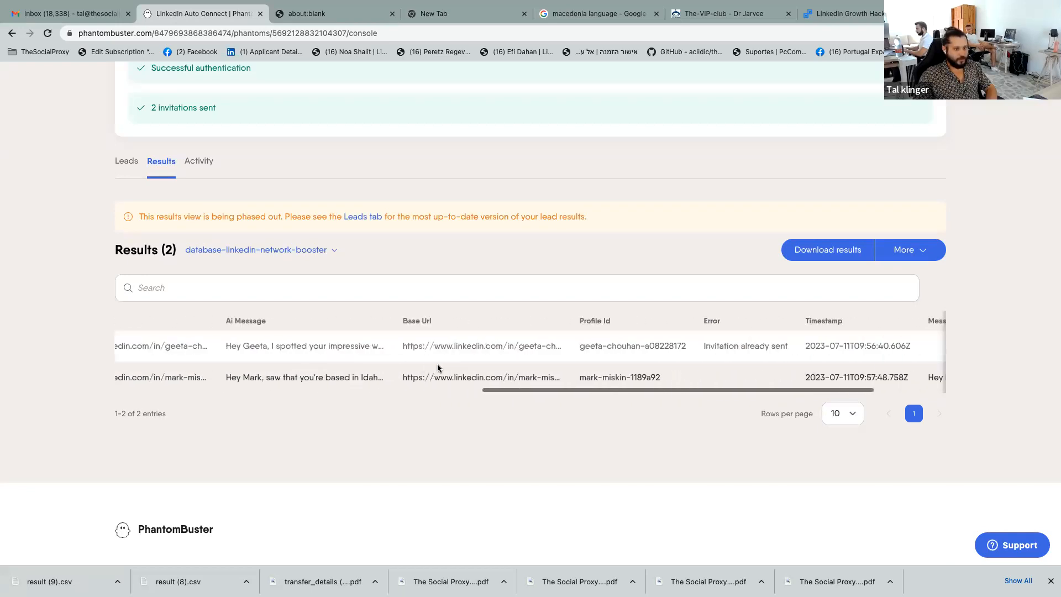
scroll(442, 367, right, 1)
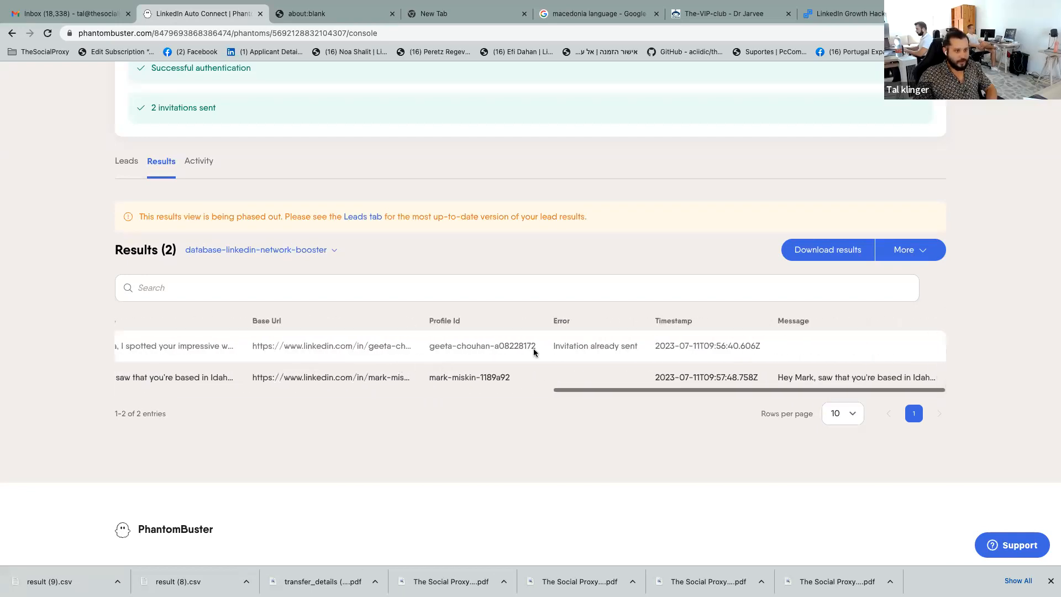
- Download the results as database-linkedin-network-booster.csv and open the file full screen in Numbers
click(824, 252)
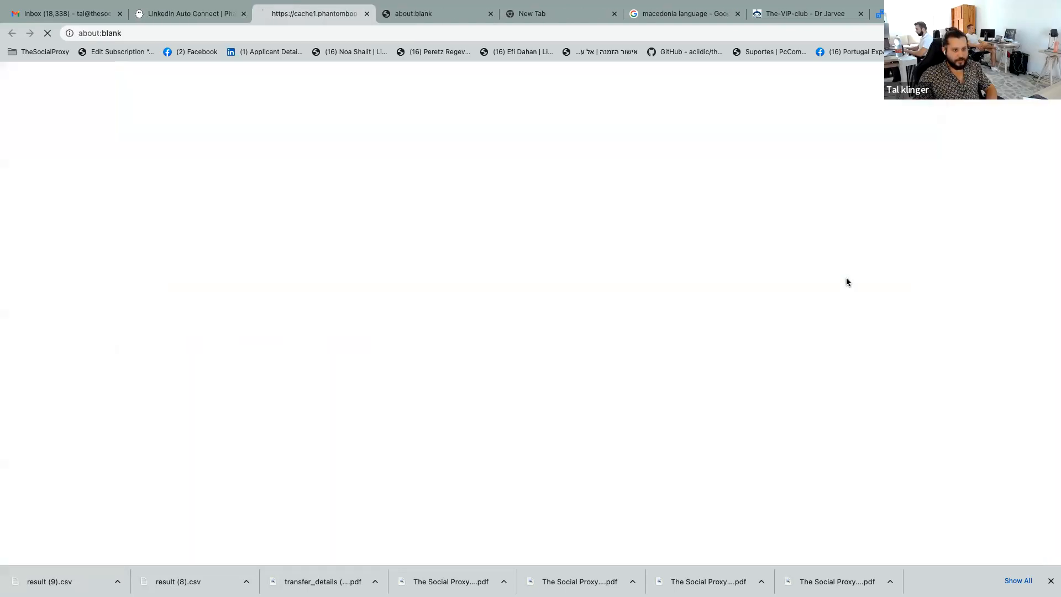
click(204, 16)
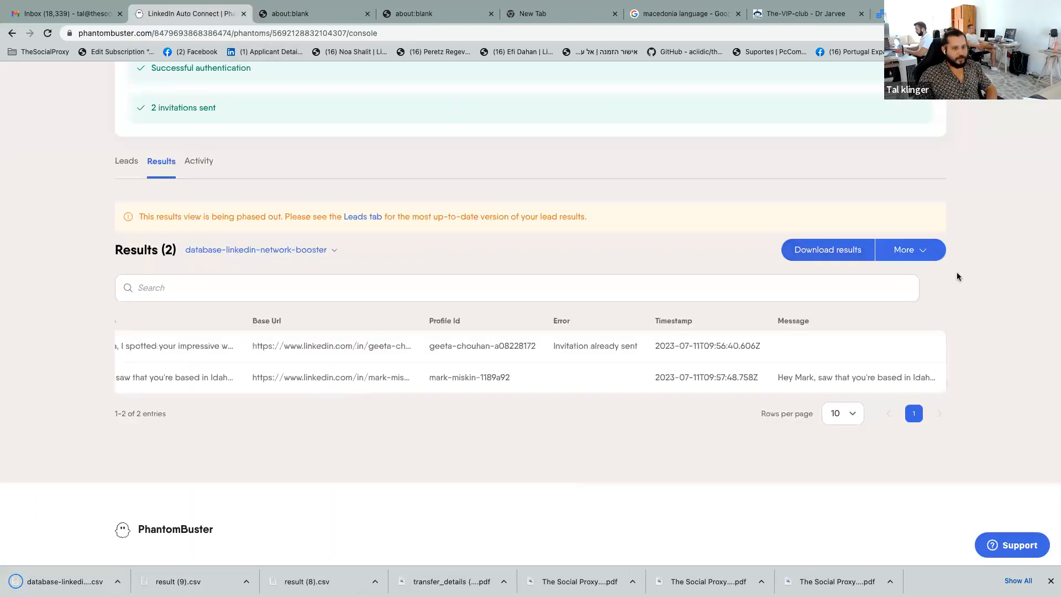
click(901, 246)
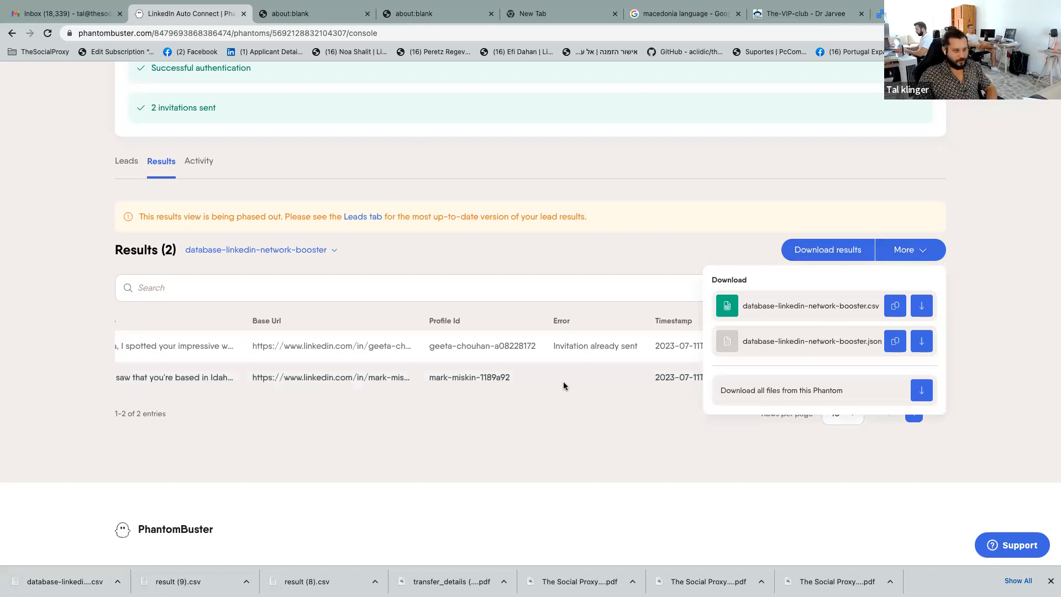
click(65, 582)
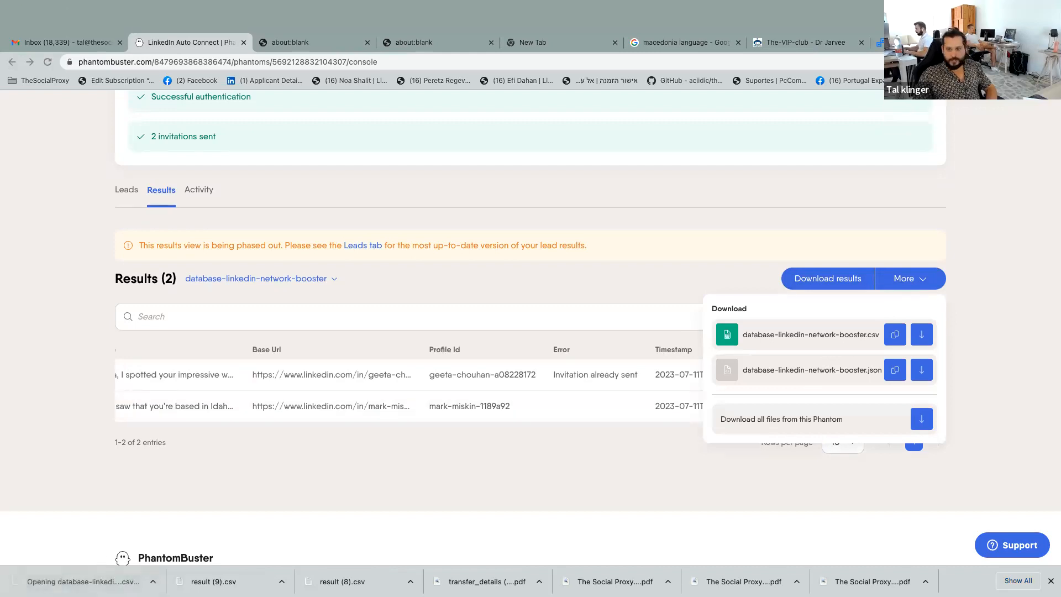
key(ctrl+Up)
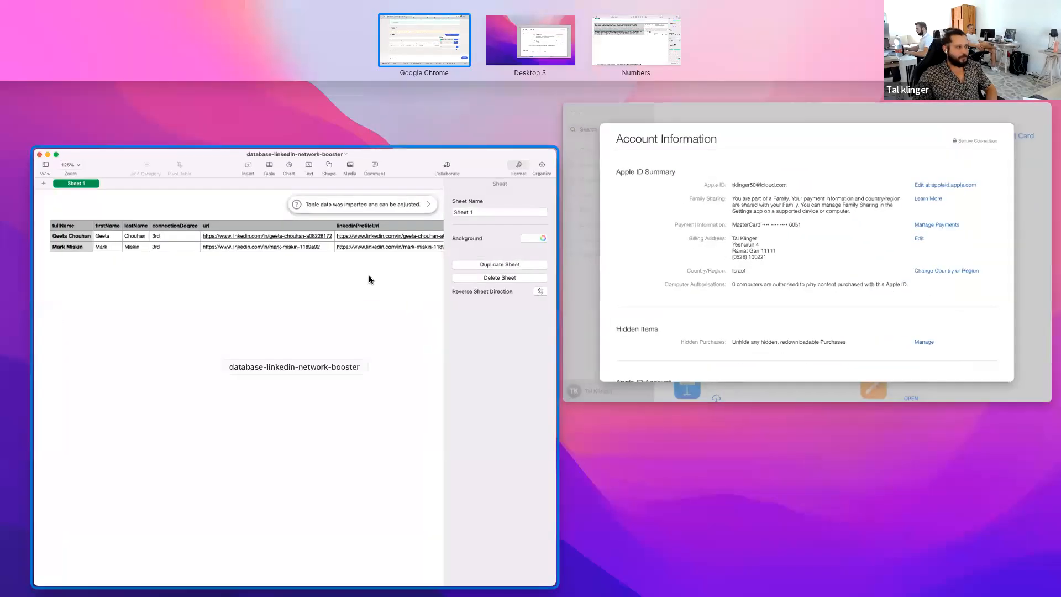
click(261, 238)
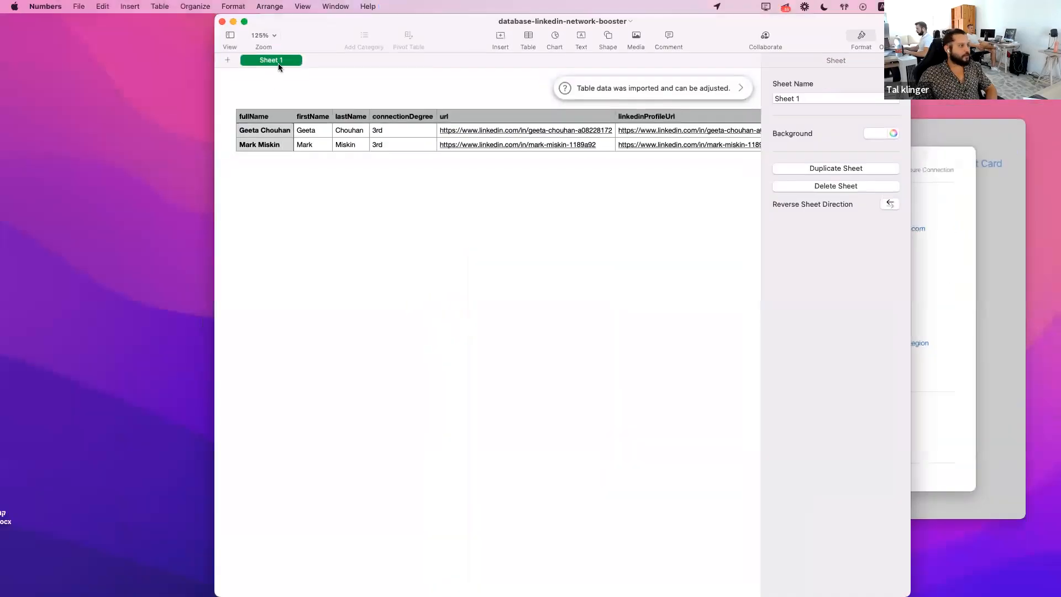
click(243, 21)
- Examine the downloaded sheet's columns, from names, connection degree and profile URLs to AI message, error, timestamp and sent message
scroll(307, 124, right, 5)
scroll(306, 123, right, 10)
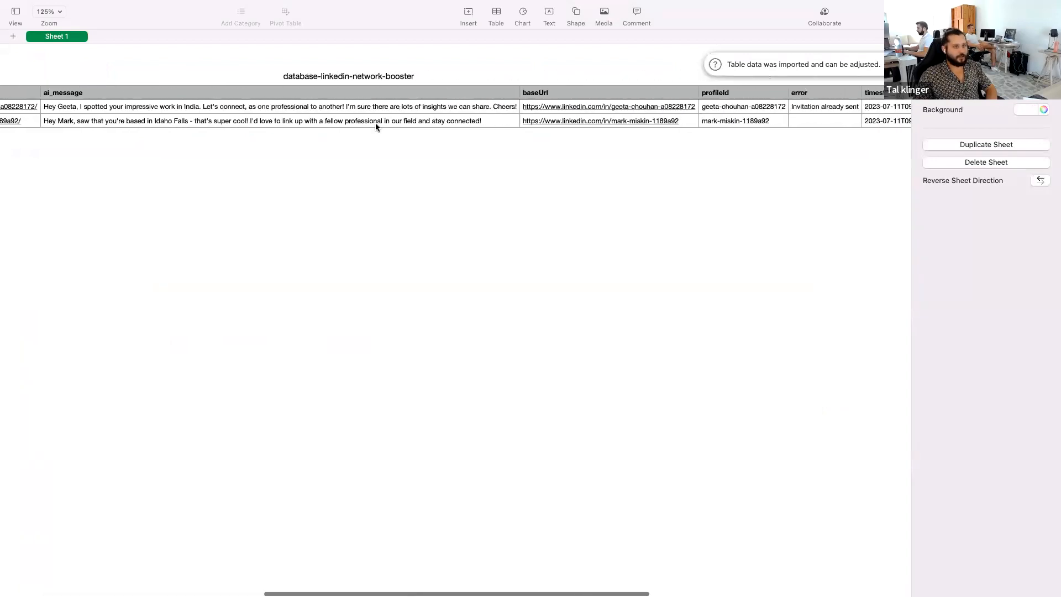
scroll(376, 126, right, 8)
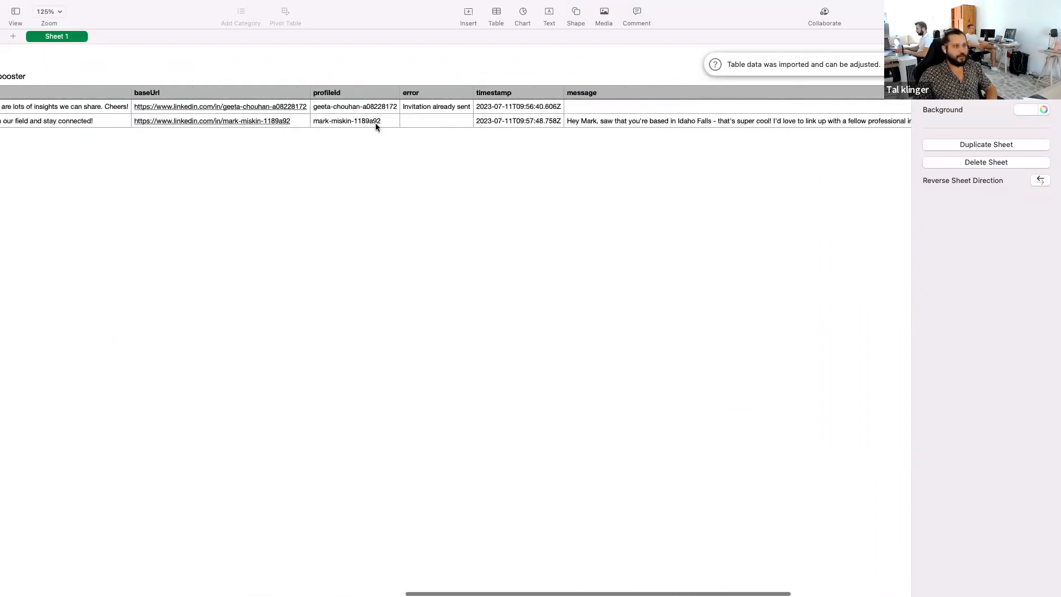
scroll(375, 126, right, 6)
scroll(376, 126, left, 8)
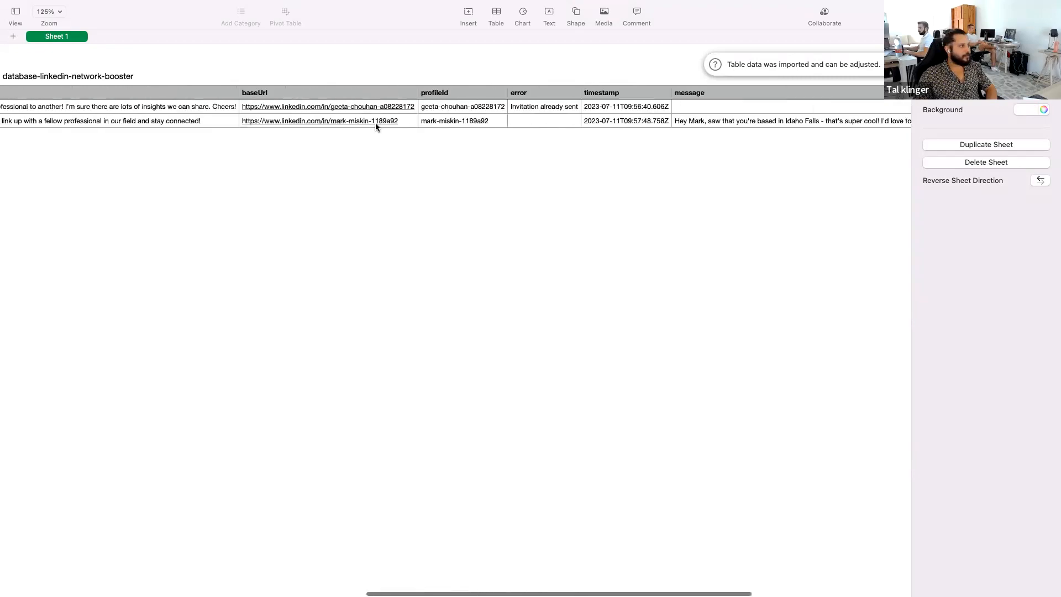
scroll(376, 126, left, 12)
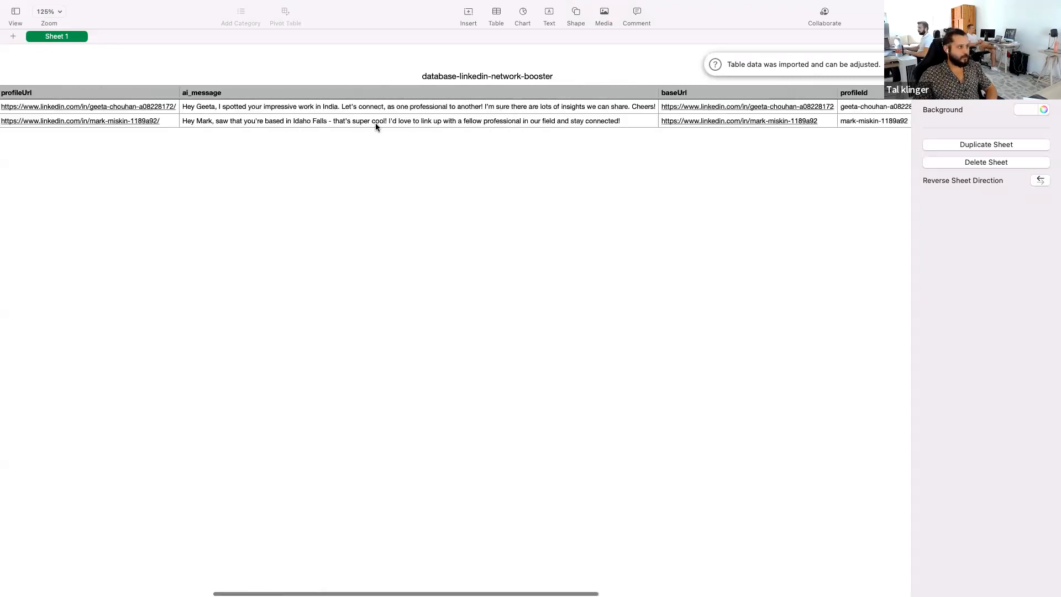
scroll(376, 123, left, 8)
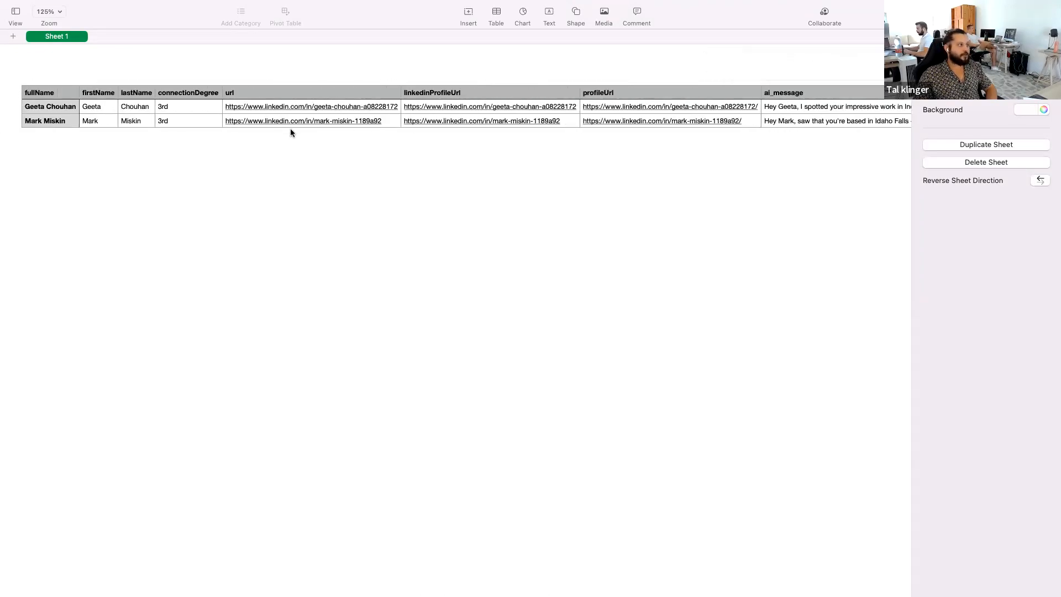
click(197, 118)
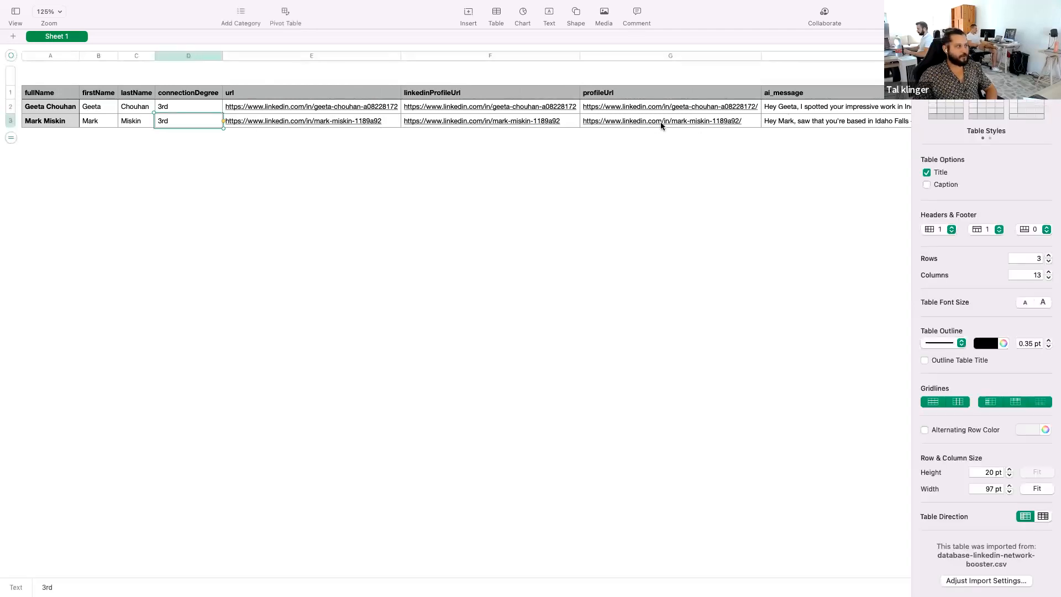
scroll(656, 126, right, 15)
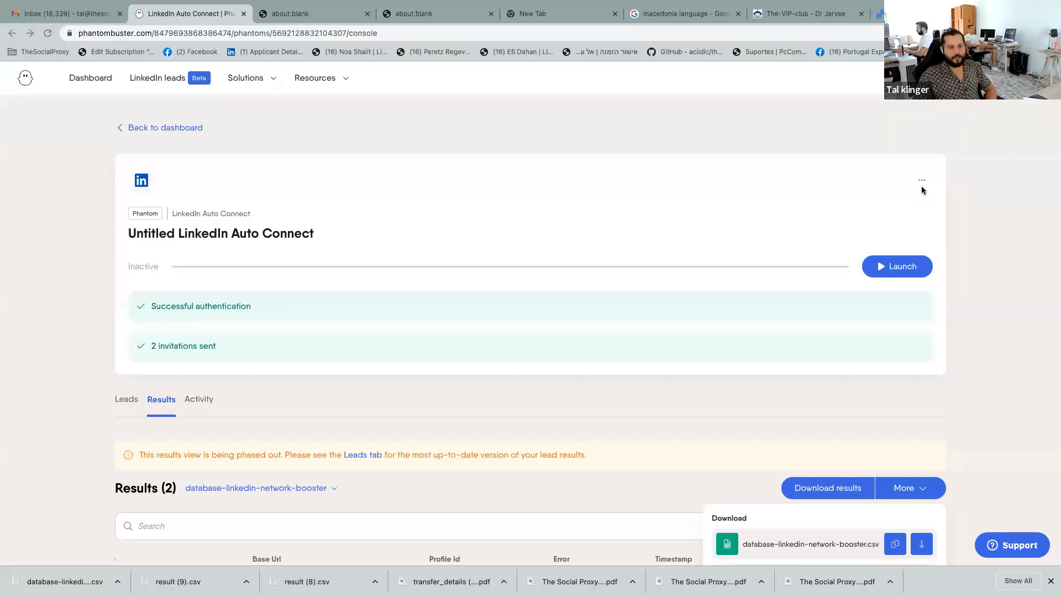
- Switch back to Chrome and set the email discovery service in the Auto Connect phantom's setup to Hunter.io and Dropcontact.io
click(920, 182)
click(884, 210)
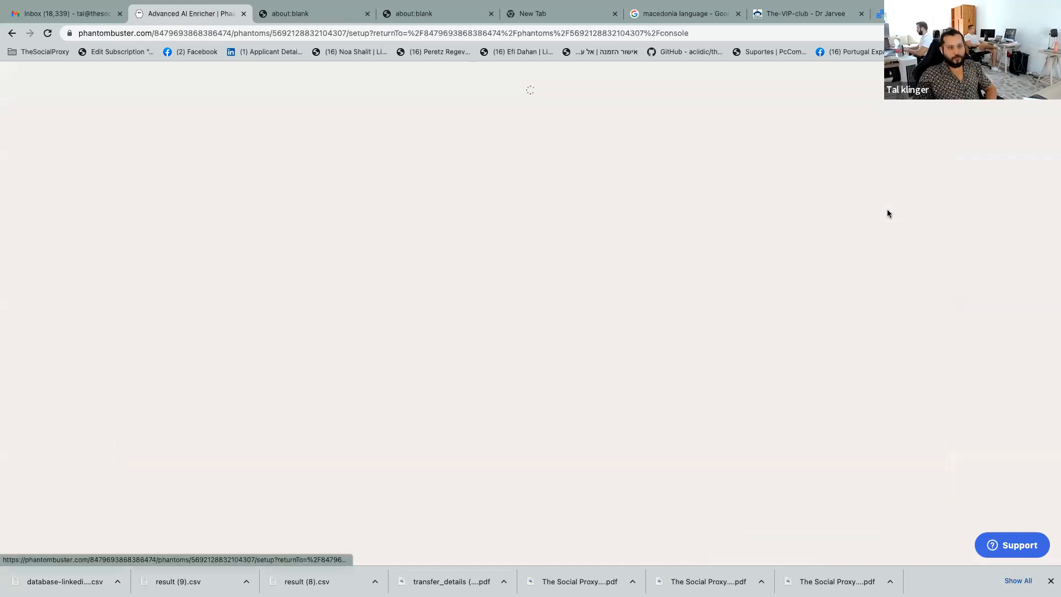
click(168, 290)
click(434, 335)
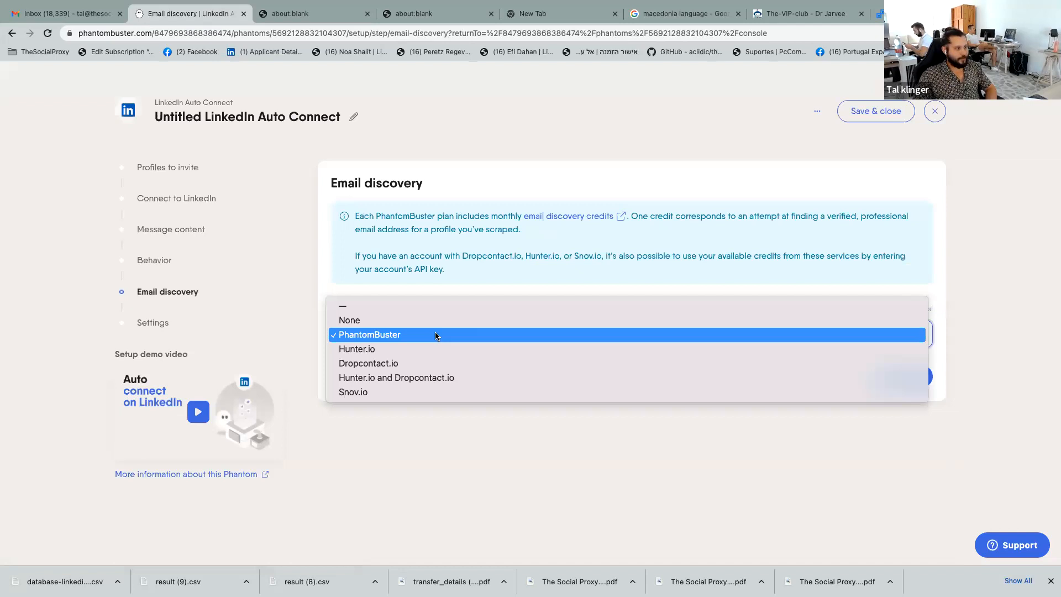
click(362, 382)
- Check the Dropcontact.io and Hunter.io API key fields, leaving both empty
click(462, 406)
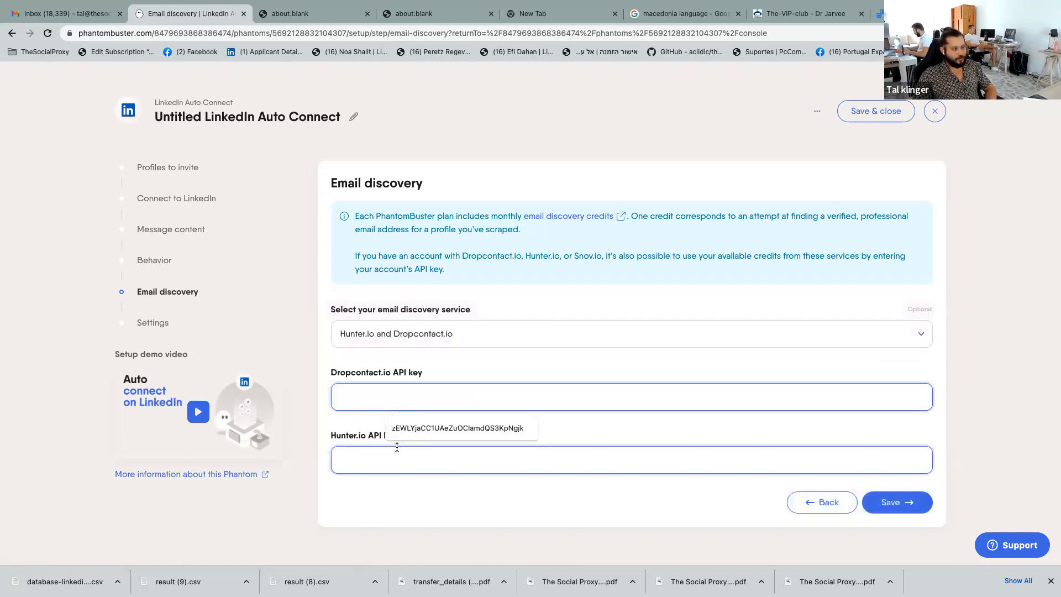
right_click(385, 419)
click(361, 394)
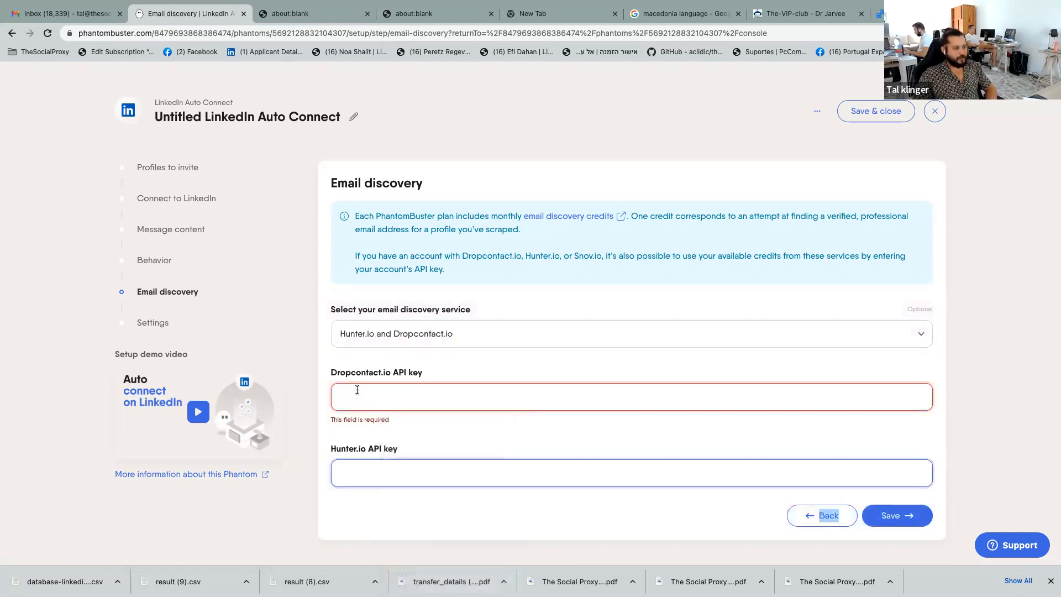
click(355, 389)
right_click(355, 472)
click(342, 471)
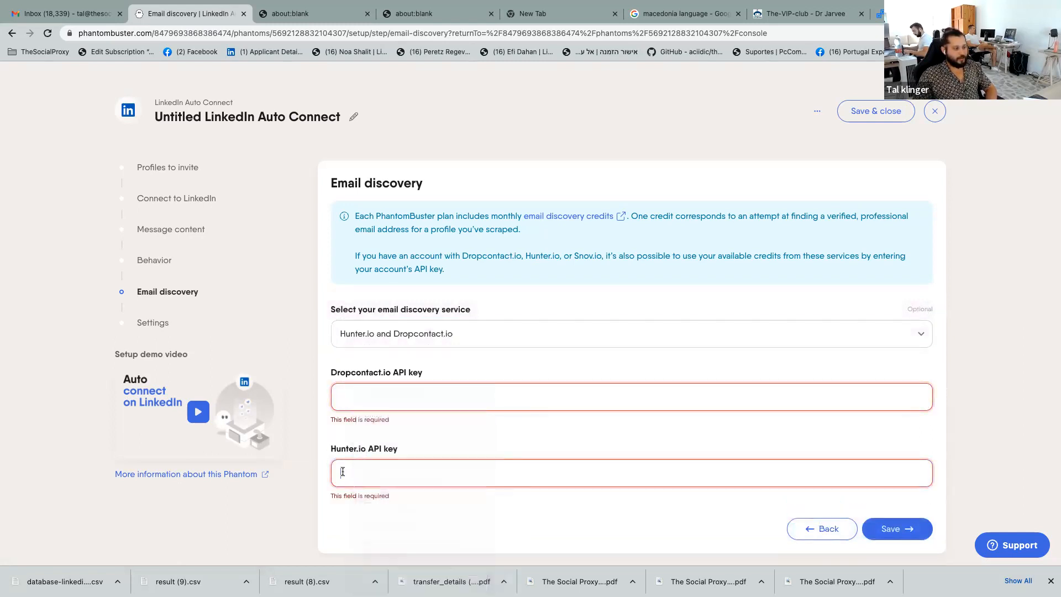
click(416, 381)
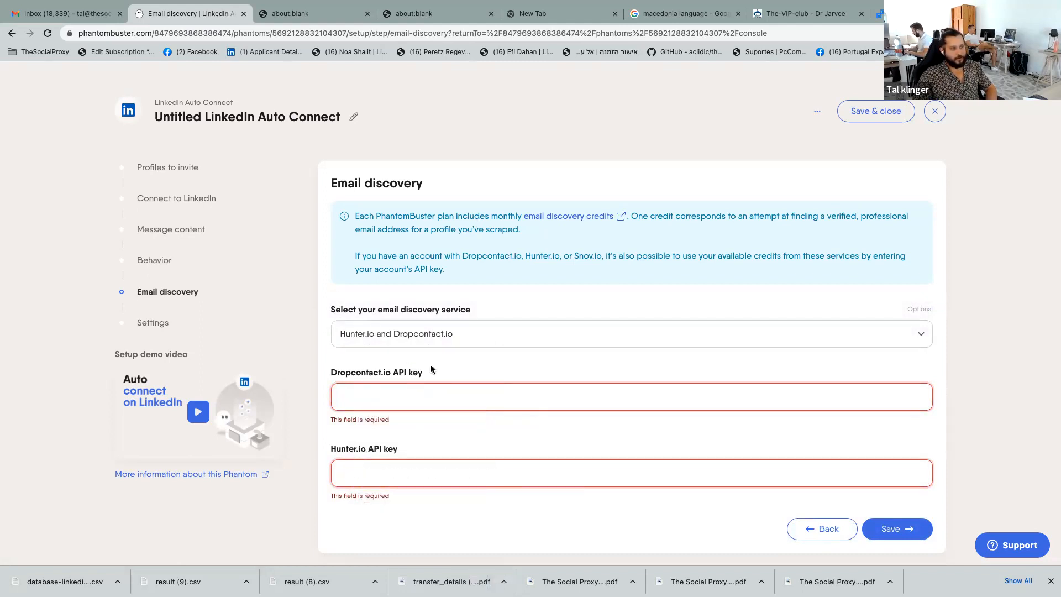
- Open the help article on email discovery credits, skim it, and return to the phantom's Email discovery setup
click(569, 215)
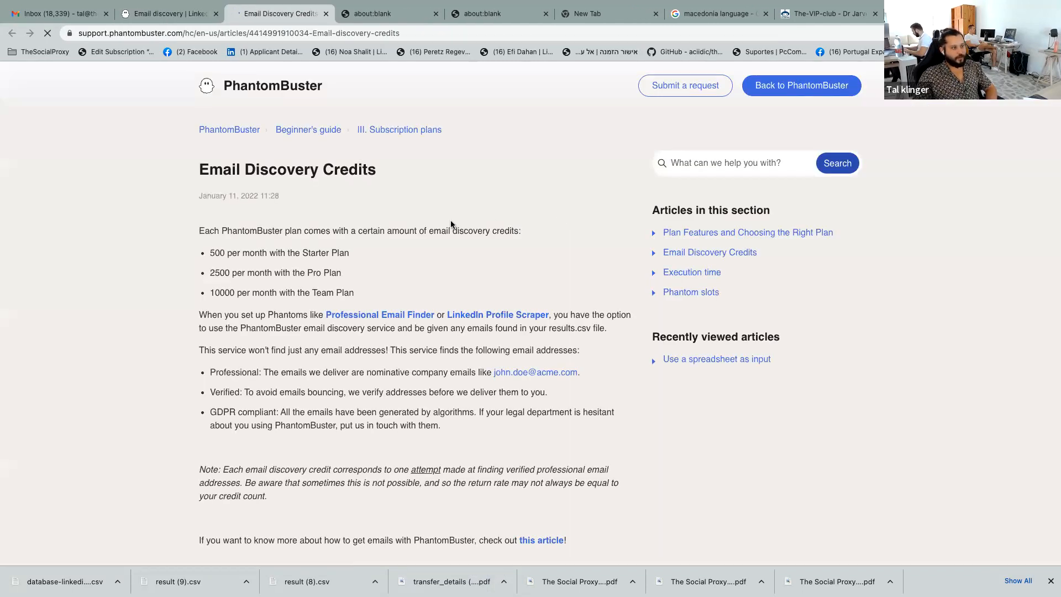
scroll(449, 227, down, 7)
scroll(448, 227, up, 7)
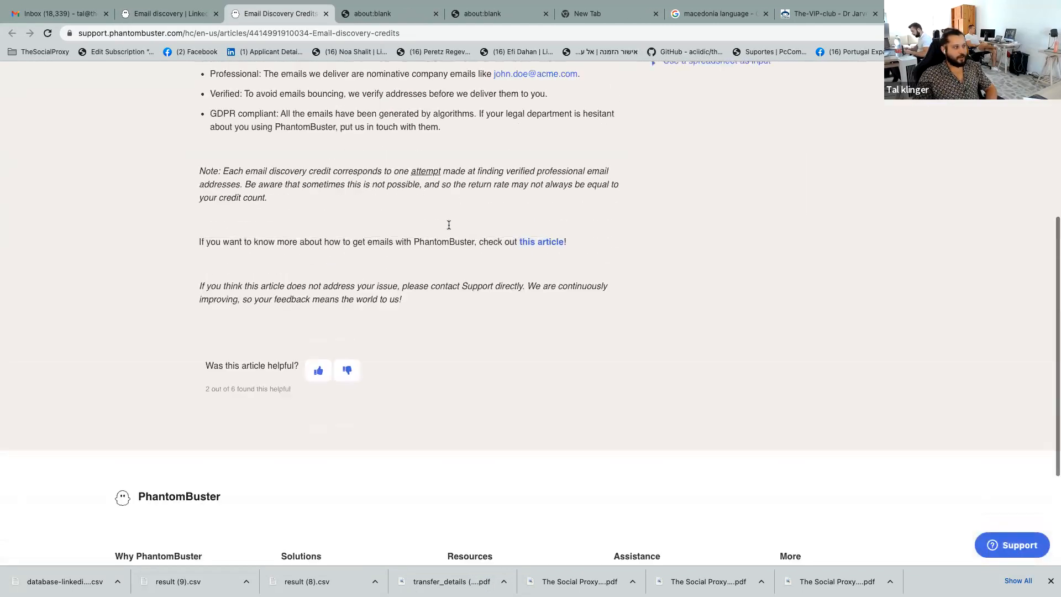
click(171, 15)
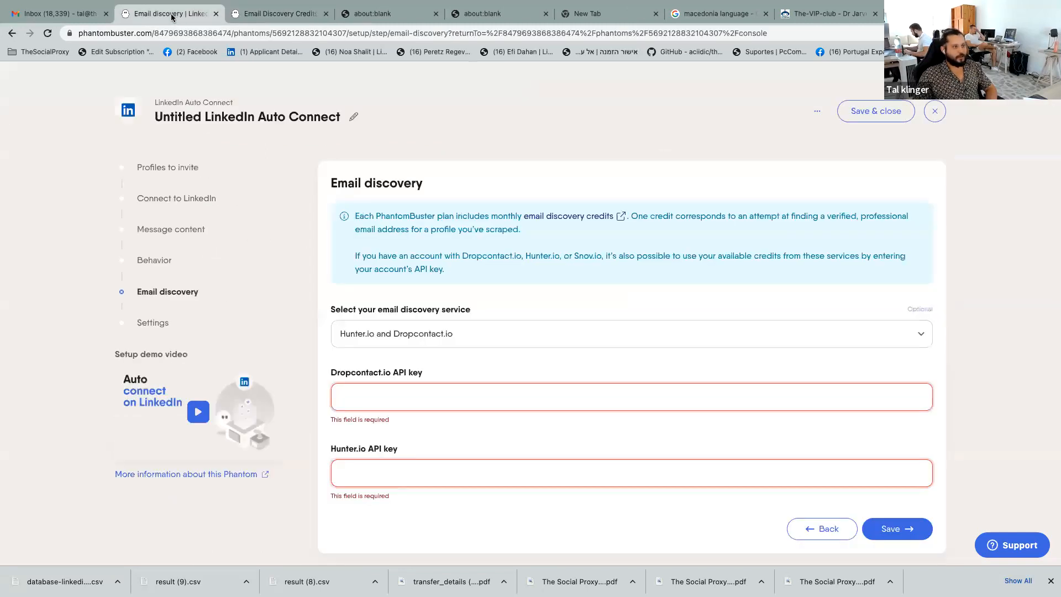